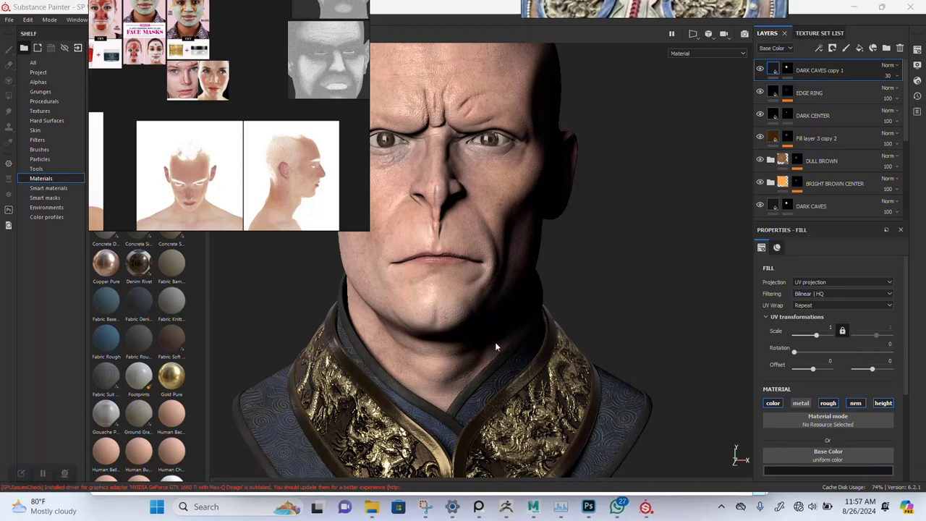
Inspect the textured head and collar from the front and three-quarter views, moving the reference board clear of the face.
alt+drag(498, 319, 564, 352)
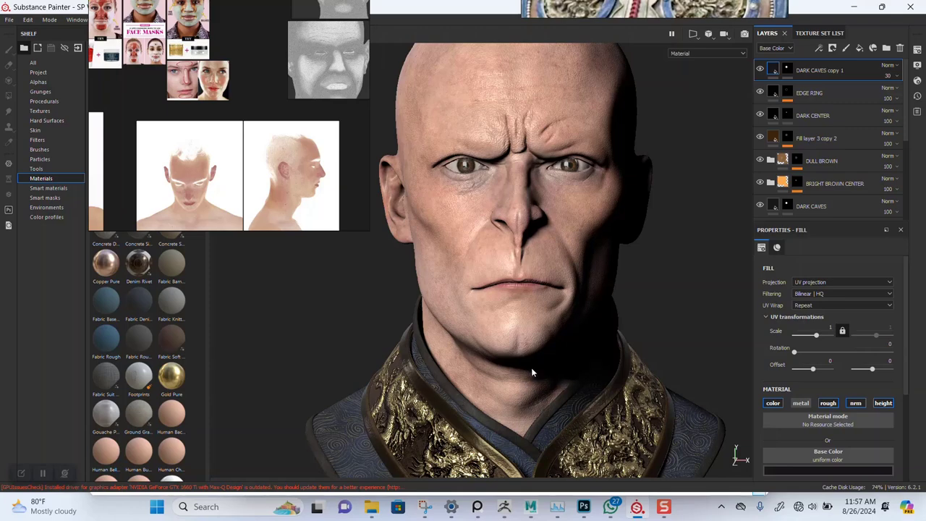
alt+drag(526, 338, 505, 313)
right_drag(294, 170, 211, 207)
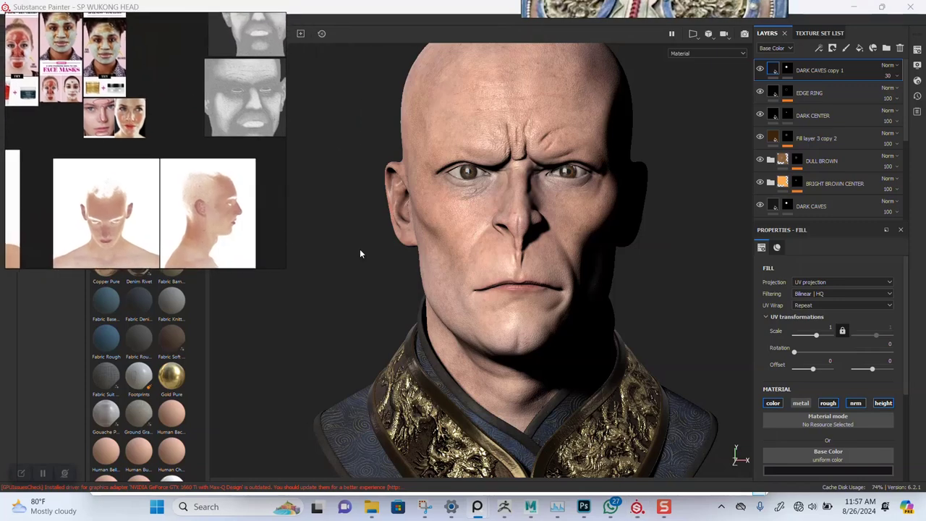
alt+right_drag(489, 209, 479, 329)
alt+drag(479, 329, 480, 283)
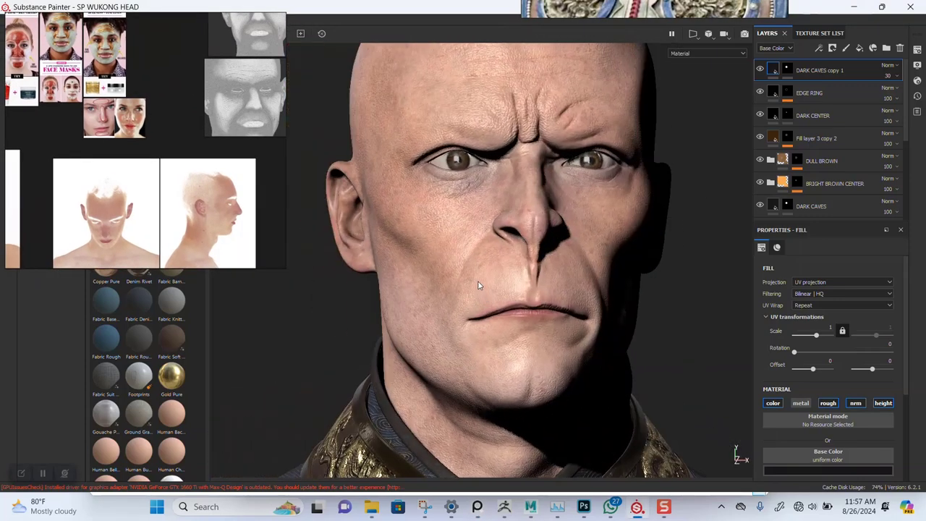
alt+middle_drag(503, 237, 493, 259)
alt+right_drag(494, 265, 497, 320)
alt+drag(497, 320, 548, 255)
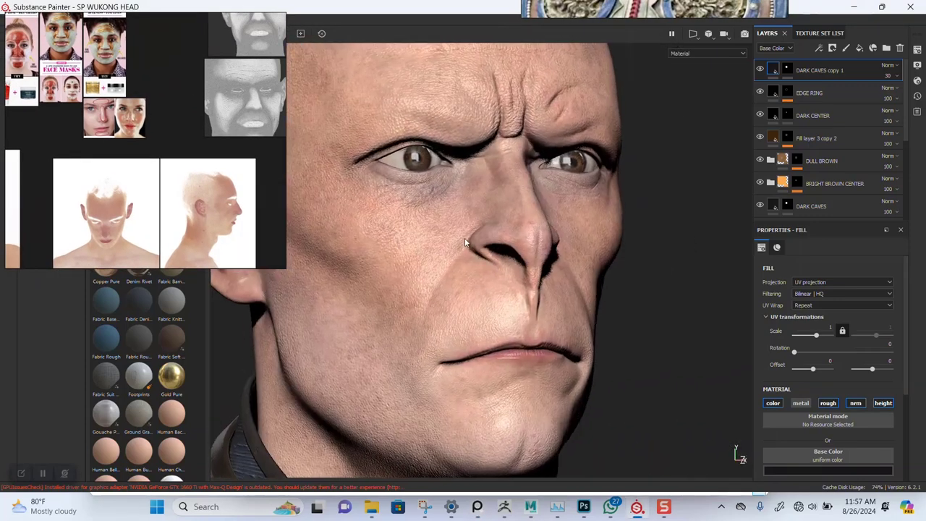
alt+middle_drag(450, 247, 505, 221)
alt+drag(505, 221, 507, 266)
alt+middle_drag(507, 266, 518, 154)
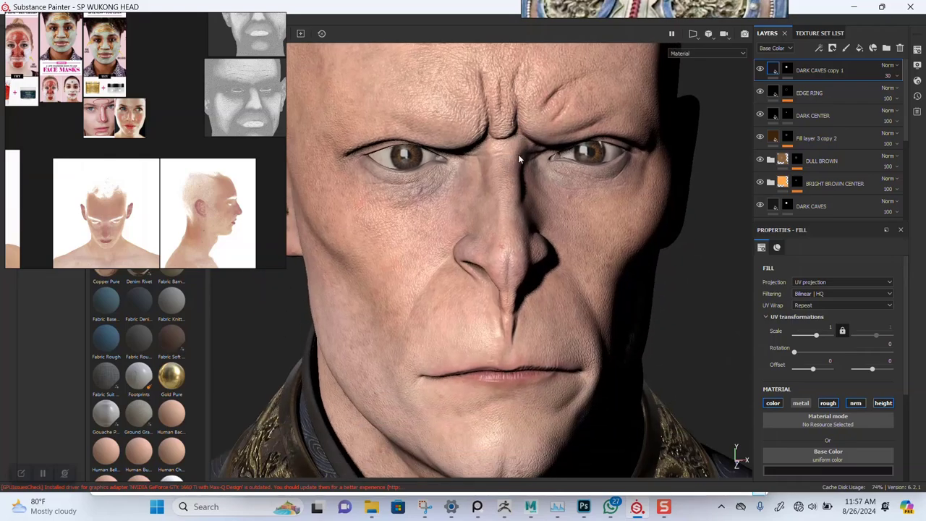
Examine the skin texture and fine wrinkles around the eye up close, then return to the whole face.
alt+right_drag(518, 154, 504, 243)
mouse_move(504, 246)
alt+mouse_down()
mouse_move(490, 352)
mouse_move(484, 331)
mouse_move(475, 337)
mouse_move(462, 313)
mouse_move(471, 253)
mouse_move(504, 299)
mouse_move(456, 275)
mouse_move(519, 242)
alt+mouse_up()
alt+right_drag(520, 242, 463, 362)
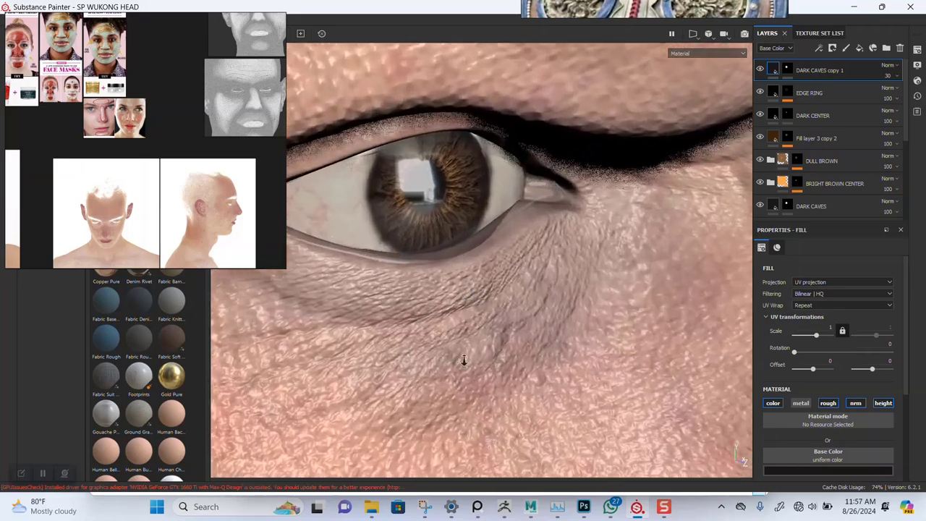
alt+middle_drag(463, 362, 469, 346)
alt+right_drag(469, 346, 486, 323)
alt+drag(486, 323, 436, 364)
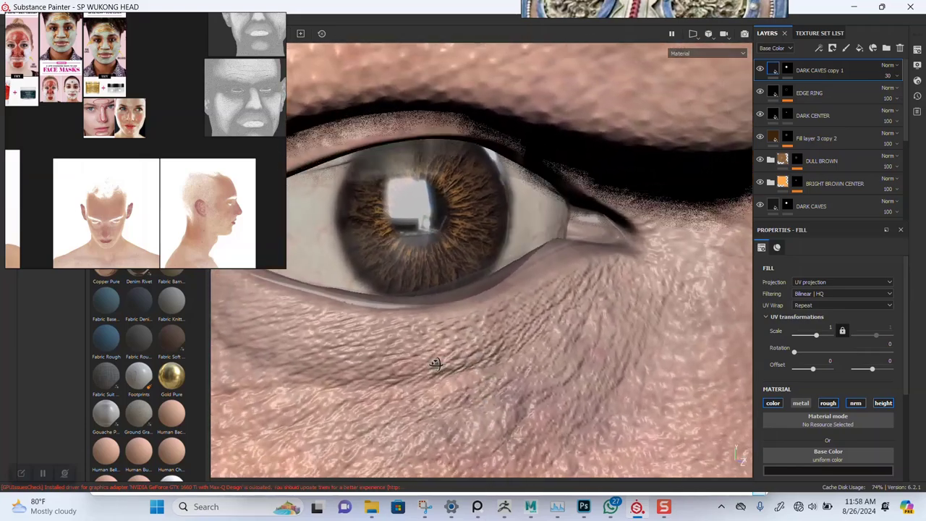
alt+right_drag(436, 364, 483, 268)
alt+middle_drag(482, 335, 466, 434)
alt+right_drag(472, 325, 480, 209)
alt+middle_drag(476, 290, 475, 333)
alt+right_drag(476, 340, 480, 250)
alt+middle_drag(477, 310, 429, 194)
alt+drag(423, 264, 435, 286)
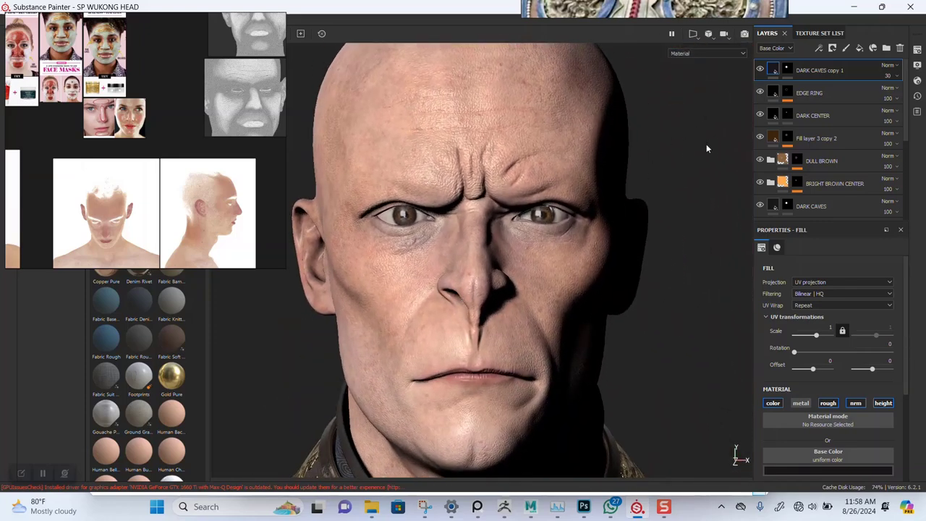
Make WUKONG_HEAD_MAP the active texture set and show its layer stack.
click(816, 33)
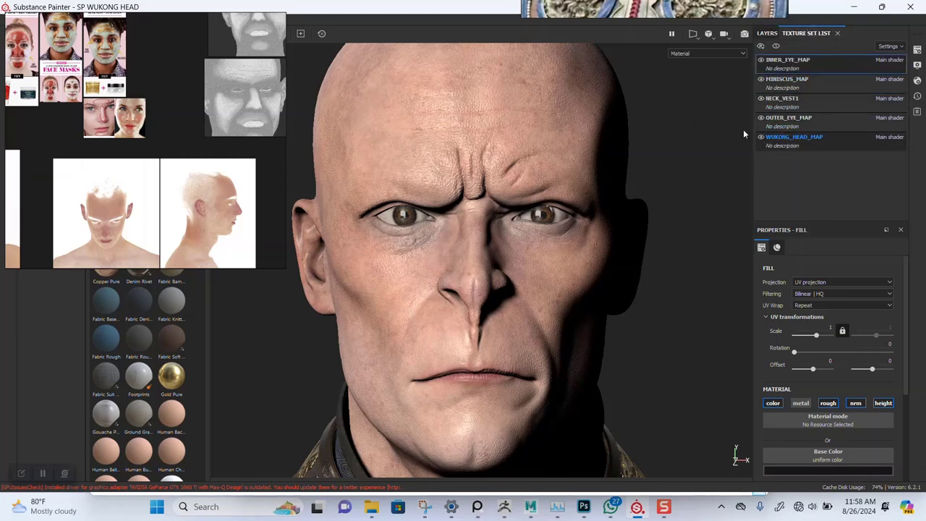
click(794, 136)
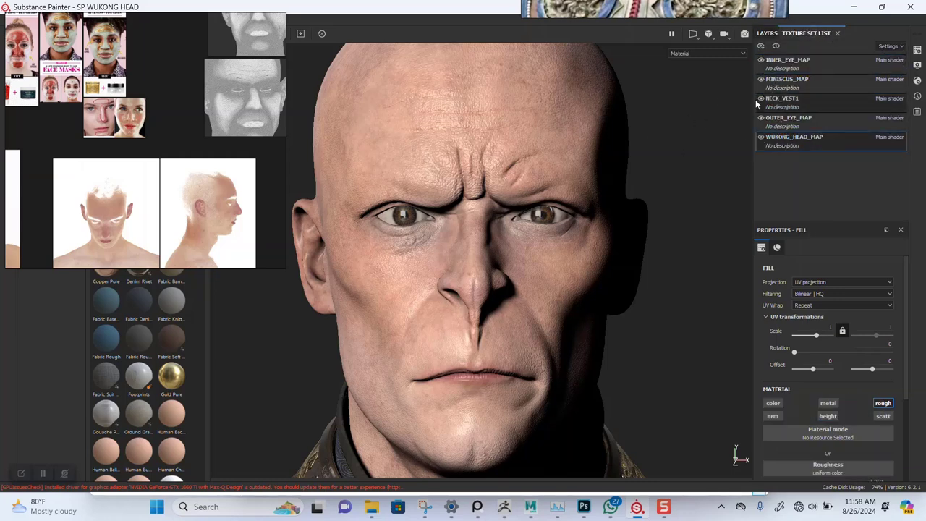
click(767, 33)
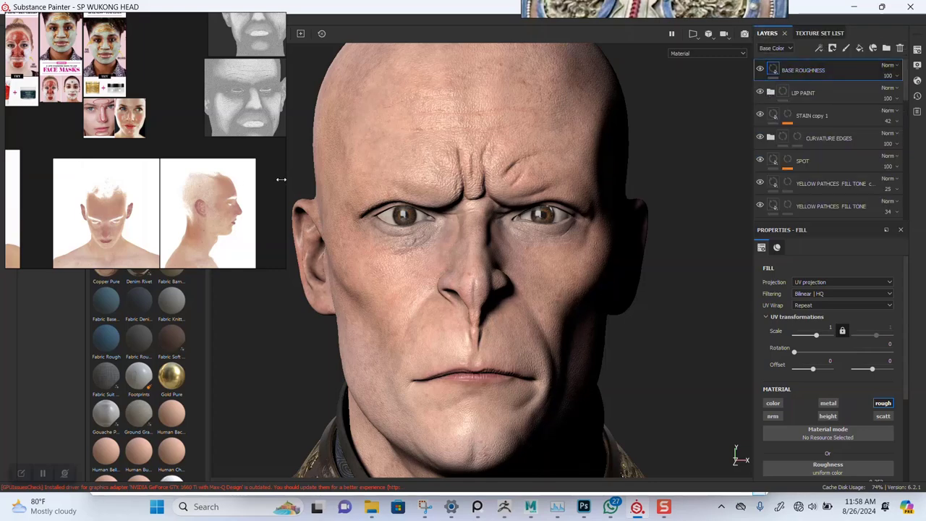
Switch to the reference board and examine the "Oily T-Zone + Dry Cheeks" face mask image.
scroll(121, 181, down, 5)
middle_drag(81, 170, 24, 156)
scroll(95, 183, up, 6)
middle_drag(100, 151, 221, 168)
scroll(117, 140, up, 3)
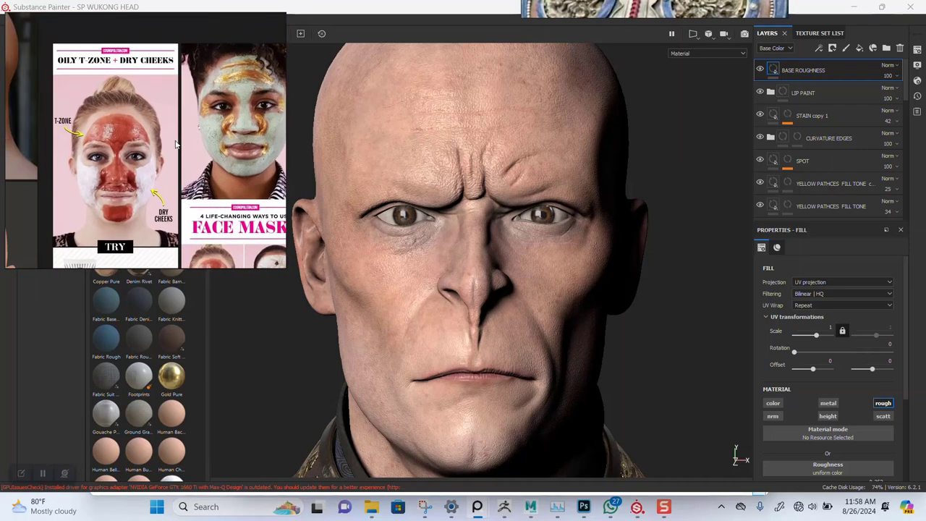
scroll(145, 161, down, 3)
middle_drag(142, 171, 155, 139)
scroll(164, 181, up, 3)
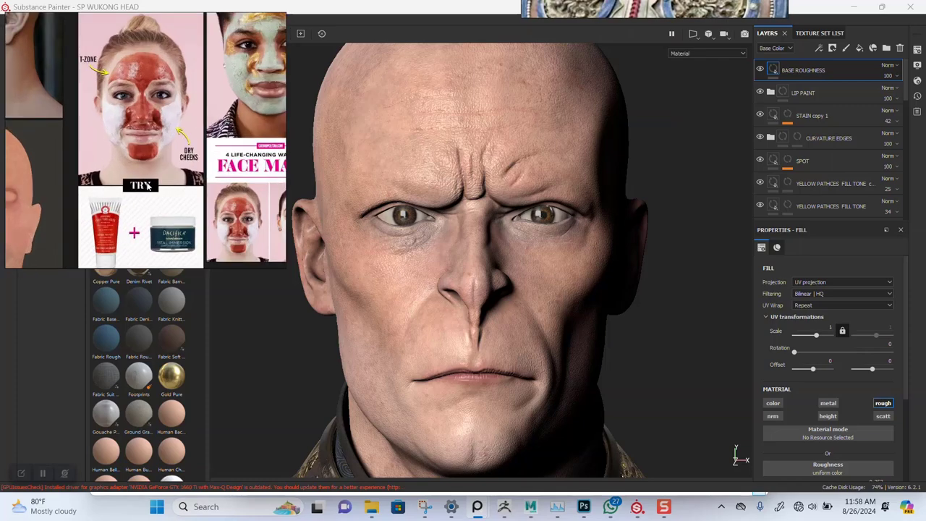
Reposition the reference board over the material shelf and frame the T-zone face mask image in it.
right_drag(165, 181, 266, 259)
scroll(273, 283, down, 3)
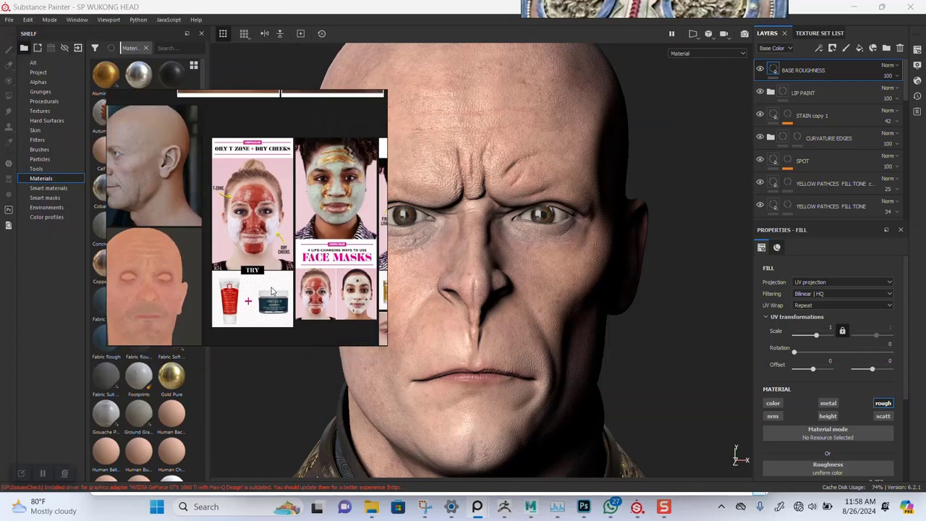
middle_drag(273, 282, 271, 265)
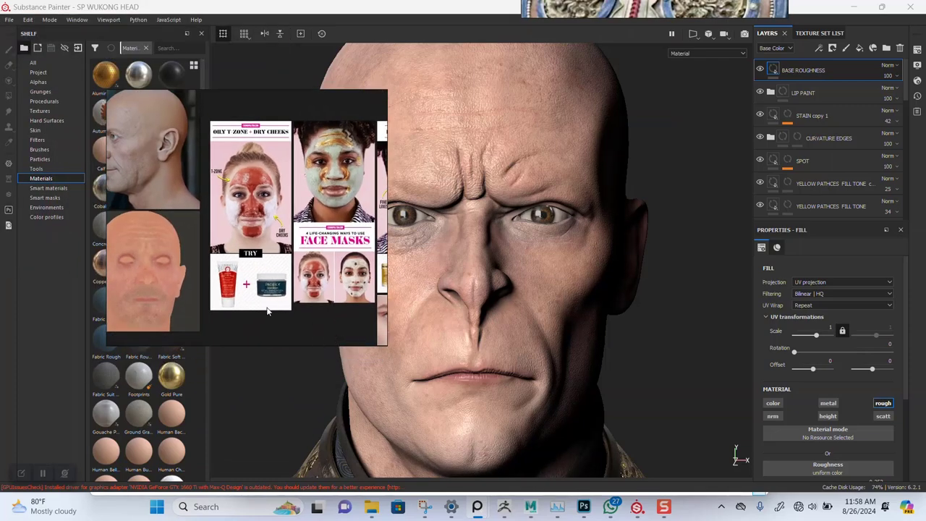
scroll(264, 250, up, 3)
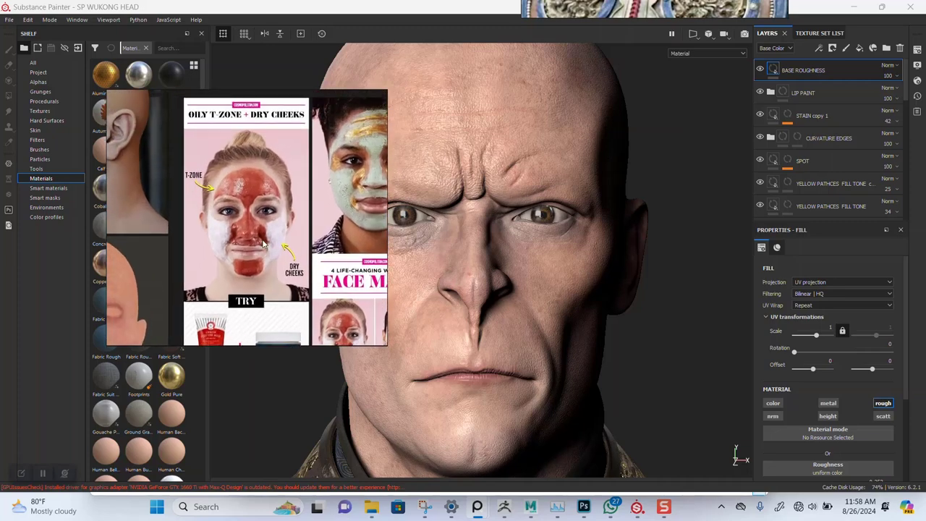
scroll(255, 243, up, 2)
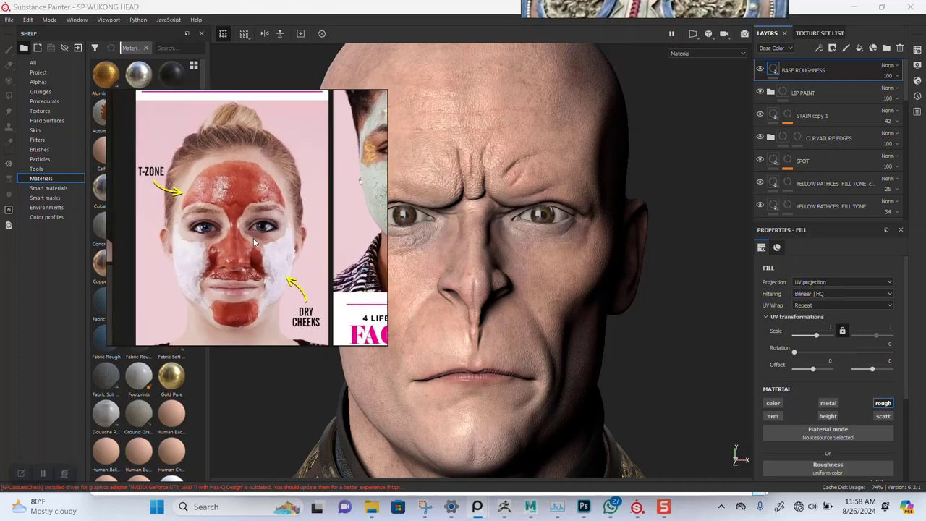
scroll(257, 237, down, 2)
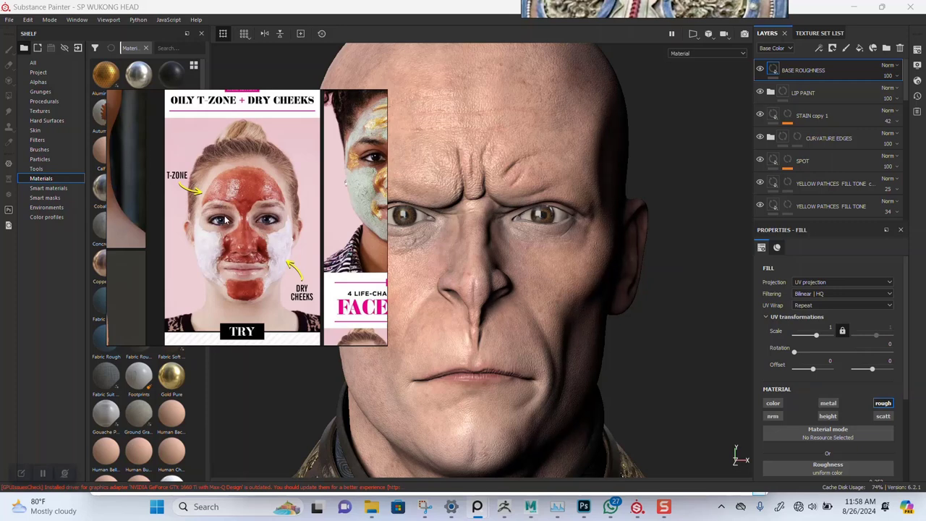
right_drag(204, 224, 202, 233)
middle_drag(237, 147, 232, 167)
scroll(217, 172, down, 2)
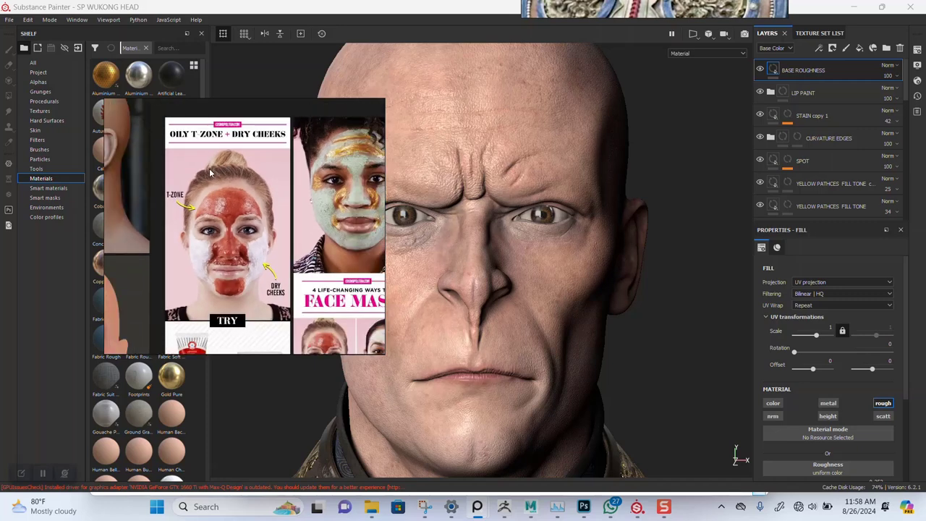
right_drag(226, 233, 226, 237)
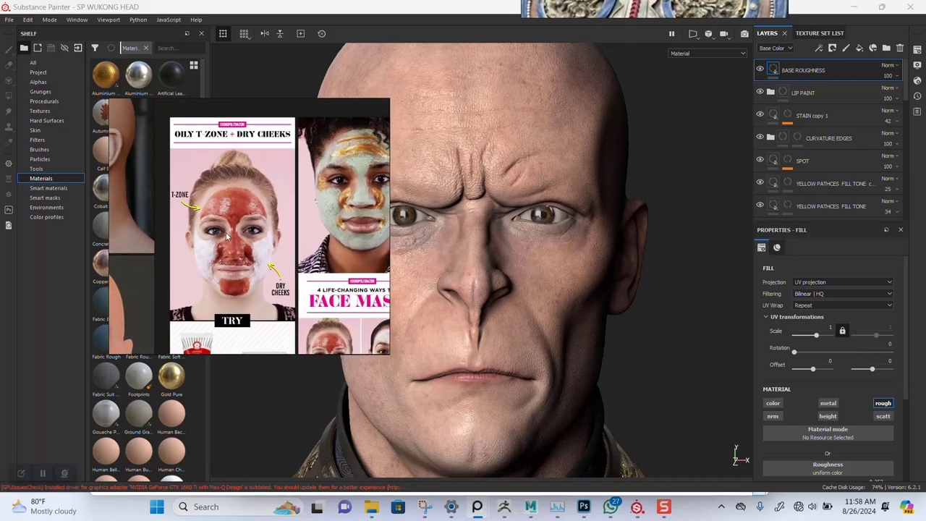
Turn on drawing in the reference board and outline the forehead, nose, mouth, chin and both cheeks on the T-zone face image.
right_click(227, 235)
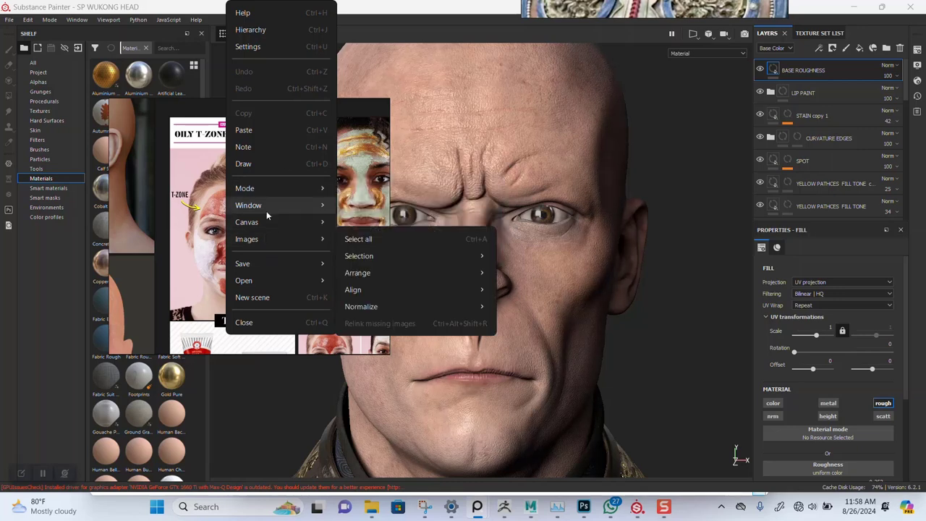
click(246, 164)
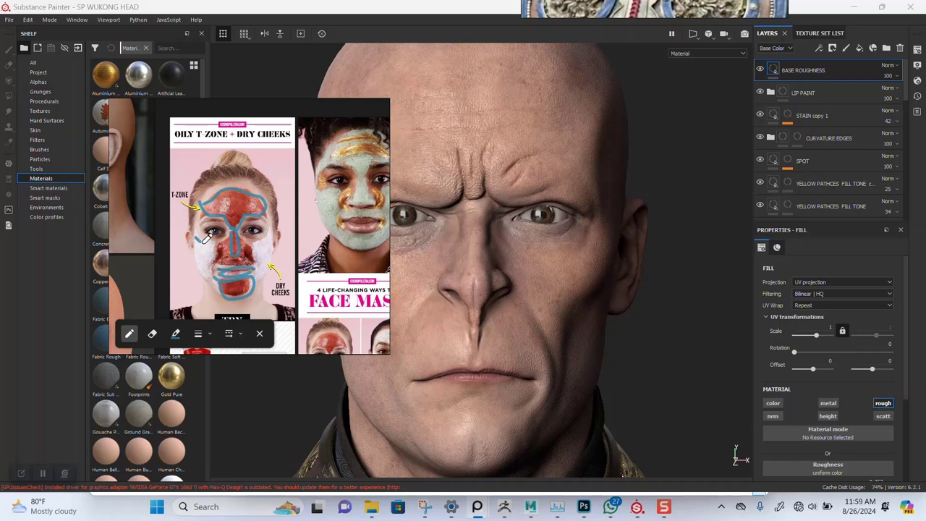
drag(197, 267, 195, 238)
drag(271, 255, 255, 254)
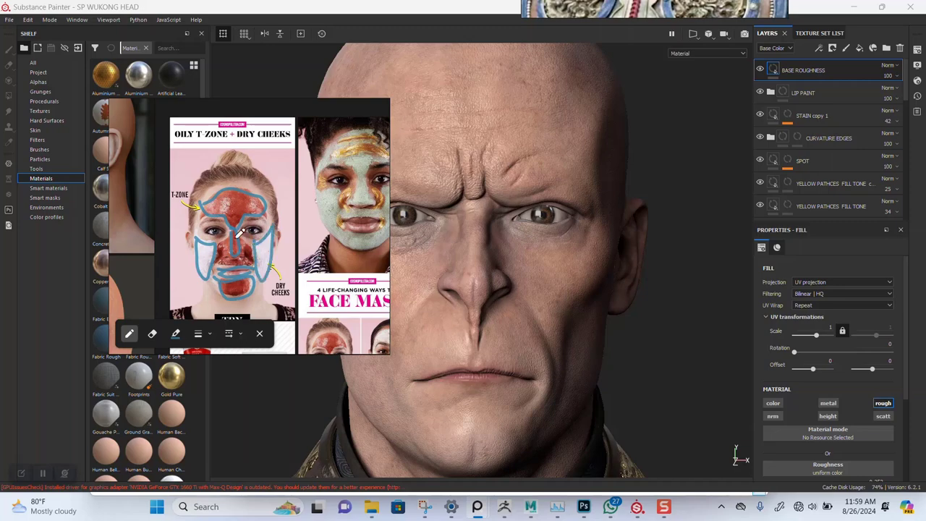
Outline the forehead, nose, eyelids, cheeks, lips and chin zones on the full-head grayscale roughness reference.
middle_drag(256, 261, 146, 266)
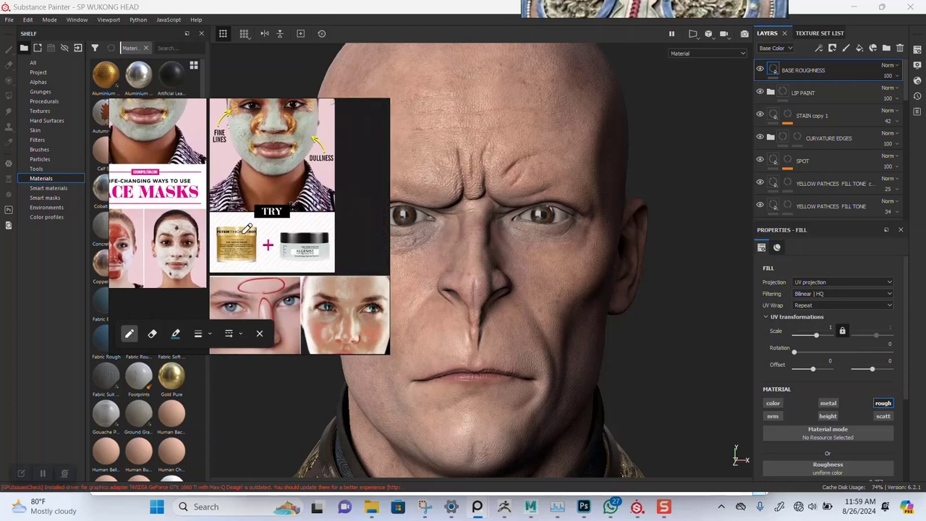
scroll(243, 234, down, 6)
middle_drag(356, 242, 280, 270)
scroll(312, 237, up, 4)
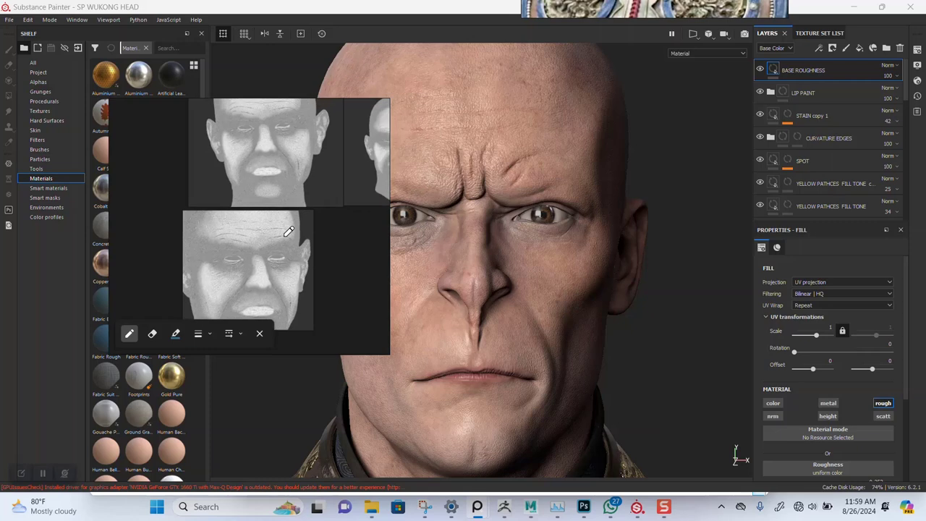
scroll(290, 247, down, 3)
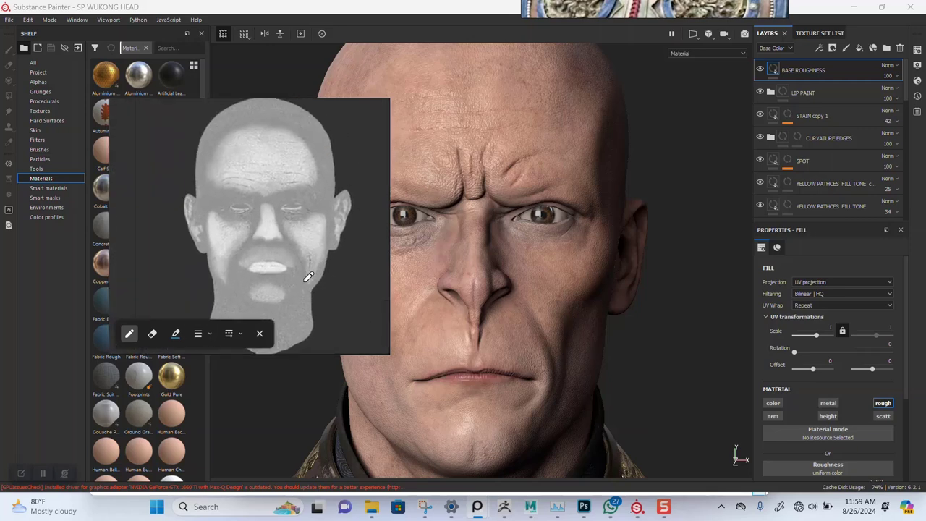
mouse_move(208, 175)
mouse_down()
mouse_move(227, 120)
mouse_move(292, 124)
mouse_move(321, 182)
mouse_move(261, 190)
mouse_move(214, 178)
mouse_up()
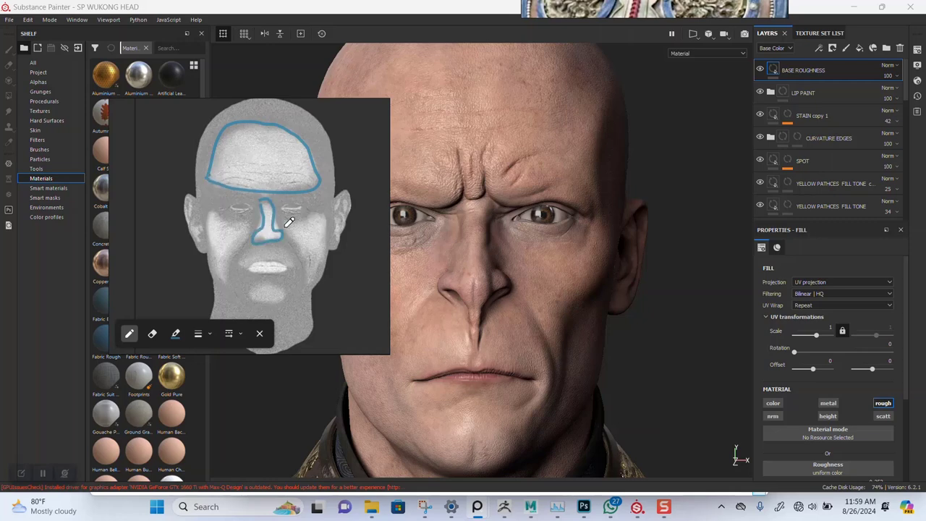
mouse_move(287, 224)
mouse_down()
mouse_move(315, 210)
mouse_move(335, 243)
mouse_move(289, 212)
mouse_up()
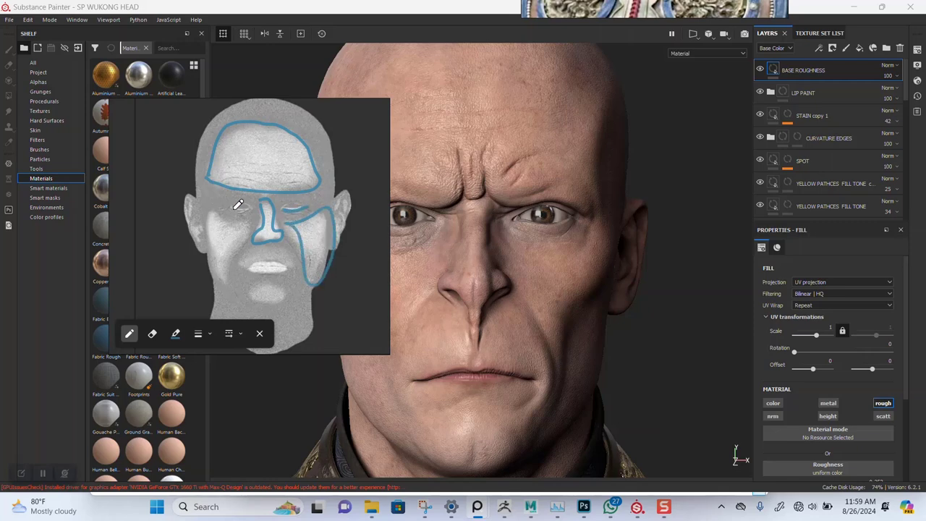
mouse_move(238, 212)
mouse_down()
mouse_move(216, 213)
mouse_move(247, 236)
mouse_move(216, 282)
mouse_move(233, 211)
mouse_up()
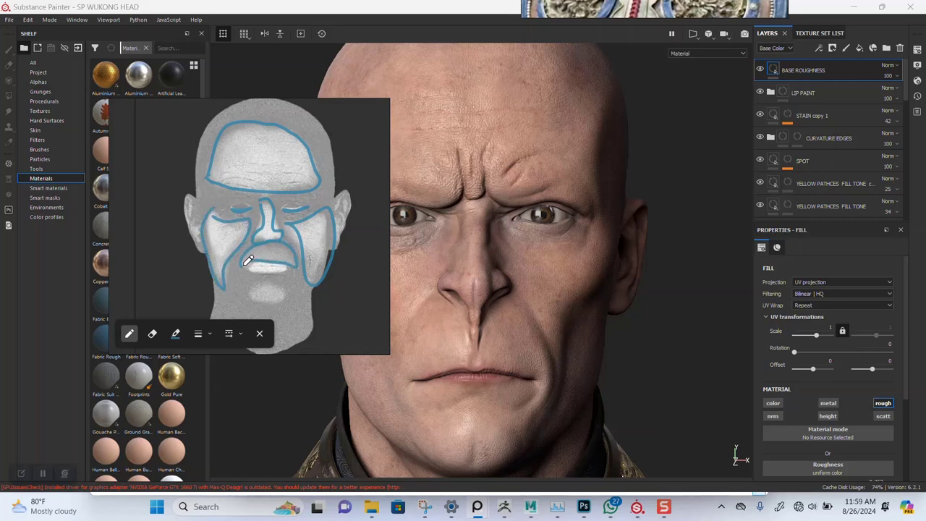
drag(248, 260, 282, 263)
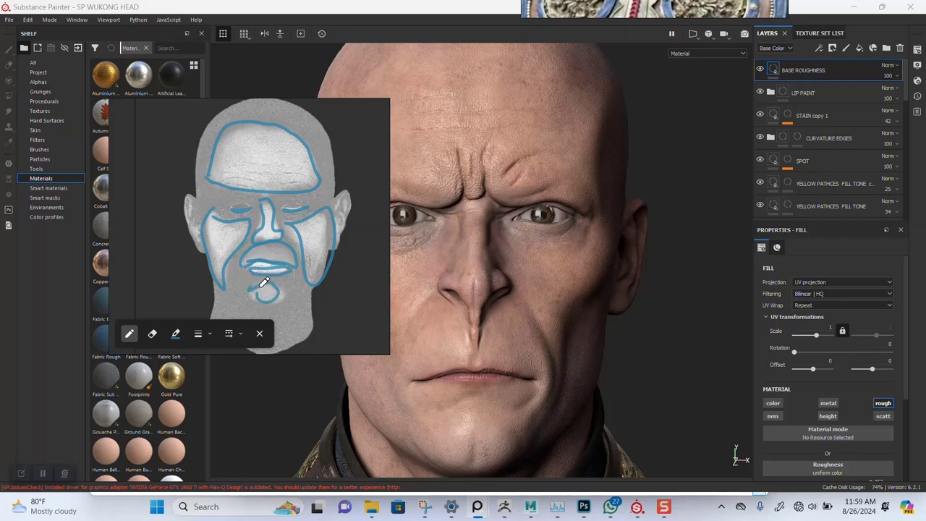
Examine the mouth, nose, eye and forehead areas of the other grayscale face references up close.
scroll(251, 265, down, 5)
middle_drag(234, 253, 301, 234)
scroll(262, 254, up, 8)
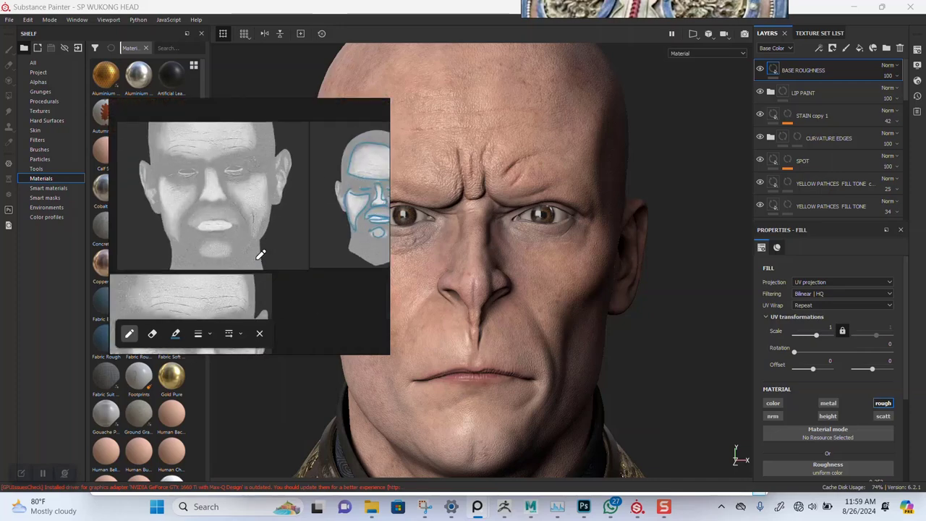
scroll(297, 242, up, 6)
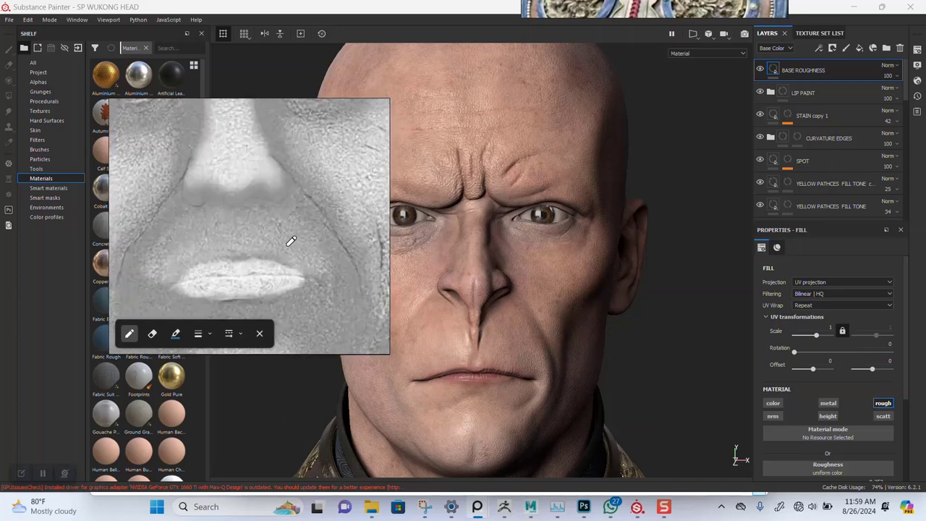
middle_drag(287, 245, 315, 223)
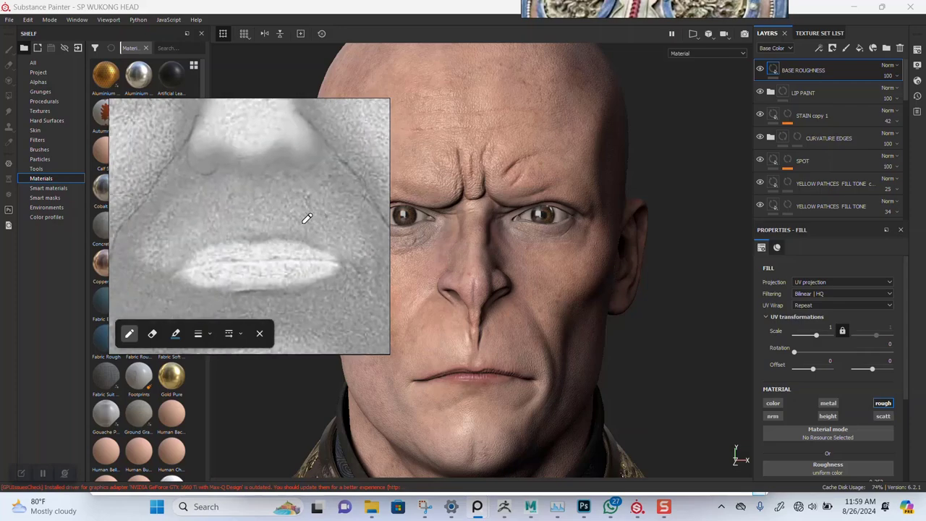
scroll(271, 240, down, 4)
middle_drag(251, 270, 251, 187)
middle_drag(253, 242, 261, 307)
middle_drag(263, 124, 263, 228)
scroll(271, 246, up, 5)
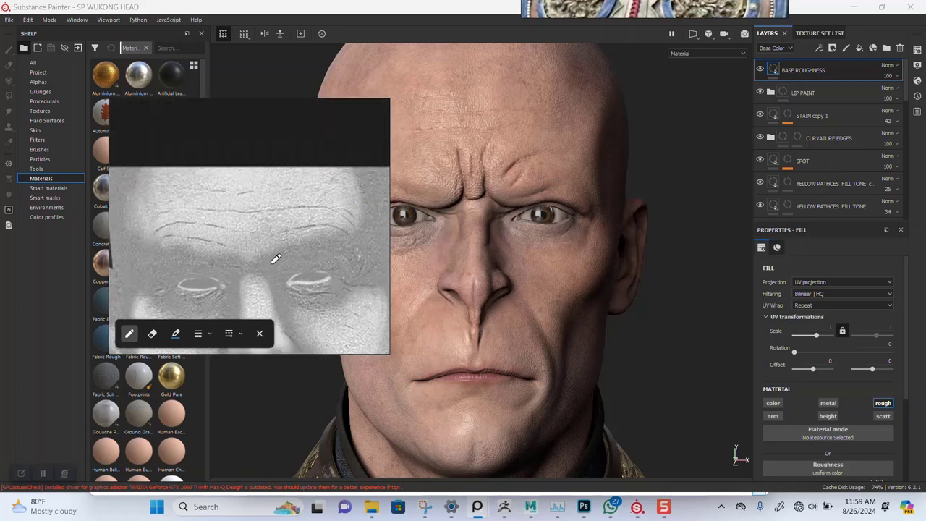
scroll(277, 268, down, 5)
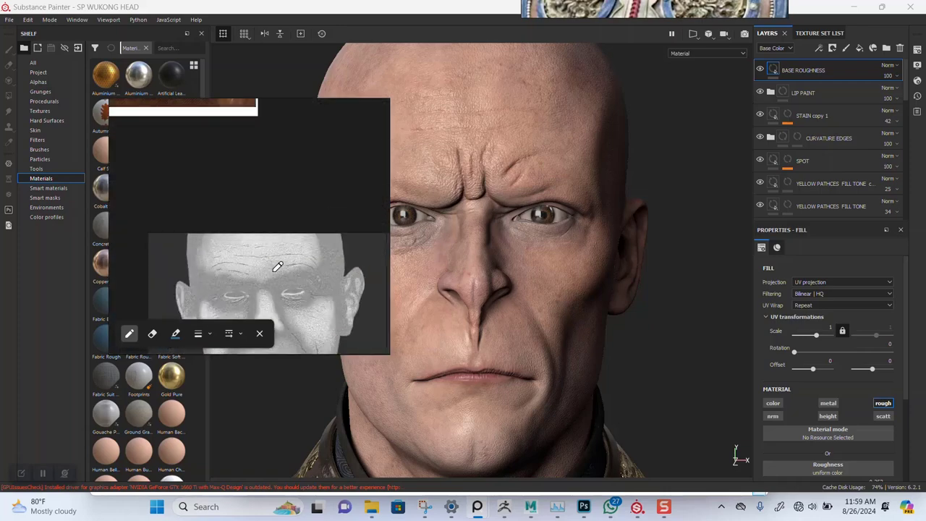
Erase all the zone outlines from the full-head grayscale roughness reference and leave drawing mode.
scroll(284, 283, down, 3)
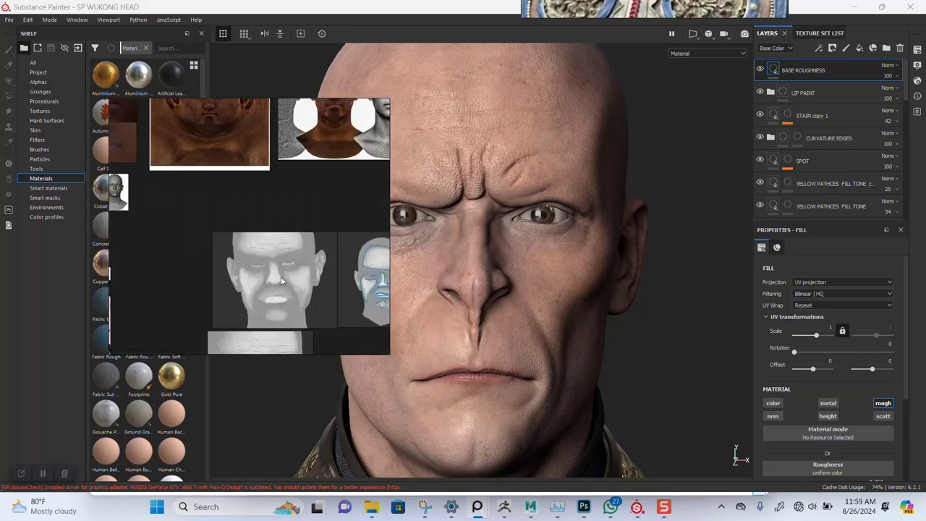
middle_drag(278, 304, 255, 196)
middle_drag(361, 202, 293, 245)
scroll(293, 247, up, 4)
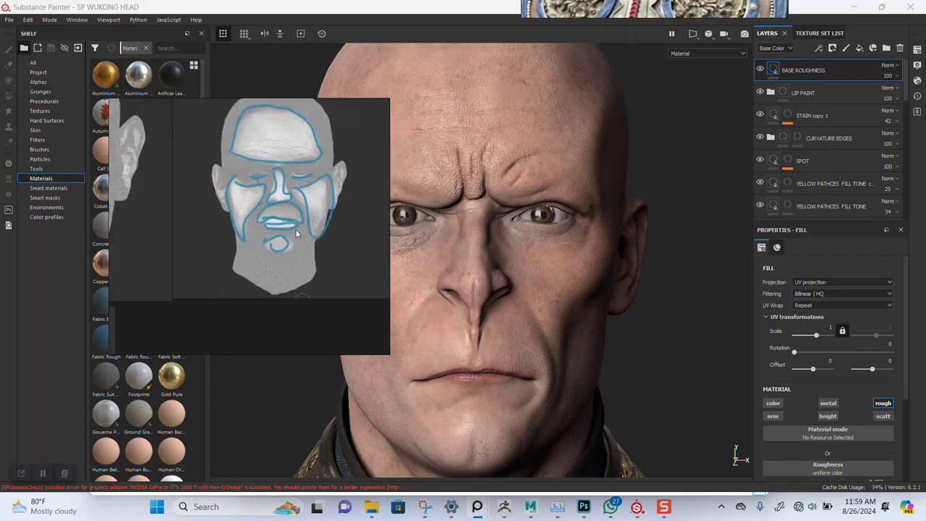
right_click(309, 220)
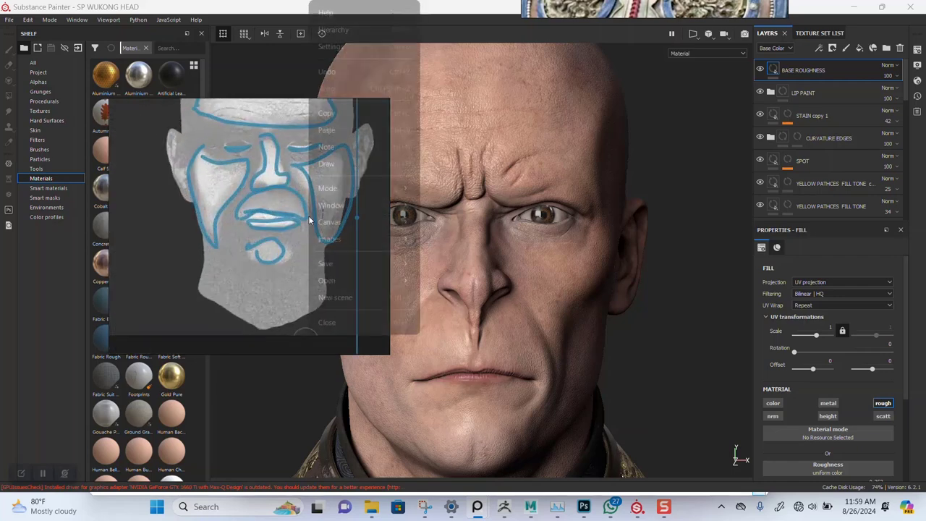
click(335, 164)
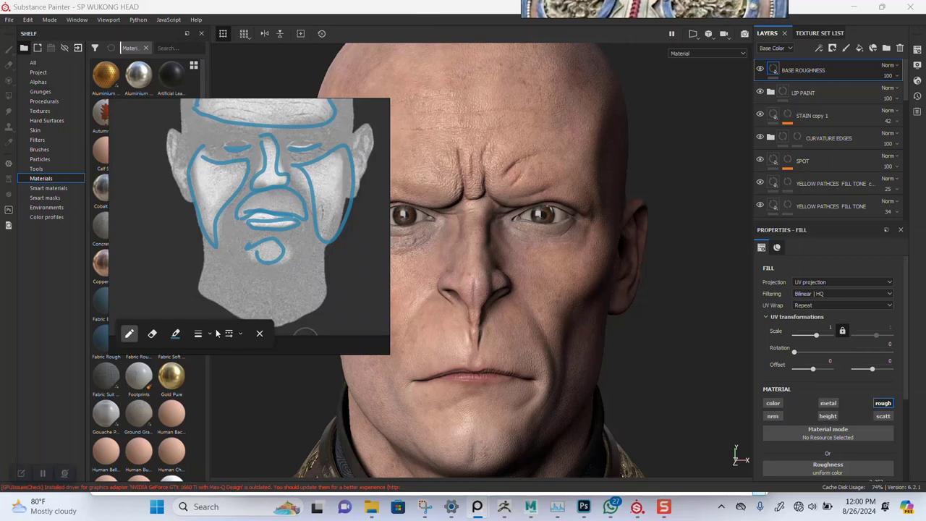
click(152, 334)
mouse_move(292, 205)
mouse_down()
mouse_move(276, 244)
mouse_move(223, 158)
mouse_move(248, 107)
mouse_move(314, 149)
mouse_up()
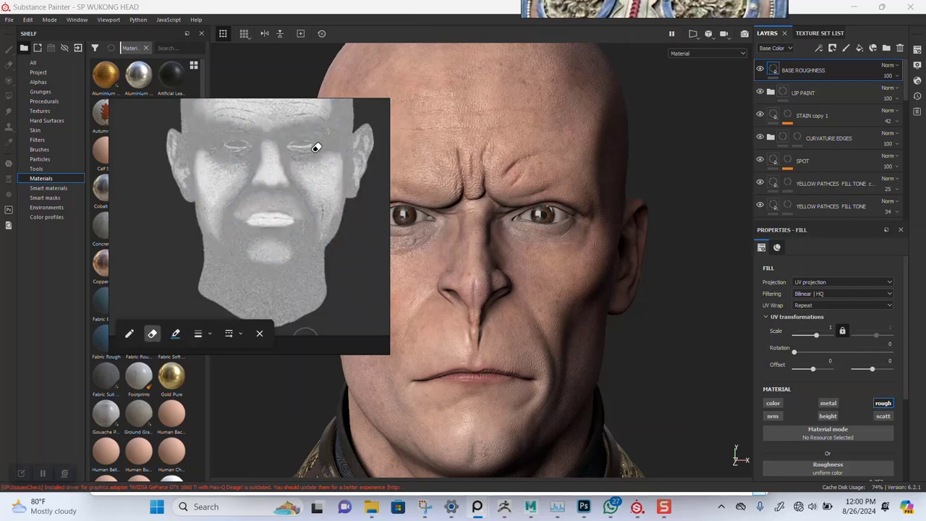
scroll(292, 263, down, 3)
click(258, 336)
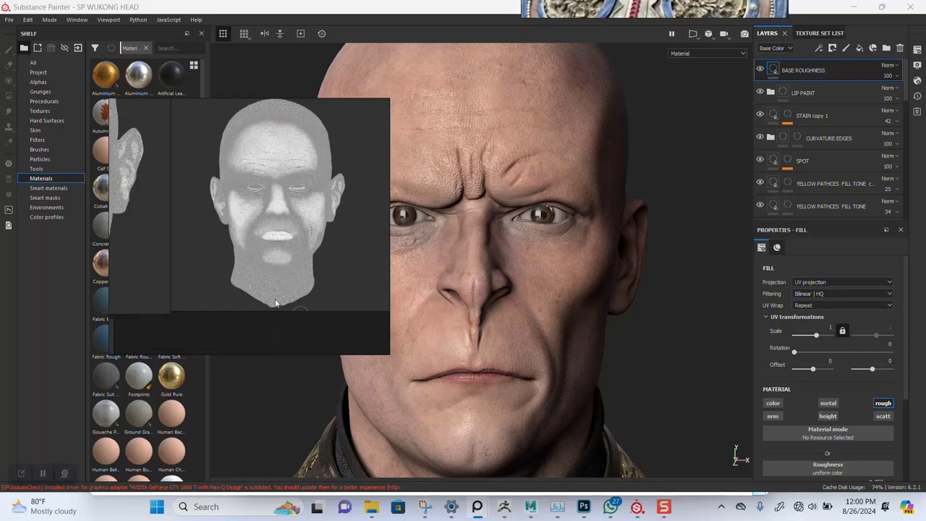
Move the reference board beside the model with the grayscale head framed, and rotate the environment lighting to light the face from one side.
scroll(277, 285, up, 3)
right_drag(289, 274, 168, 268)
shift+right_drag(551, 253, 539, 252)
click(786, 70)
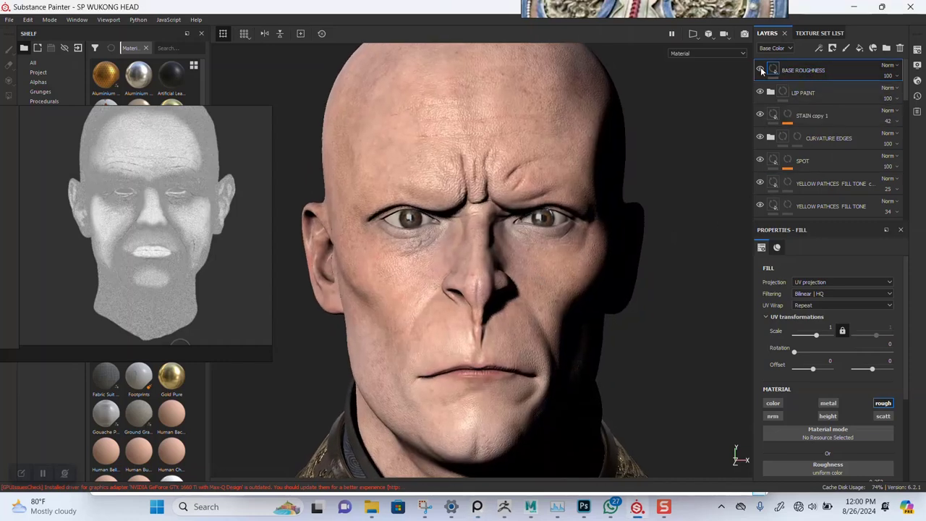
scroll(434, 246, up, 2)
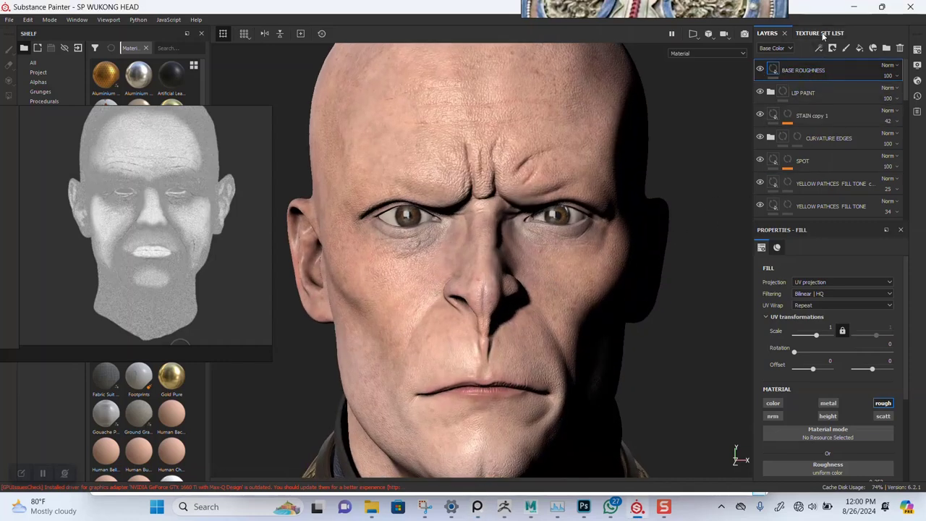
Isolate the WUKONG_HEAD_MAP texture set so only the head mesh is shown, and frame it from the front.
click(822, 33)
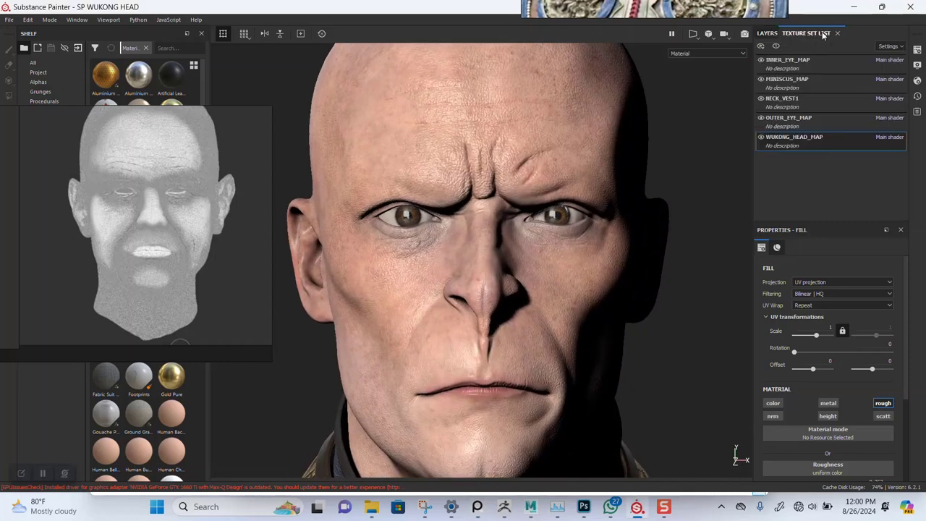
click(776, 46)
alt+drag(655, 140, 458, 281)
alt+middle_drag(458, 280, 484, 263)
alt+right_drag(483, 263, 466, 280)
alt+middle_drag(467, 280, 473, 273)
Display the Base Color channel alone and inspect the skin color around the eyes, nose and mouth.
key(c)
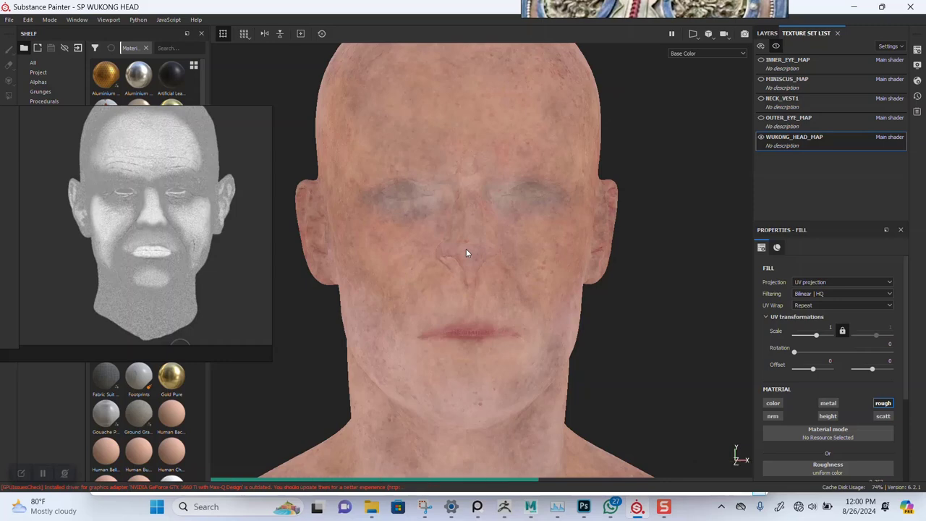
scroll(469, 239, up, 10)
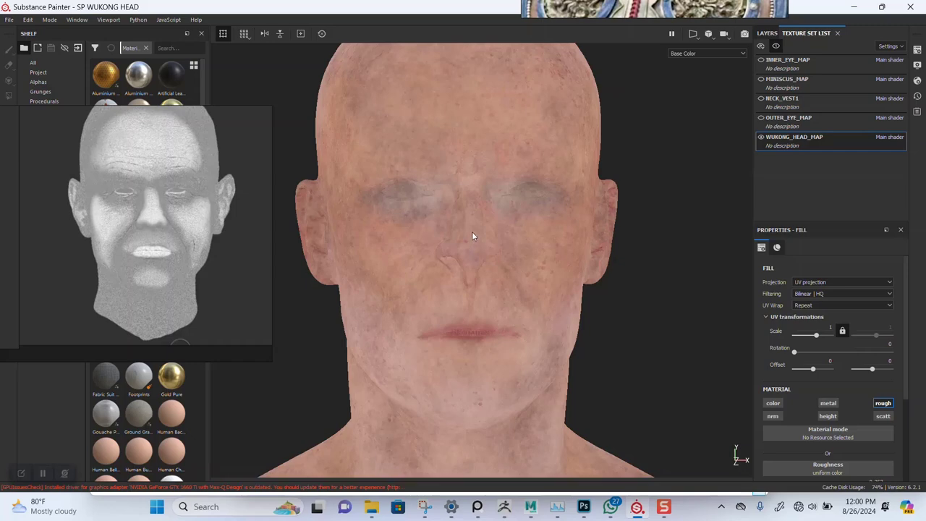
alt+drag(459, 344, 505, 328)
alt+right_drag(505, 328, 406, 178)
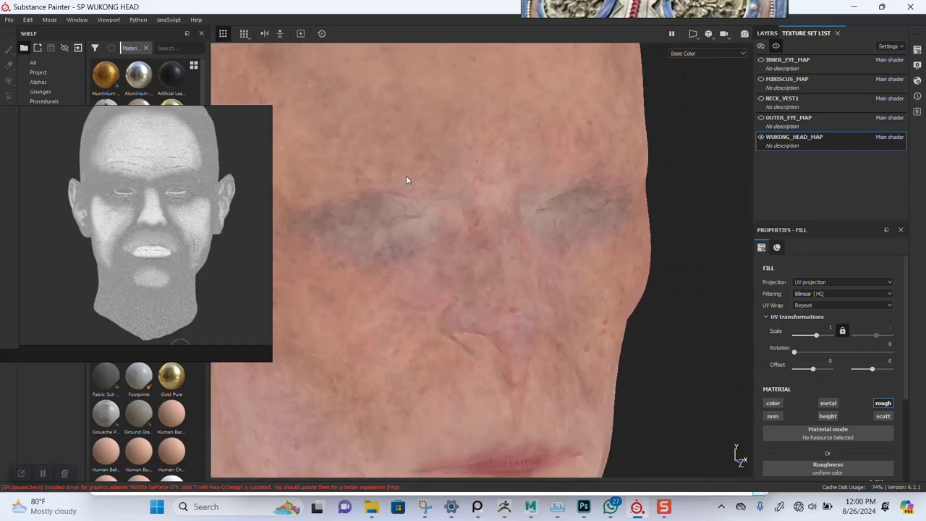
alt+drag(487, 298, 448, 304)
alt+middle_drag(449, 304, 421, 264)
alt+right_drag(425, 335, 420, 280)
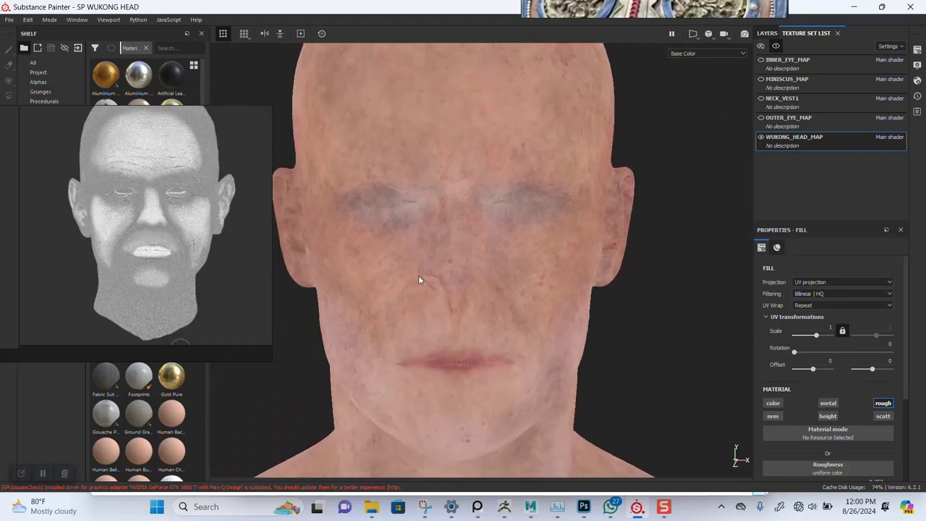
Return to the full material view and inspect the lit skin from the front and a slight angle.
key(m)
alt+middle_drag(458, 282, 451, 278)
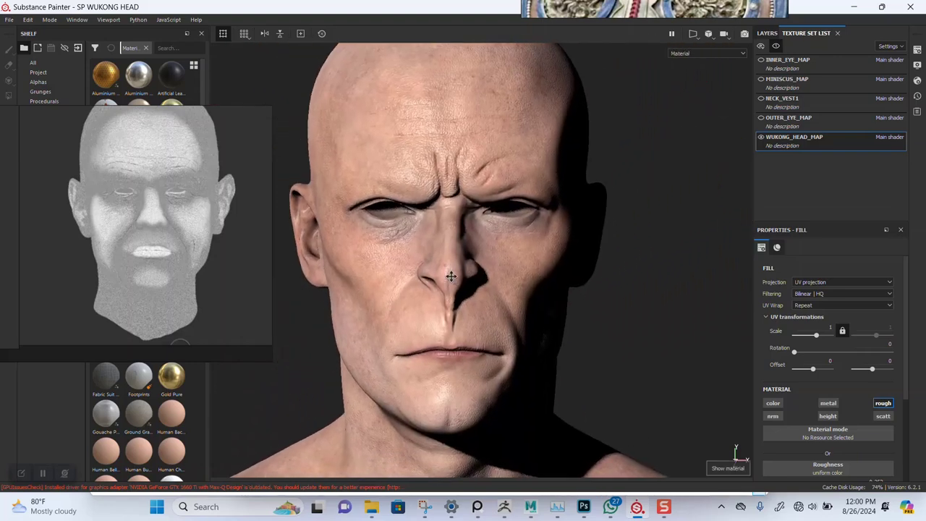
alt+drag(451, 277, 453, 296)
alt+right_drag(453, 296, 532, 292)
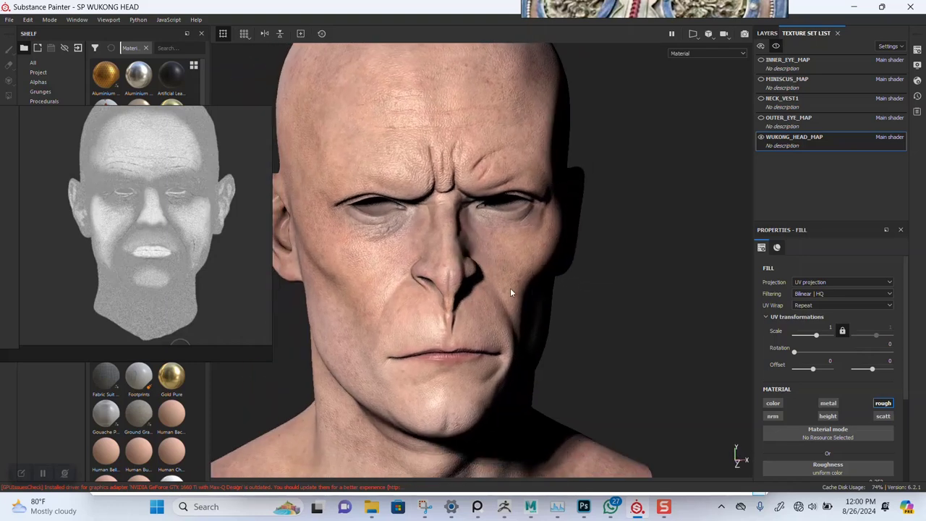
alt+middle_drag(512, 291, 538, 315)
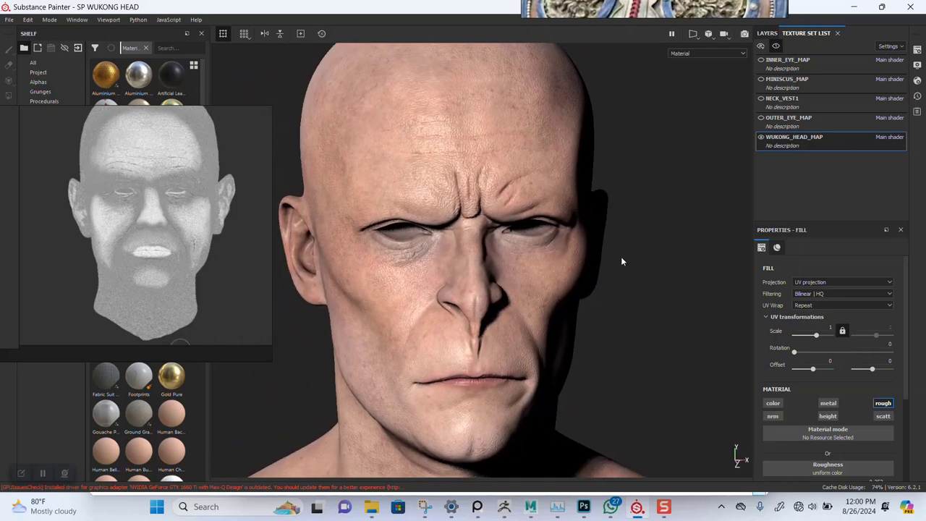
Display the Roughness channel alone on the head and frame the face.
key(c)
key(c)
key(c)
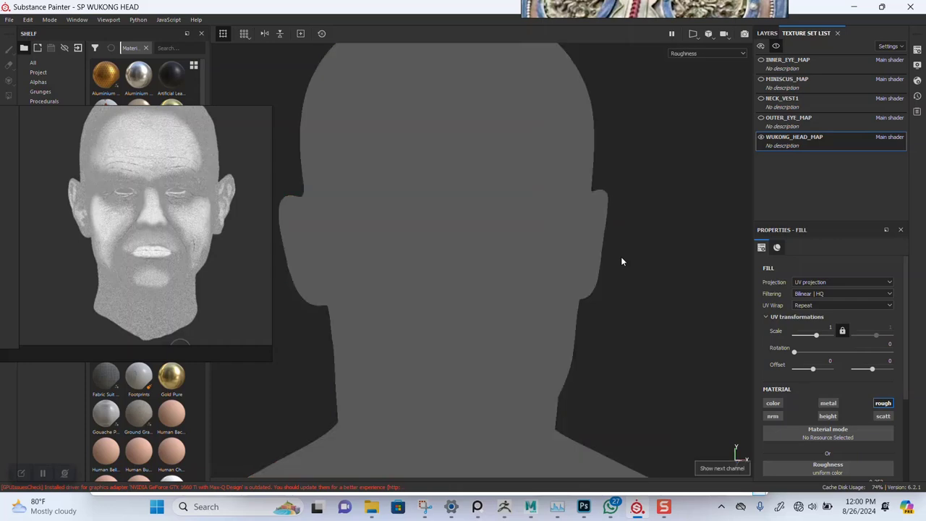
alt+middle_drag(478, 257, 492, 258)
alt+right_drag(495, 262, 445, 293)
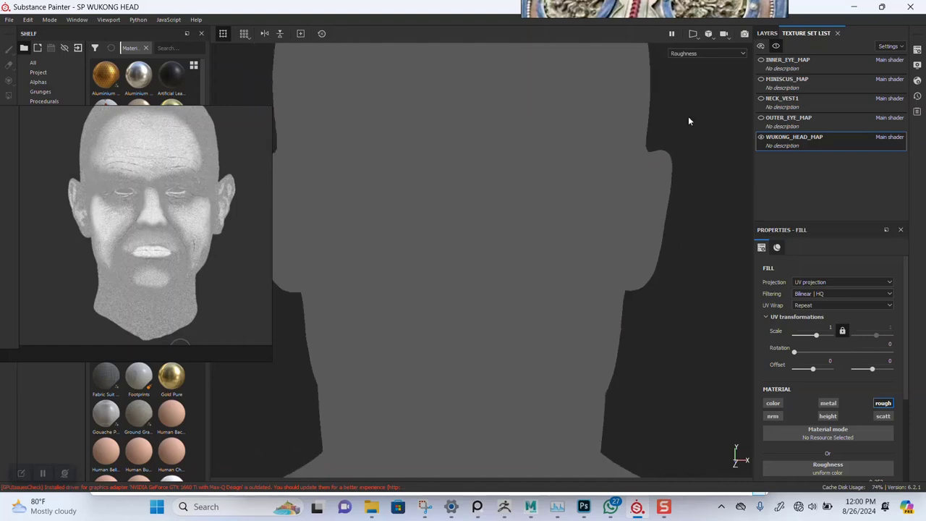
Duplicate the BASE ROUGHNESS layer and rename the copy as ROUGHNESS curvature.
click(767, 33)
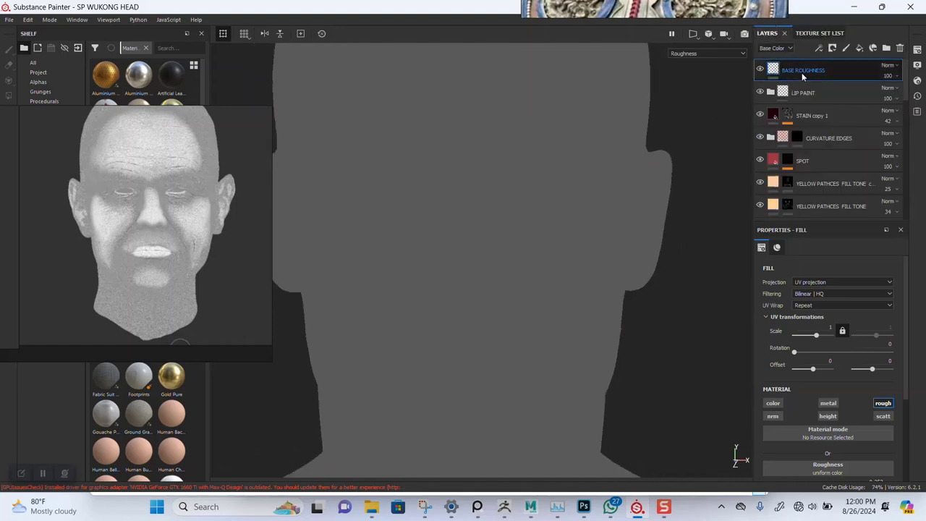
alt+right_drag(455, 278, 457, 282)
alt+middle_drag(467, 281, 469, 291)
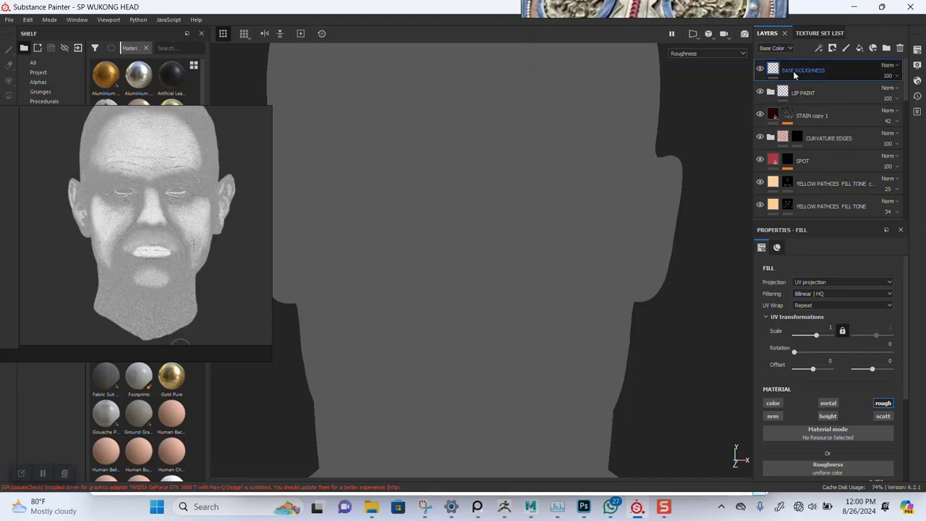
key(ctrl+d)
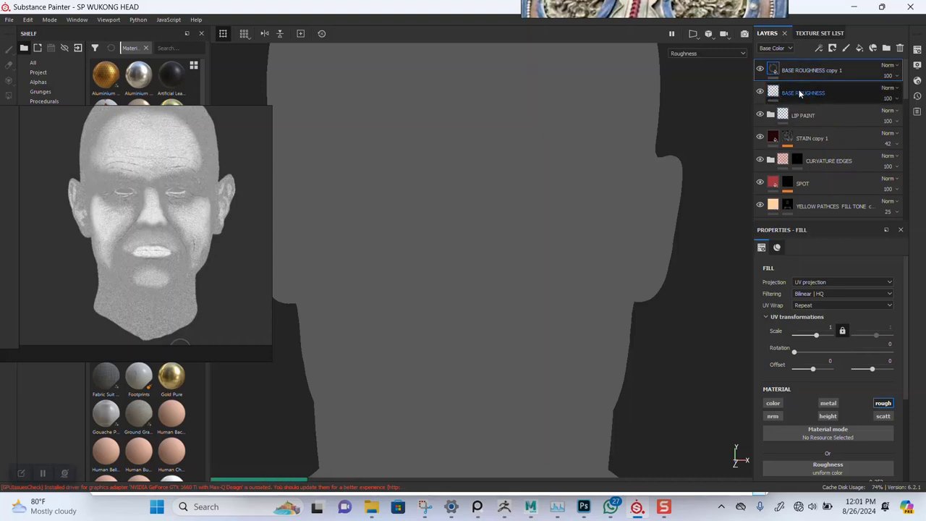
double_click(808, 71)
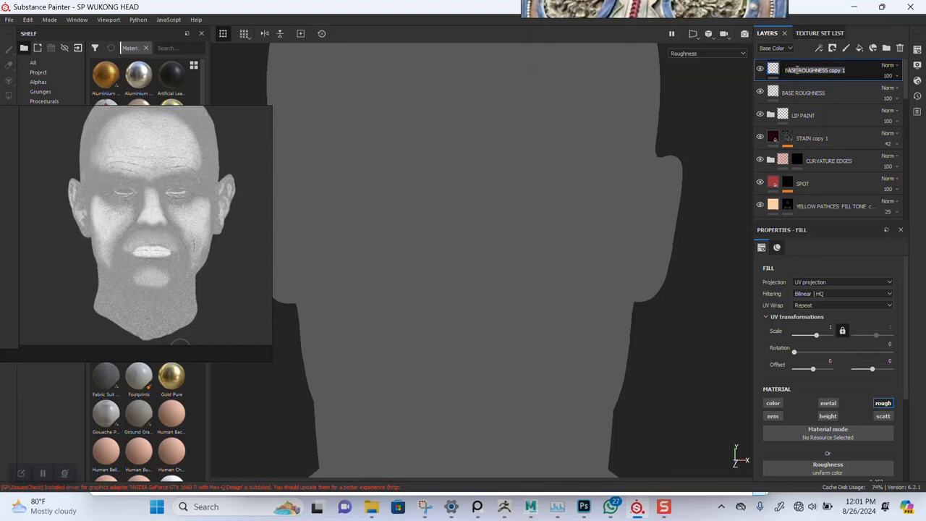
drag(798, 70, 760, 73)
key(BackSpace)
text(curvature)
key(Return)
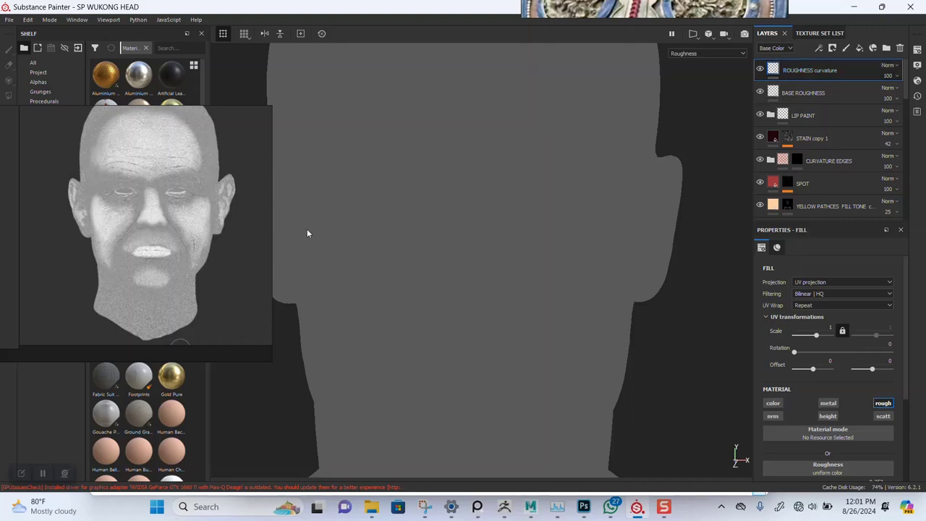
Add a black mask to the ROUGHNESS curvature layer, then apply the head's curvature map as its bitmap mask.
right_click(777, 71)
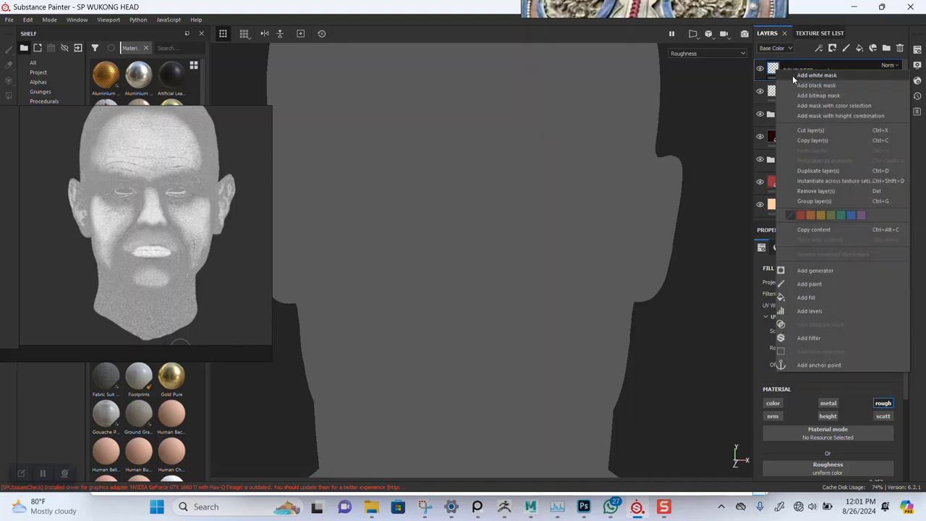
click(816, 86)
click(773, 68)
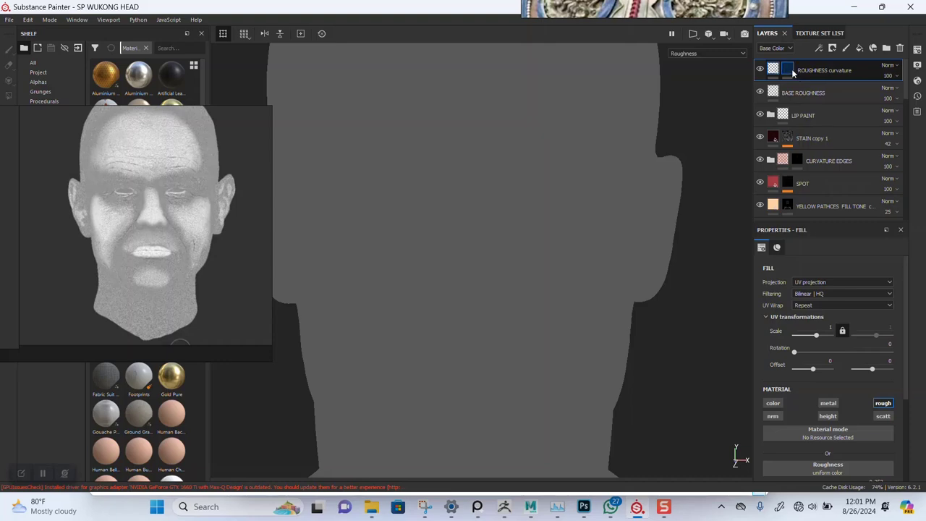
right_click(789, 70)
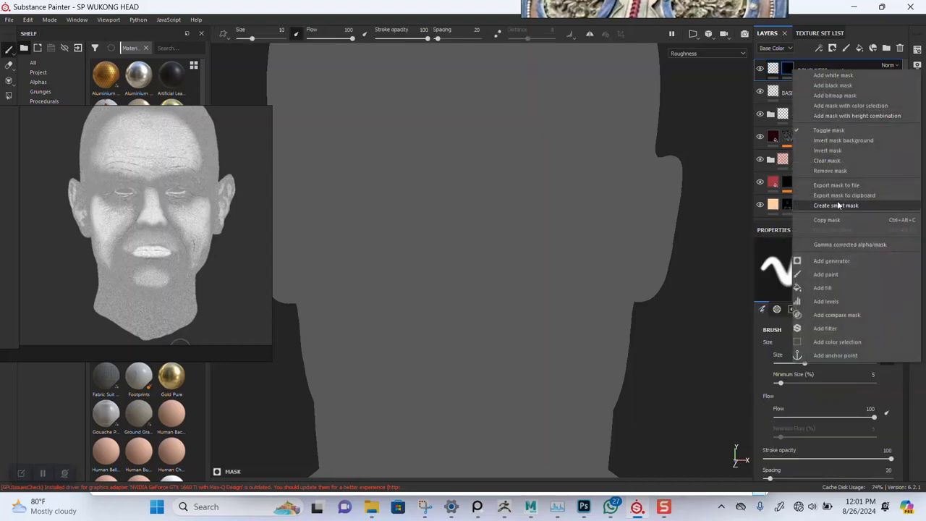
click(836, 95)
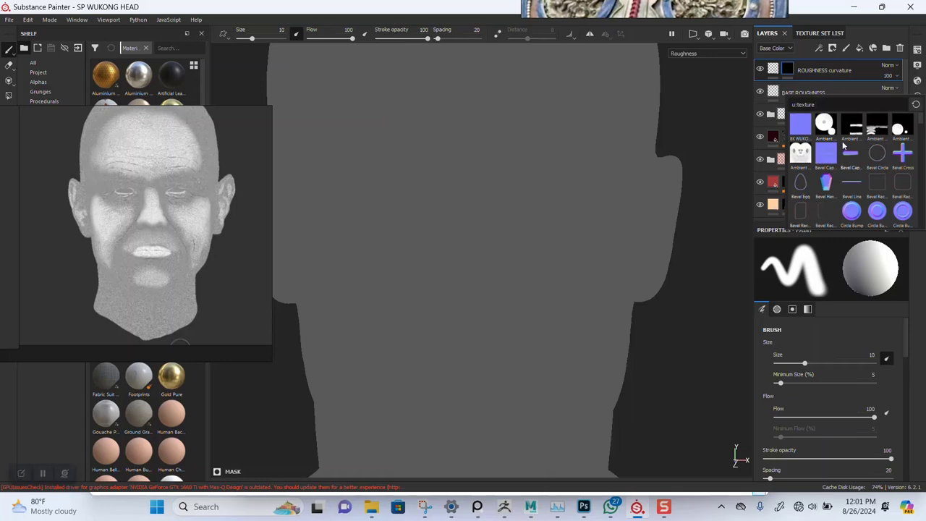
mouse_move(815, 164)
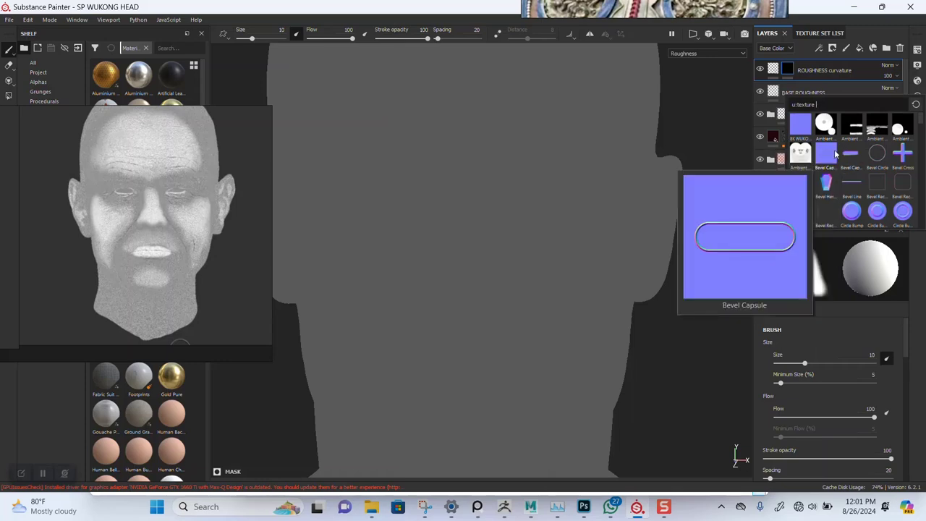
text(cur)
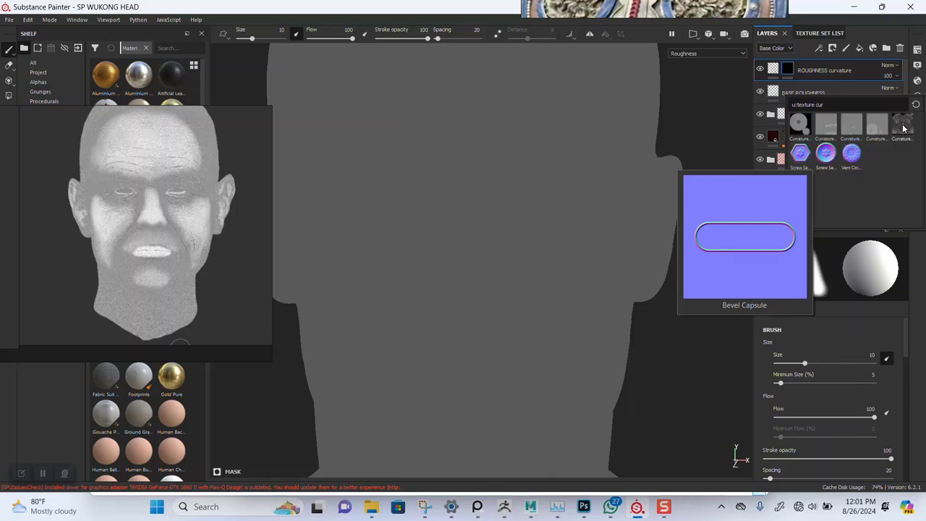
click(904, 128)
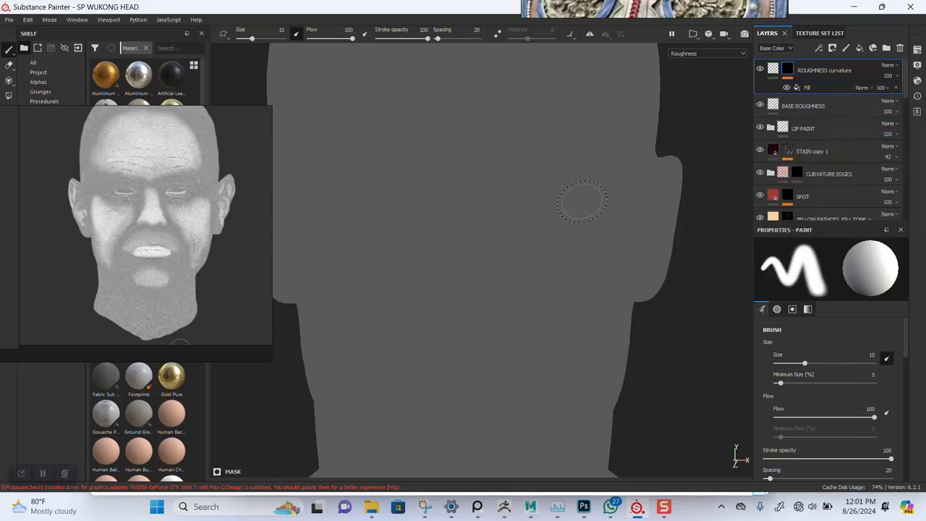
mouse_move(500, 243)
alt+right_down()
mouse_move(514, 281)
mouse_move(492, 267)
mouse_move(494, 341)
mouse_move(496, 322)
alt+right_up()
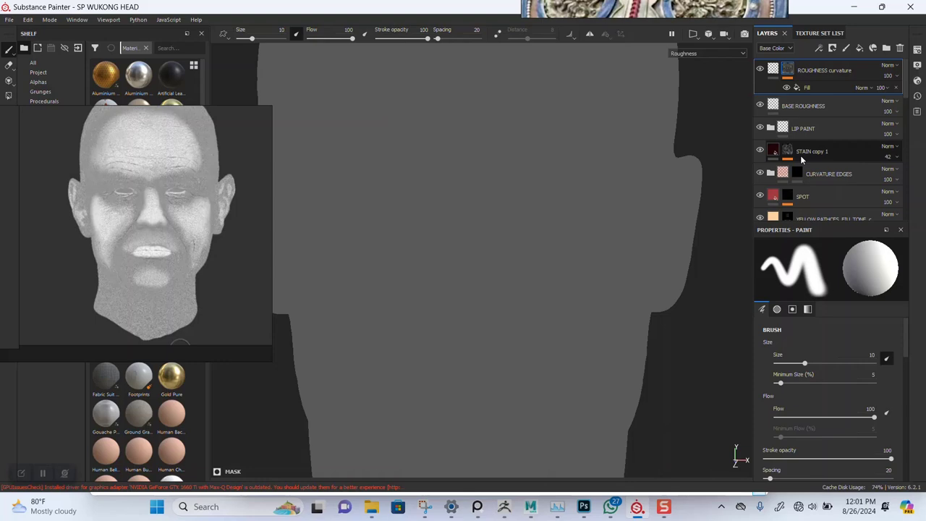
Add a Levels effect to the curvature mask and adjust its input levels to limit it to the creases.
right_click(789, 69)
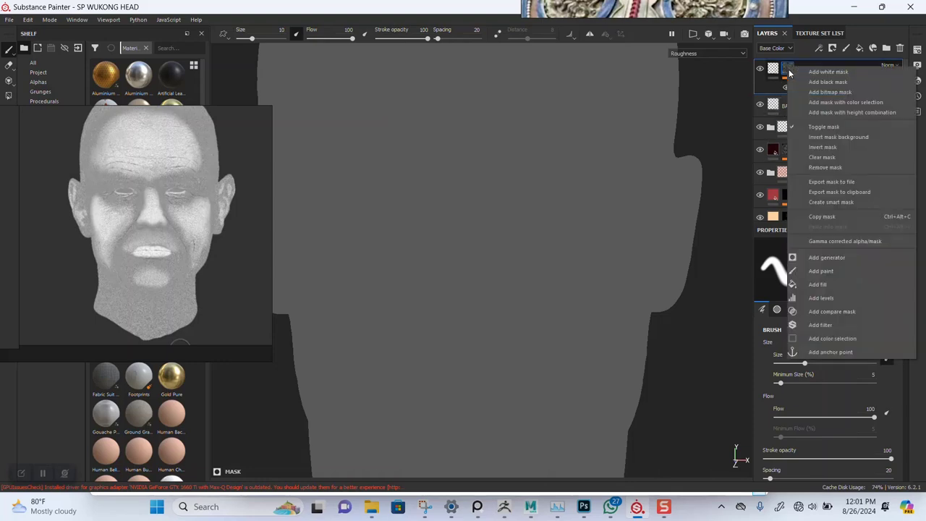
click(824, 298)
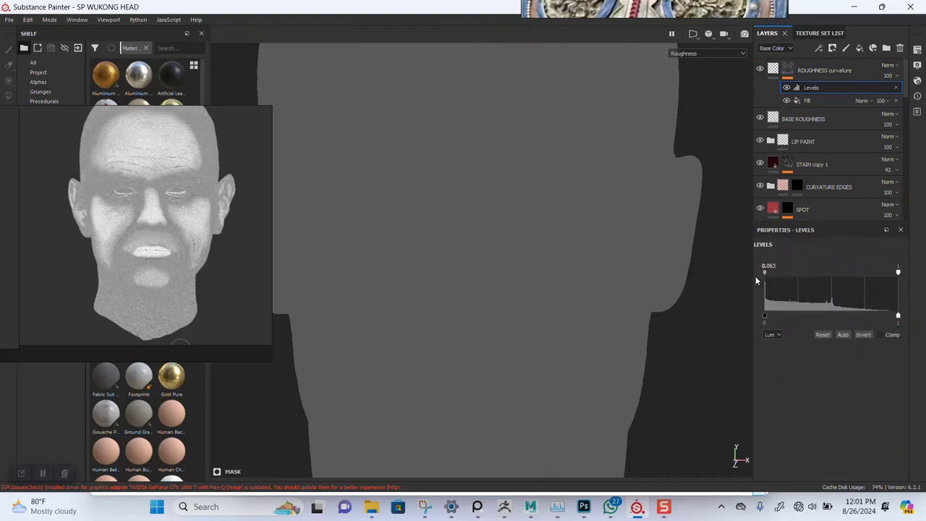
mouse_move(765, 272)
mouse_down()
mouse_move(850, 272)
mouse_move(752, 271)
mouse_up()
Set the ROUGHNESS curvature fill's roughness to 0.
click(774, 69)
scroll(818, 416, down, 3)
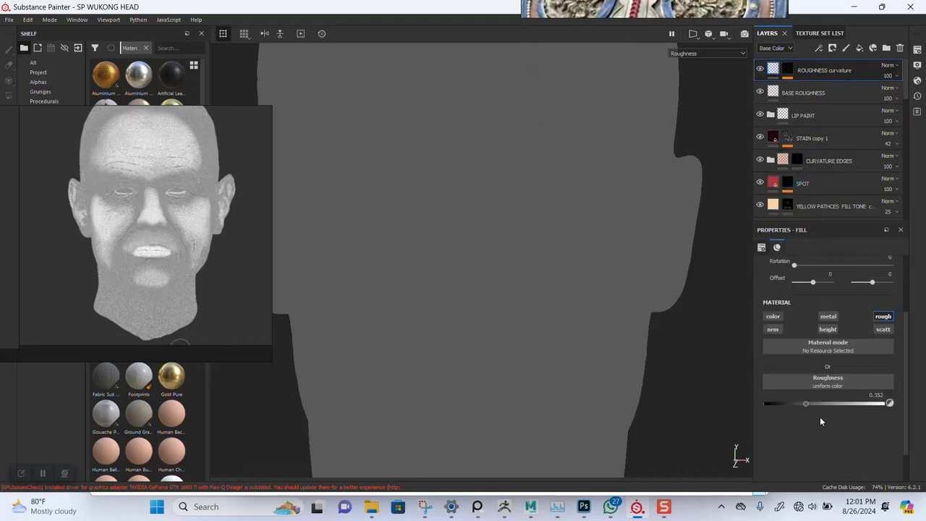
drag(799, 406, 752, 411)
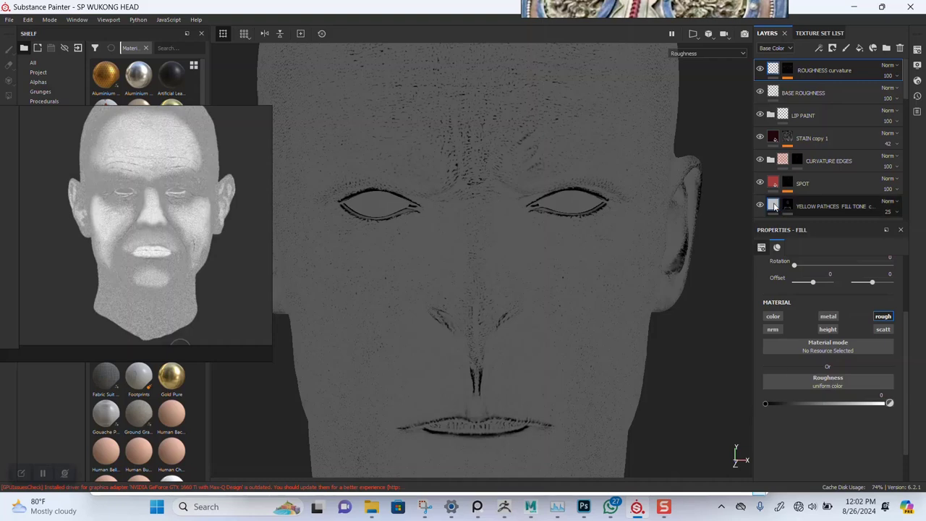
Hide the Levels effect on the ROUGHNESS curvature mask and inspect the unadjusted curvature roughness across the face and neck.
click(790, 77)
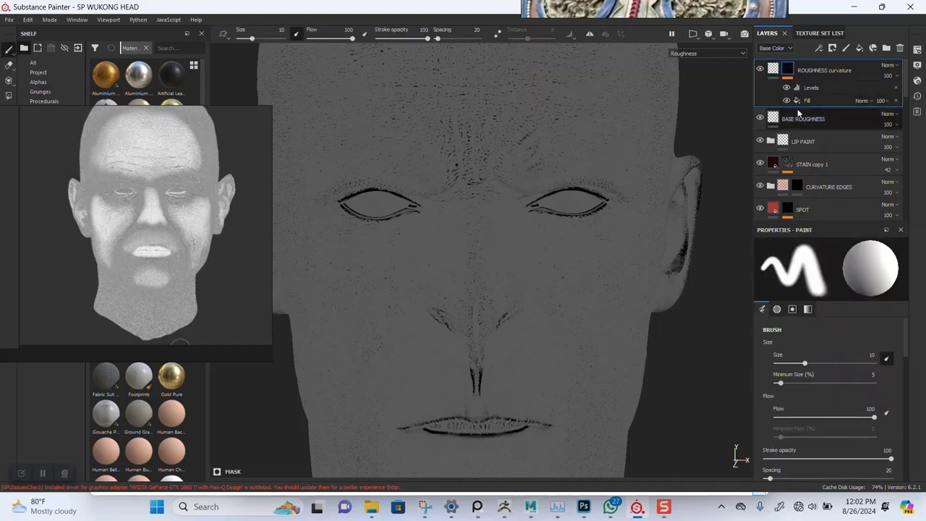
alt+right_drag(451, 235, 475, 388)
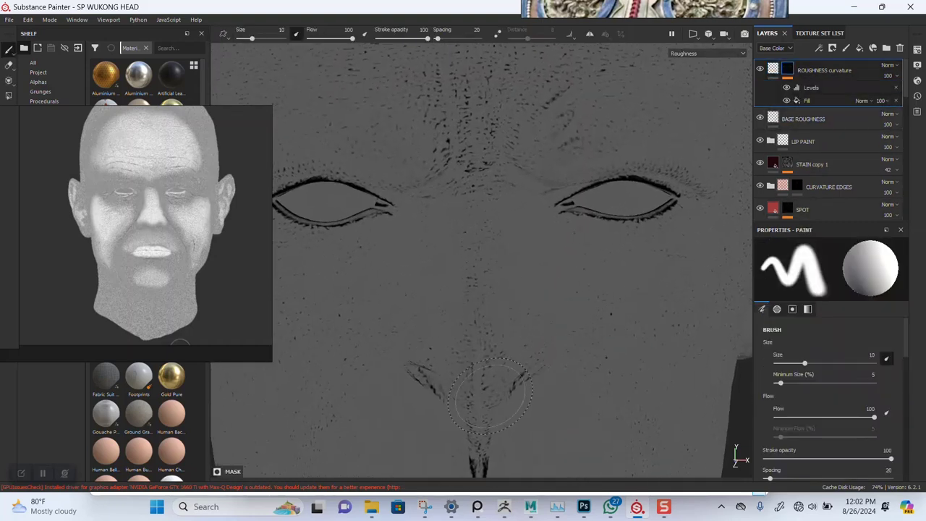
alt+middle_drag(475, 388, 485, 358)
click(815, 88)
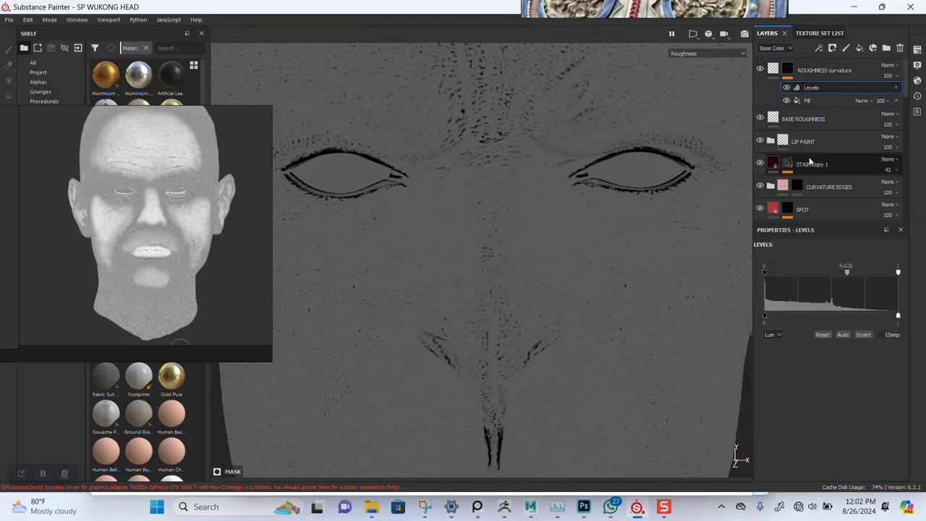
click(787, 87)
scroll(498, 312, down, 5)
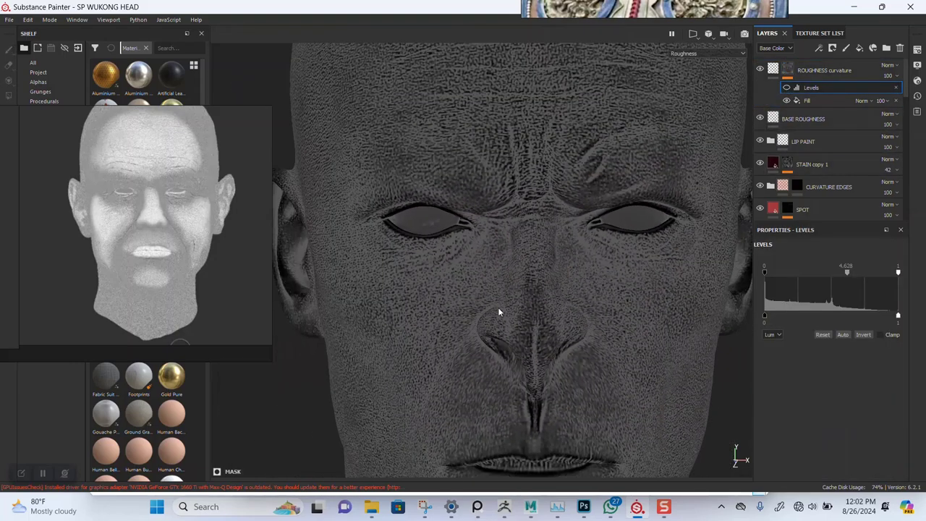
alt+drag(494, 296, 493, 350)
alt+right_drag(493, 351, 455, 280)
alt+middle_drag(455, 279, 480, 331)
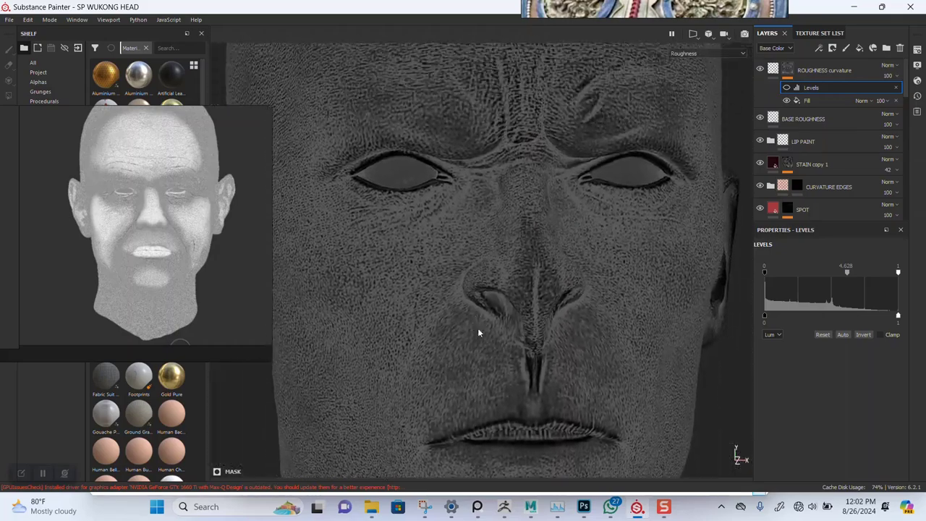
alt+drag(480, 330, 480, 296)
alt+middle_drag(479, 296, 454, 214)
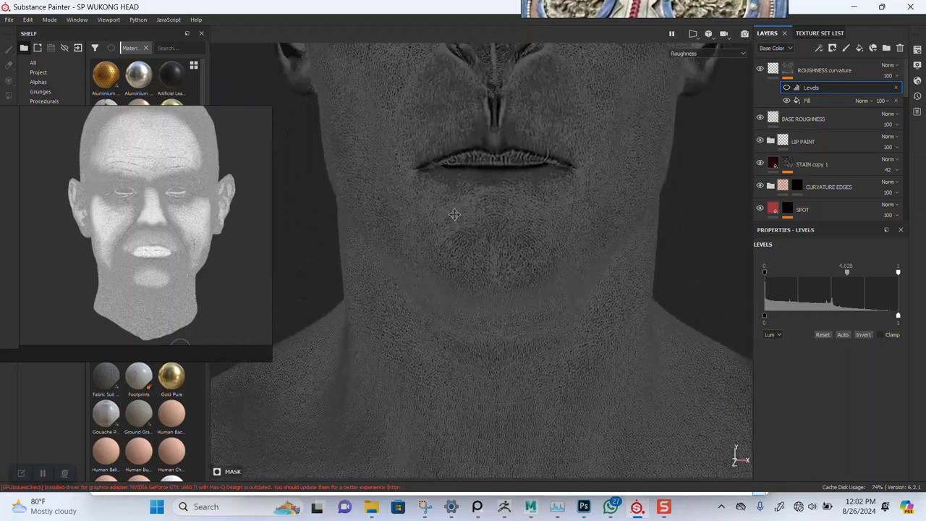
alt+middle_drag(473, 303, 474, 485)
Examine the head in Material view, checking the skin's reflections around the nose, lips and chin.
key(m)
alt+drag(473, 319, 466, 254)
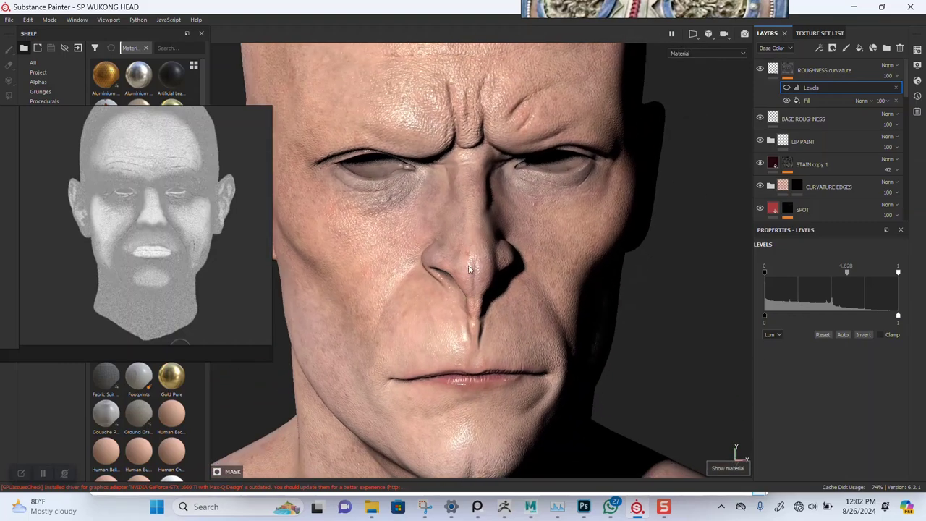
alt+middle_drag(466, 253, 495, 261)
alt+drag(505, 244, 487, 264)
alt+right_drag(487, 304, 488, 246)
alt+drag(489, 355, 488, 317)
alt+middle_drag(488, 316, 520, 217)
alt+right_drag(520, 238, 509, 425)
alt+middle_drag(493, 306, 496, 345)
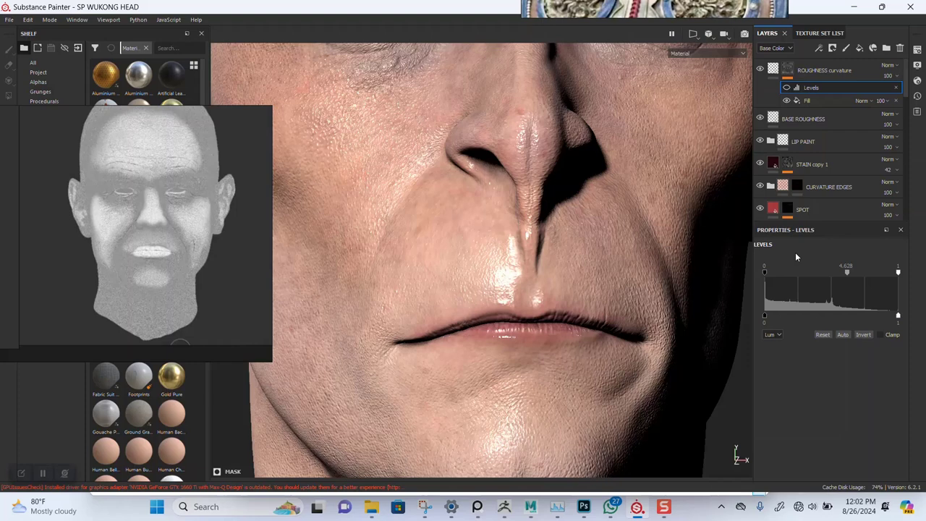
Set the ROUGHNESS curvature fill's roughness to about 0.308 and check the skin highlights under rotated lighting.
click(773, 70)
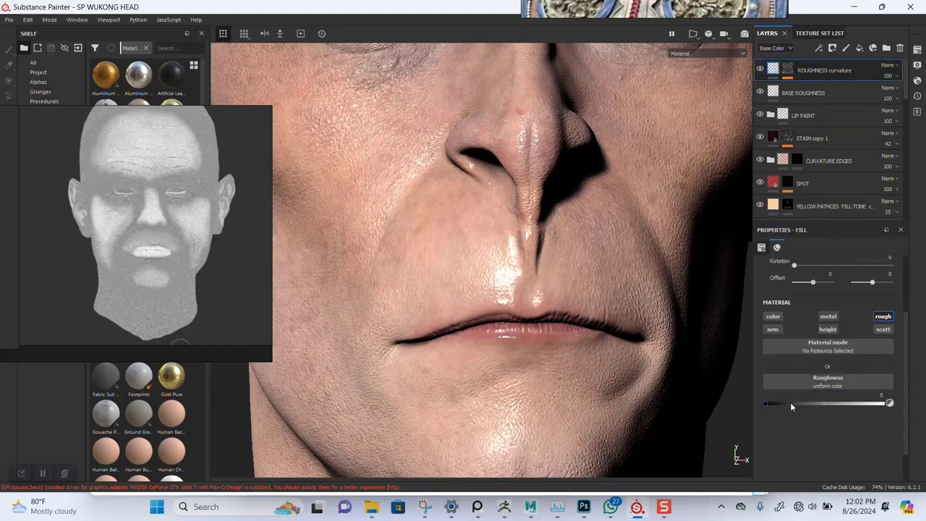
drag(792, 406, 805, 407)
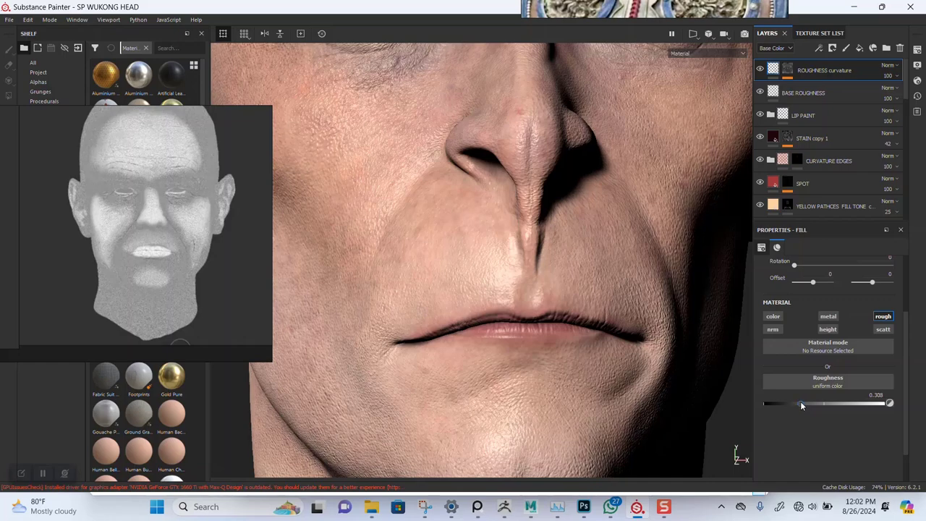
scroll(514, 300, down, 5)
scroll(459, 282, down, 2)
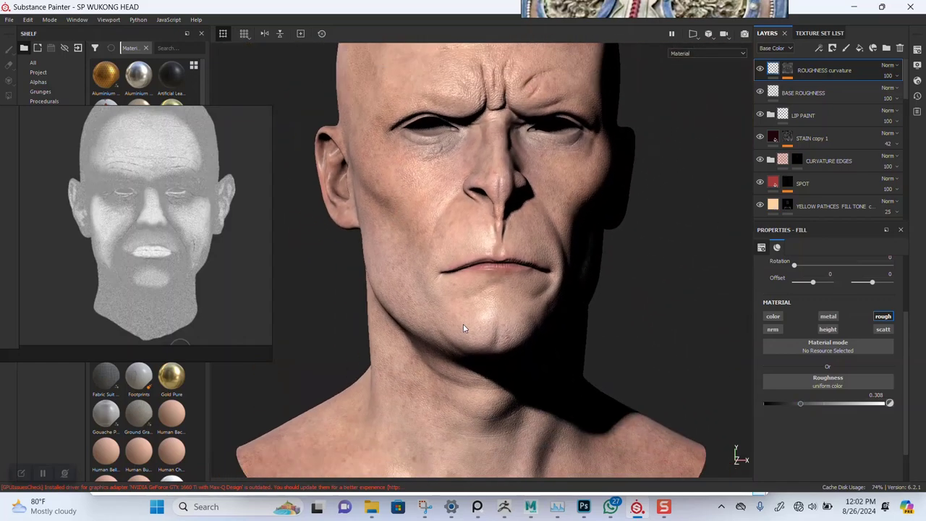
alt+middle_drag(467, 229, 467, 304)
alt+middle_drag(460, 201, 445, 284)
shift+right_drag(504, 272, 478, 437)
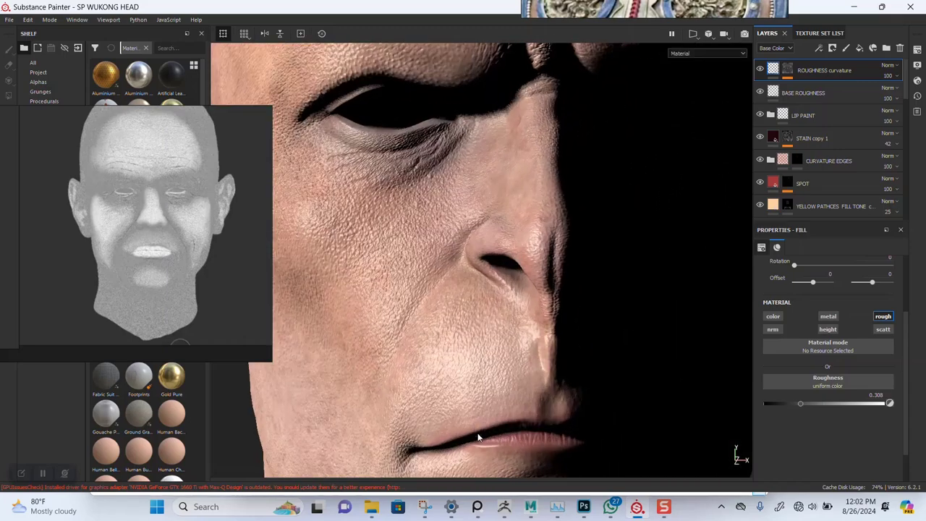
scroll(545, 351, up, 10)
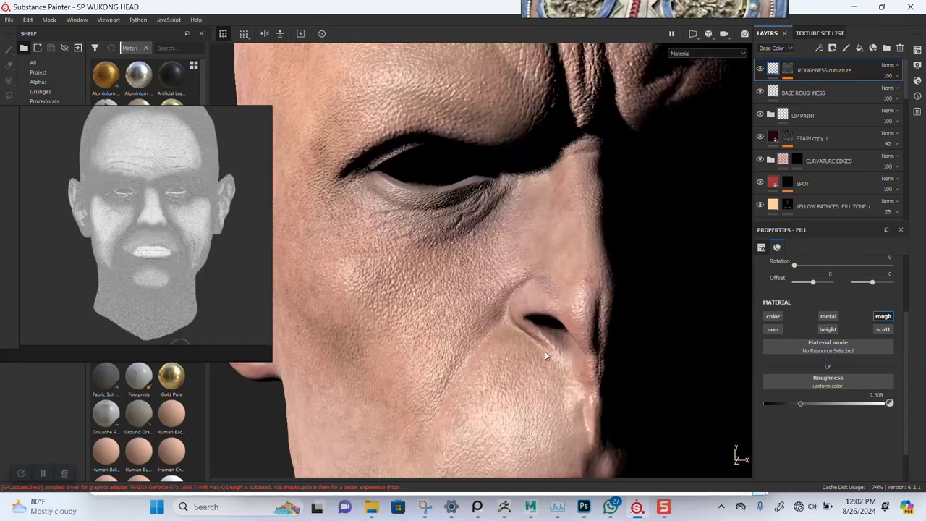
scroll(528, 151, up, 5)
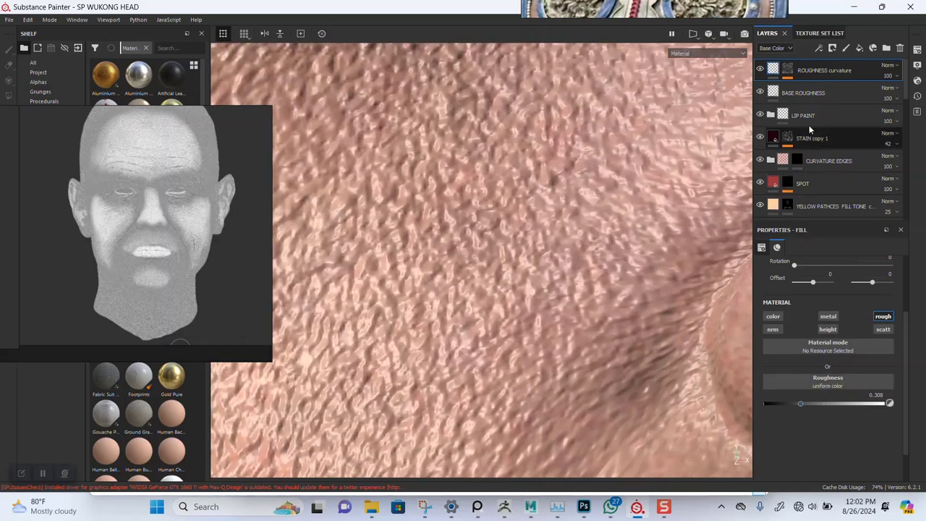
Re-enable the curvature mask's Levels effect and set its input midpoint to about 0.266 while viewing the Roughness channel, then return to Material view.
click(787, 70)
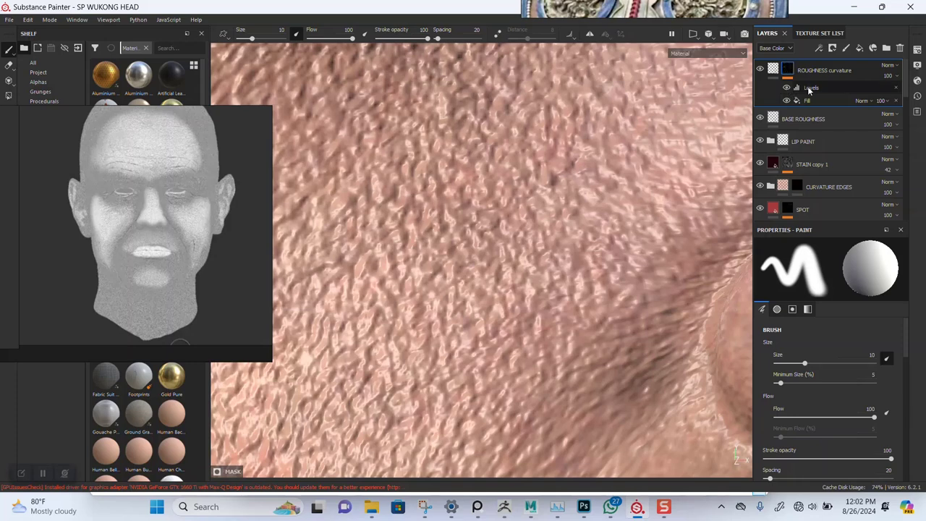
click(806, 88)
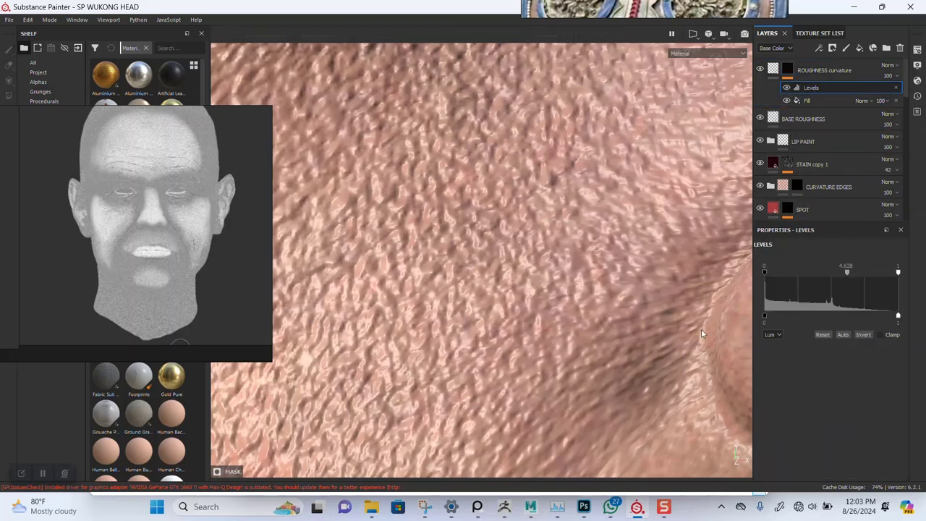
key(c)
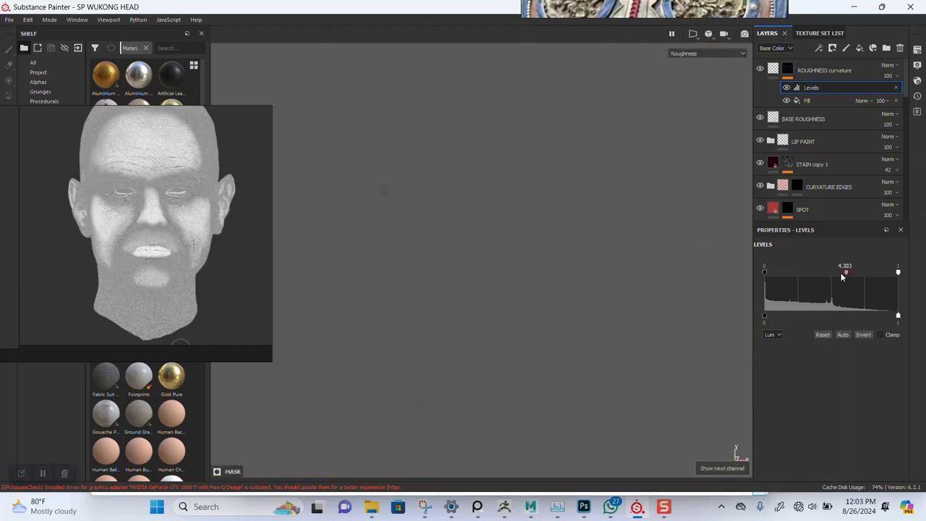
drag(812, 278, 779, 276)
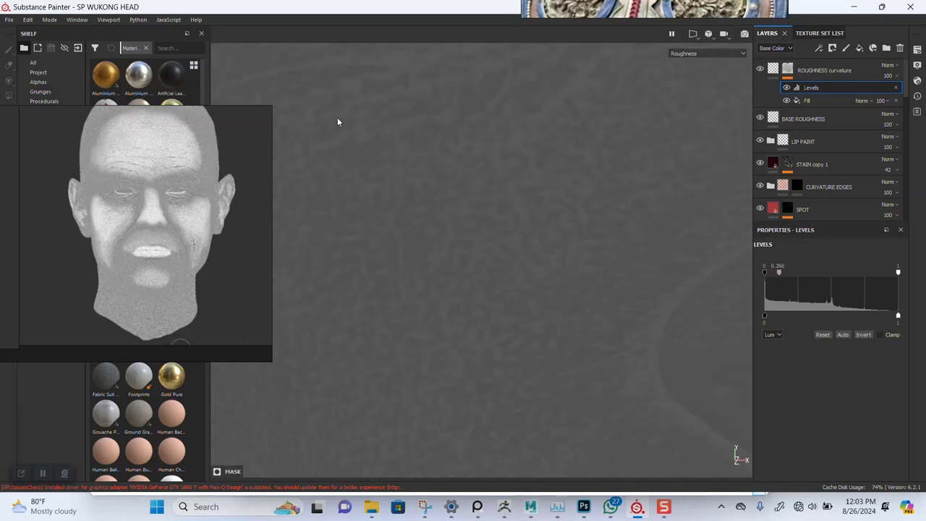
alt+drag(617, 369, 546, 358)
key(m)
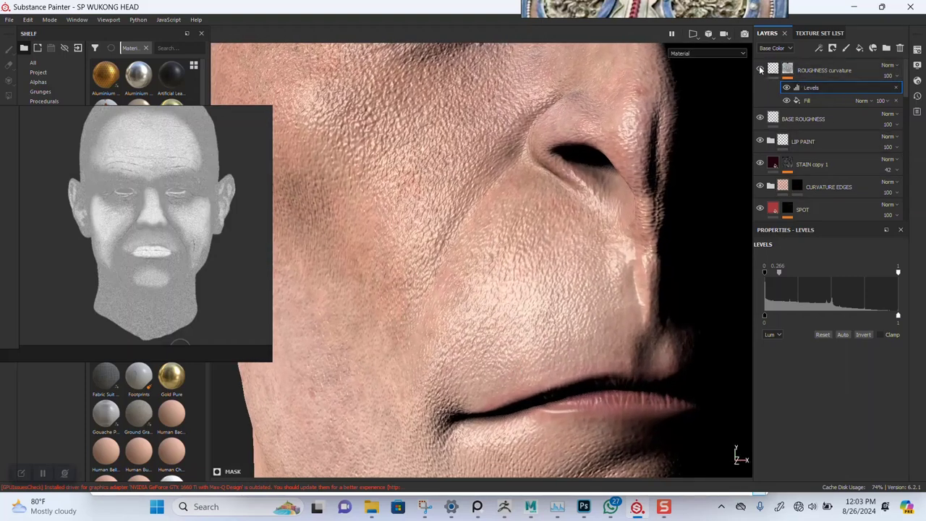
Raise the ROUGHNESS curvature fill's roughness to about 0.432 to soften the shine on the forehead and nose.
scroll(522, 255, down, 5)
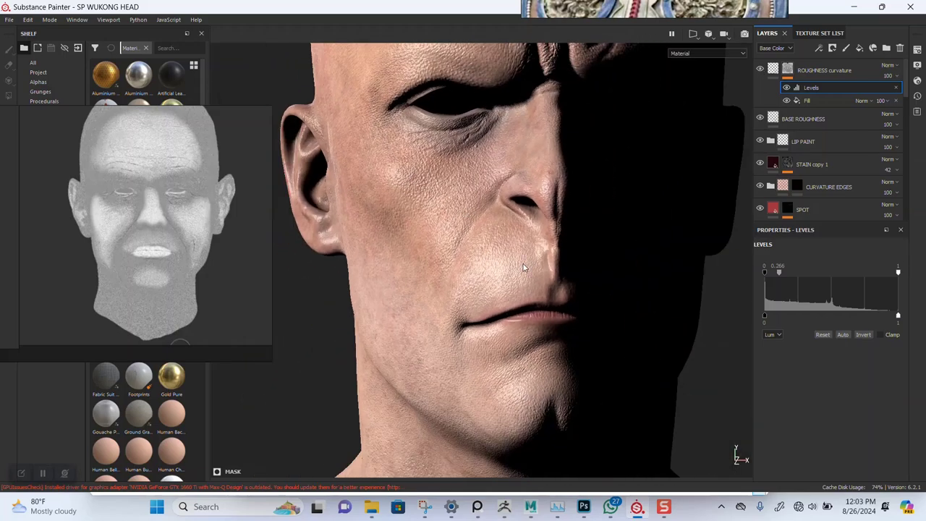
shift+right_drag(531, 263, 442, 268)
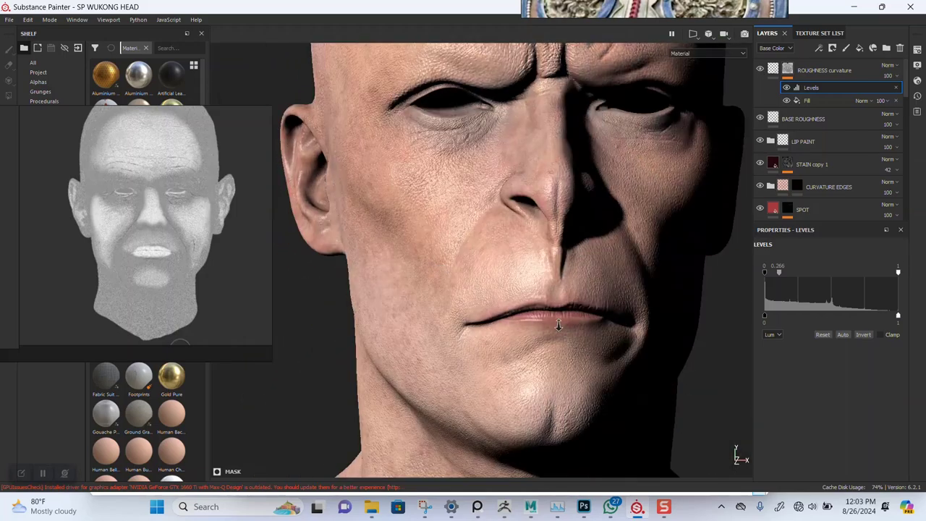
scroll(470, 253, down, 2)
alt+middle_drag(465, 246, 461, 297)
scroll(460, 297, up, 10)
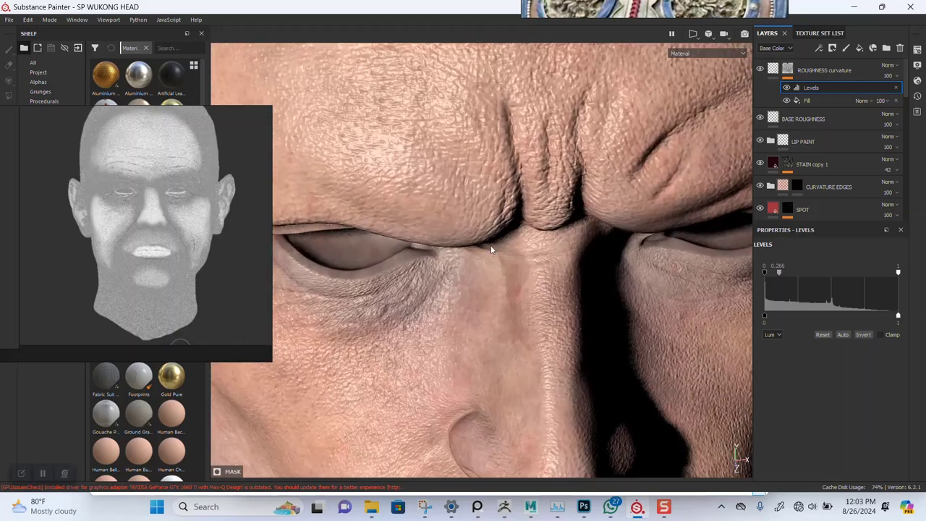
scroll(489, 276, down, 5)
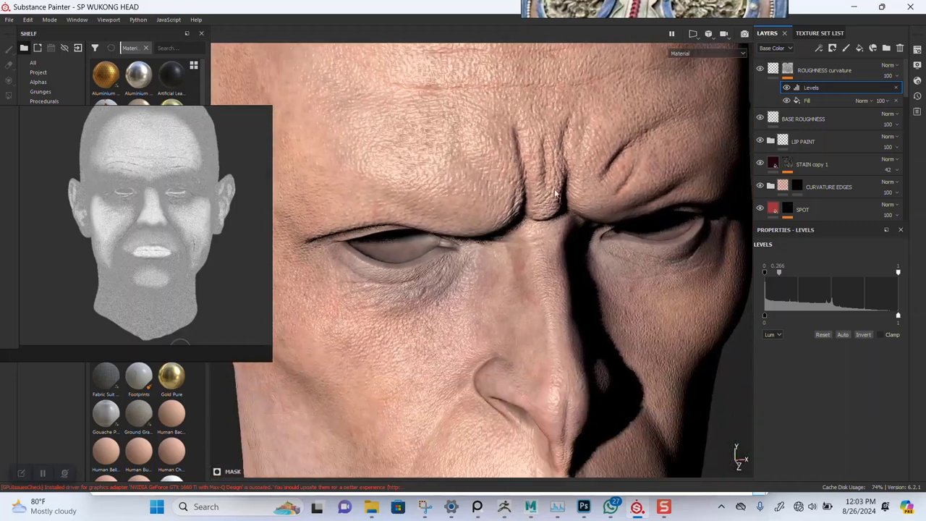
click(788, 73)
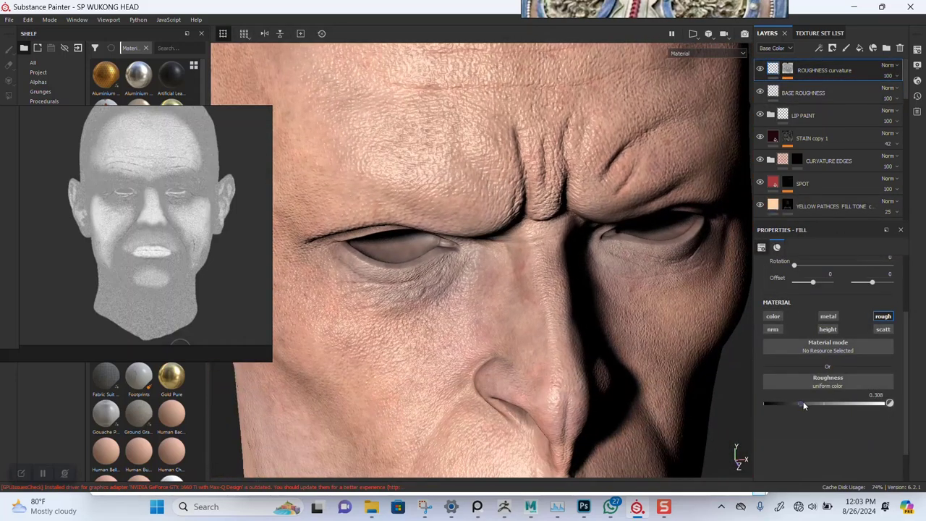
drag(809, 404, 851, 403)
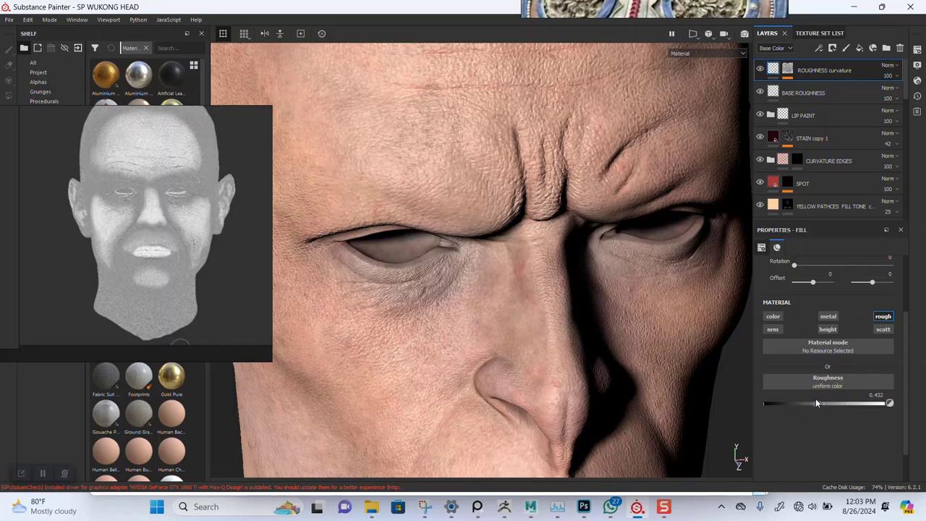
Examine the skin's highlights across the whole head from several angles and under rotated lighting.
scroll(441, 229, down, 5)
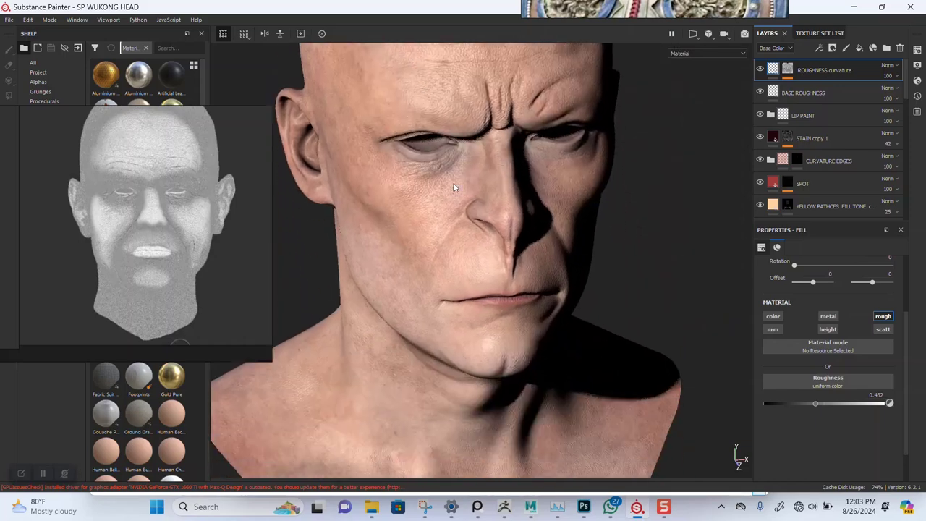
alt+right_drag(477, 192, 508, 240)
alt+drag(508, 240, 522, 204)
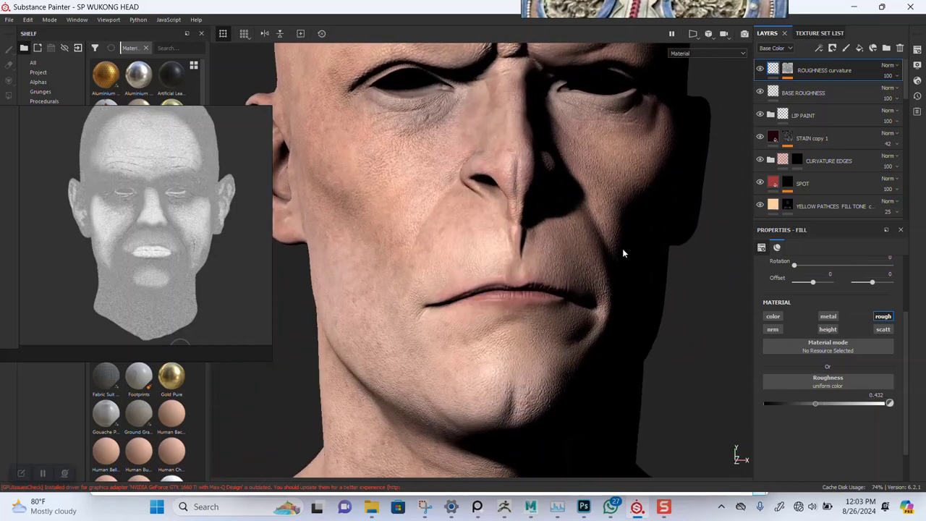
shift+right_drag(623, 250, 563, 249)
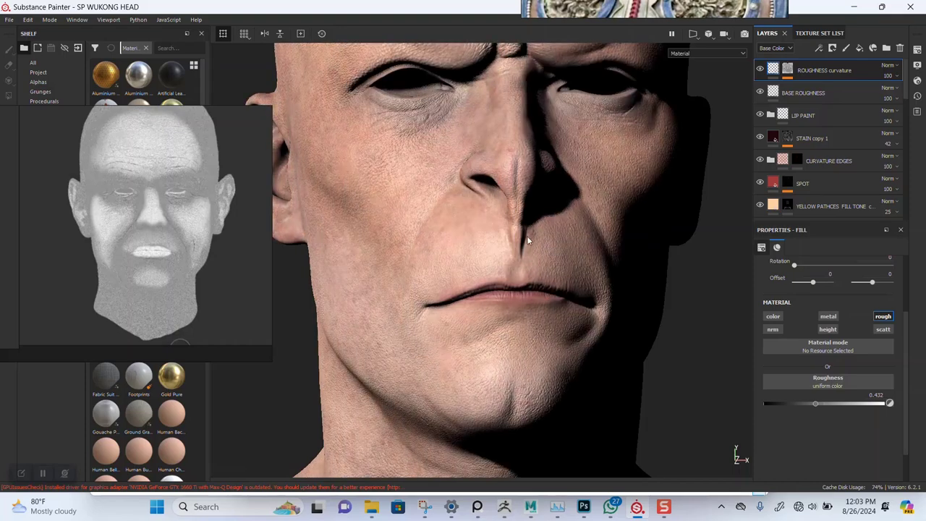
alt+middle_drag(525, 243, 520, 316)
alt+drag(519, 315, 523, 323)
mouse_move(518, 312)
alt+right_down()
mouse_move(499, 272)
mouse_move(535, 383)
mouse_move(524, 313)
alt+right_up()
mouse_move(524, 233)
alt+mouse_down()
mouse_move(528, 301)
mouse_move(523, 243)
alt+mouse_up()
alt+middle_drag(523, 243, 519, 297)
alt+right_drag(519, 297, 515, 258)
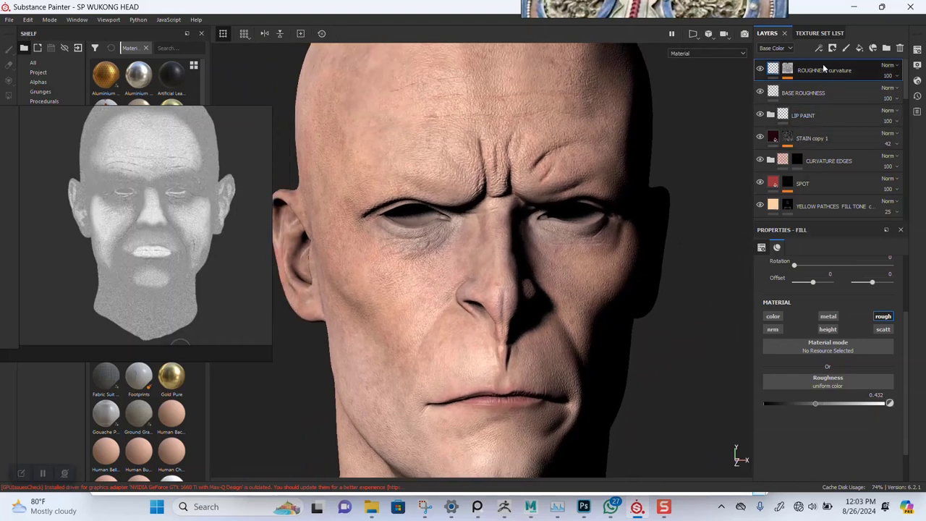
Duplicate the ROUGHNESS curvature layer and rename the copy as ROUGHNESS curvature T ZONE.
key(ctrl+d)
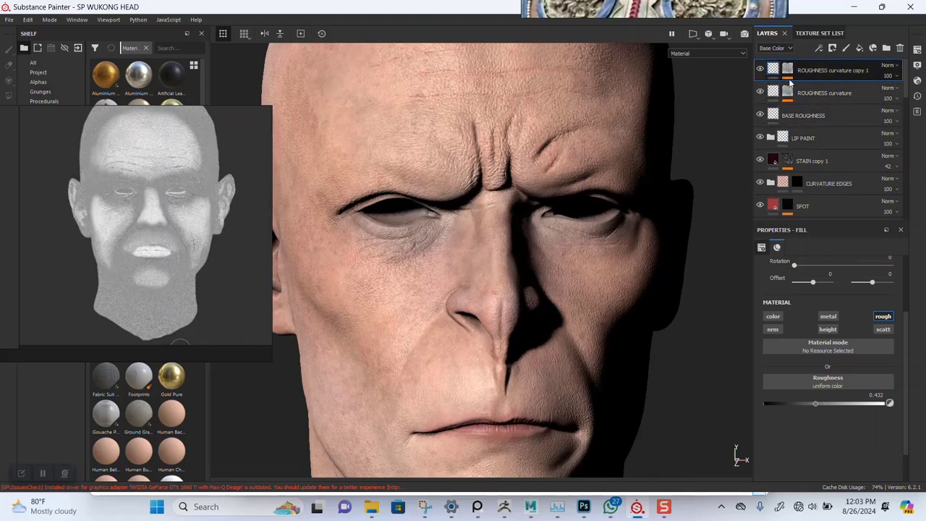
double_click(836, 70)
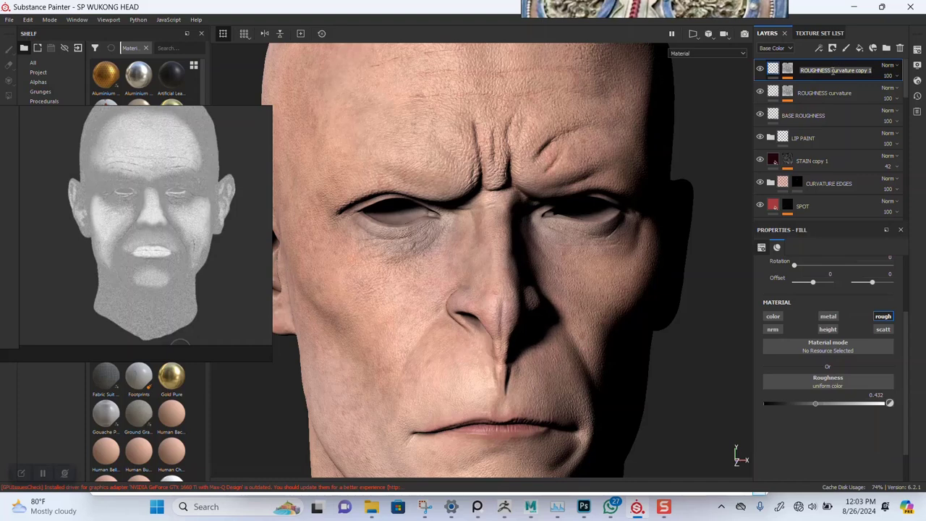
drag(833, 70, 882, 76)
click(876, 70)
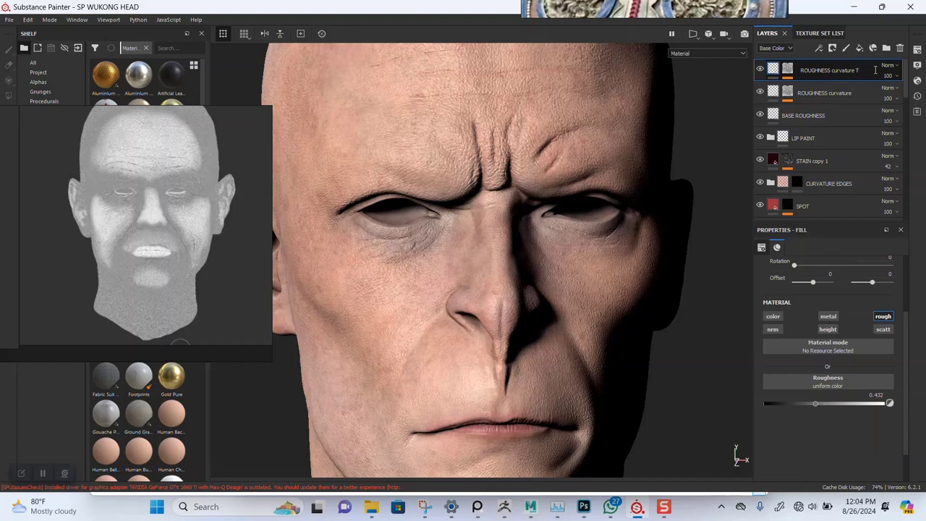
key(Return)
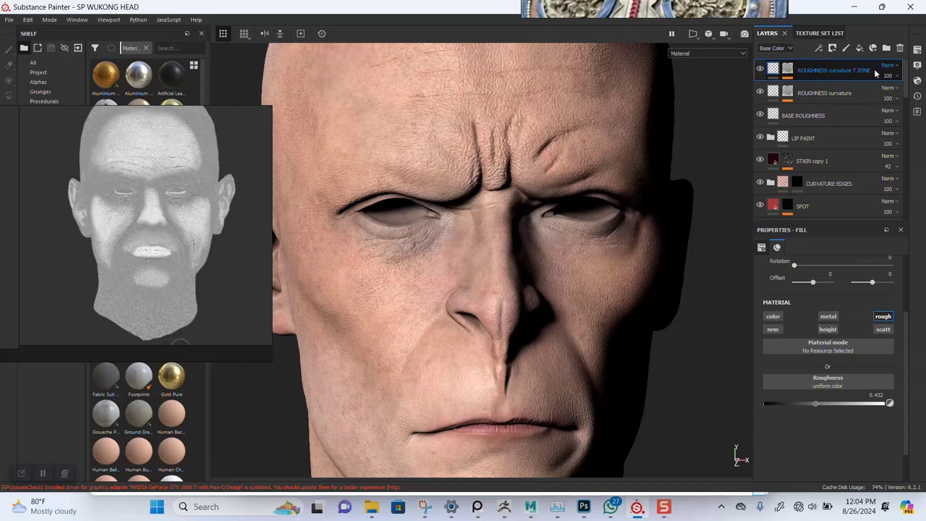
Hide the ROUGHNESS curvature layer, lower the T ZONE copy's roughness to 0.16, and inspect the resulting shine on the face.
alt+drag(473, 330, 437, 240)
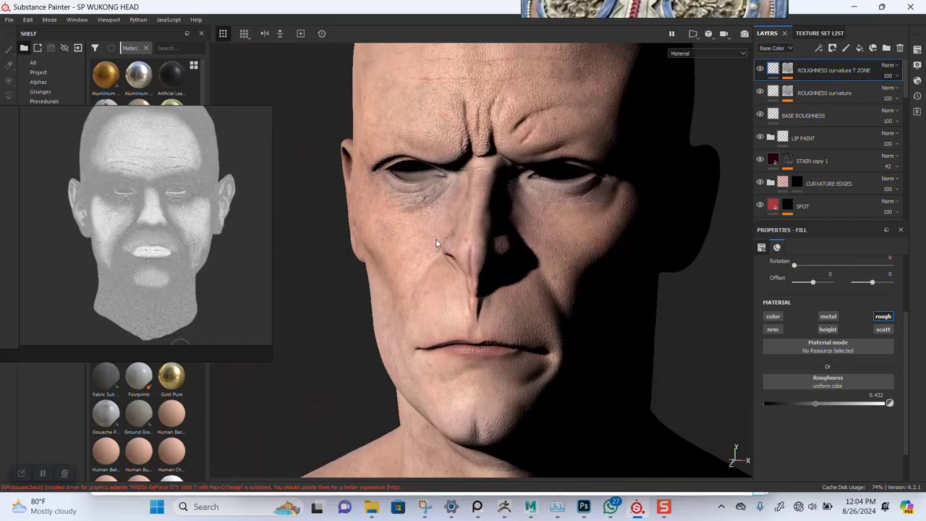
alt+right_drag(436, 240, 514, 283)
alt+drag(514, 283, 540, 280)
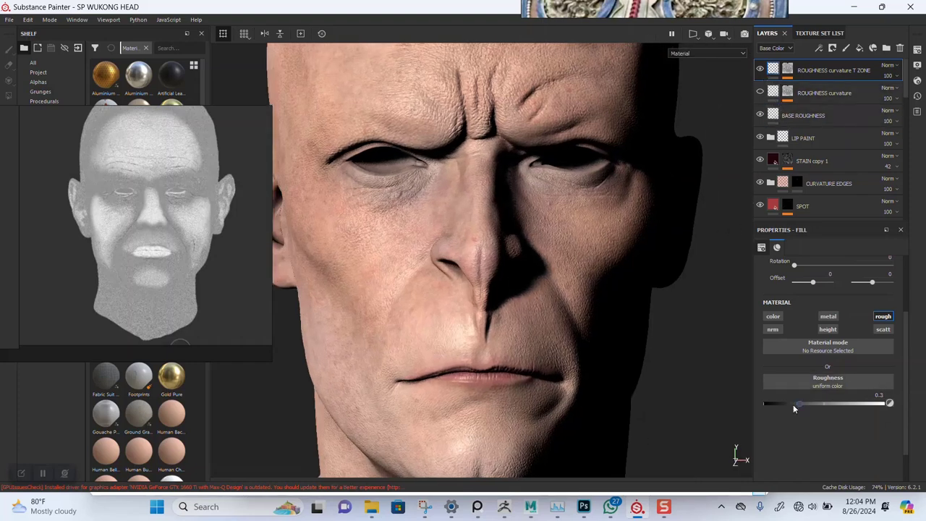
drag(793, 404, 780, 411)
drag(768, 421, 784, 409)
scroll(519, 341, up, 3)
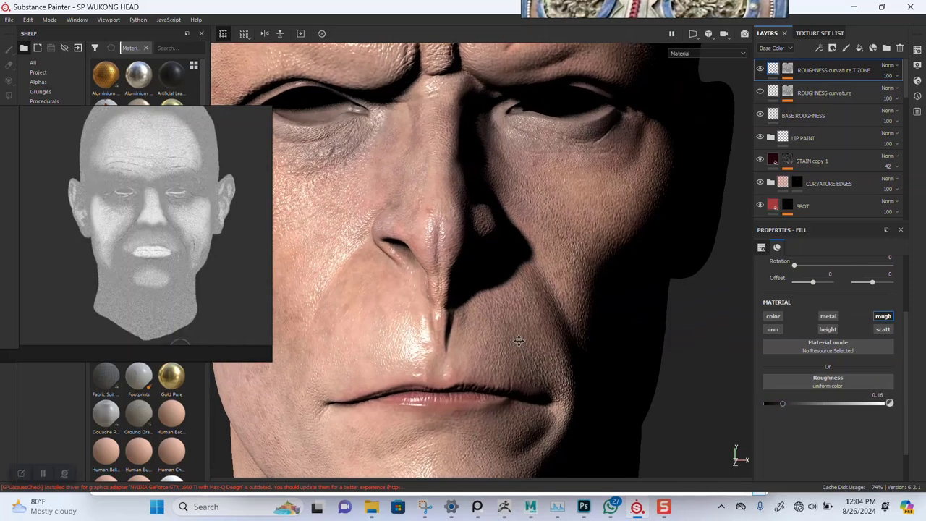
alt+drag(518, 341, 467, 329)
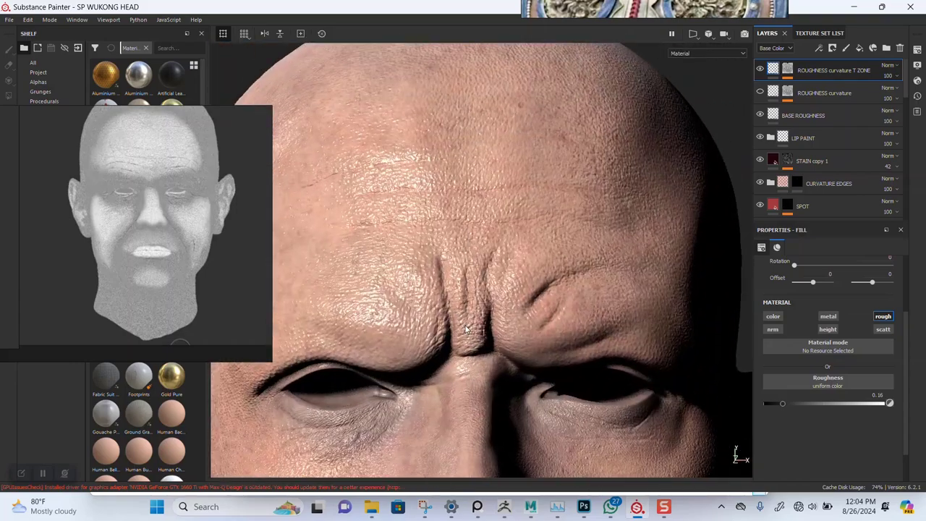
key(c)
alt+drag(516, 276, 588, 166)
key(m)
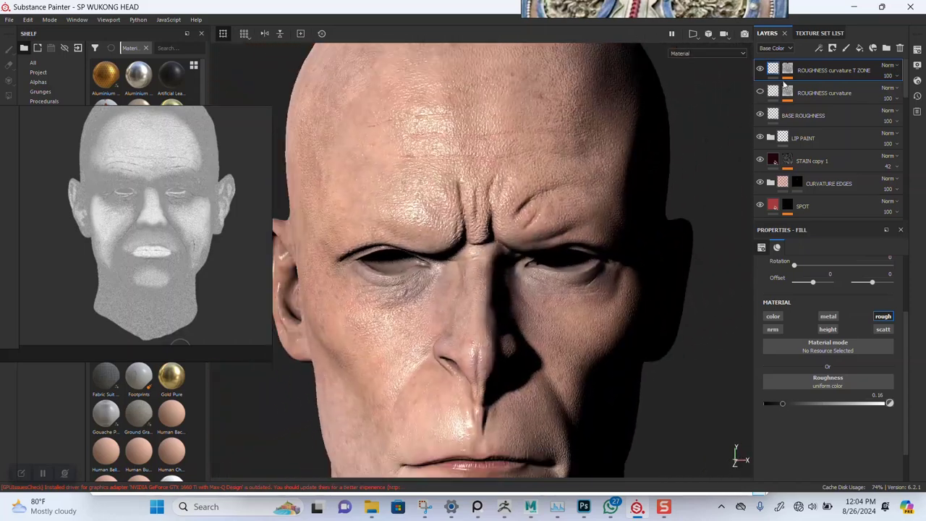
Copy the name of the ROUGHNESS curvature T ZONE layer for reuse, keeping that layer selected.
click(789, 70)
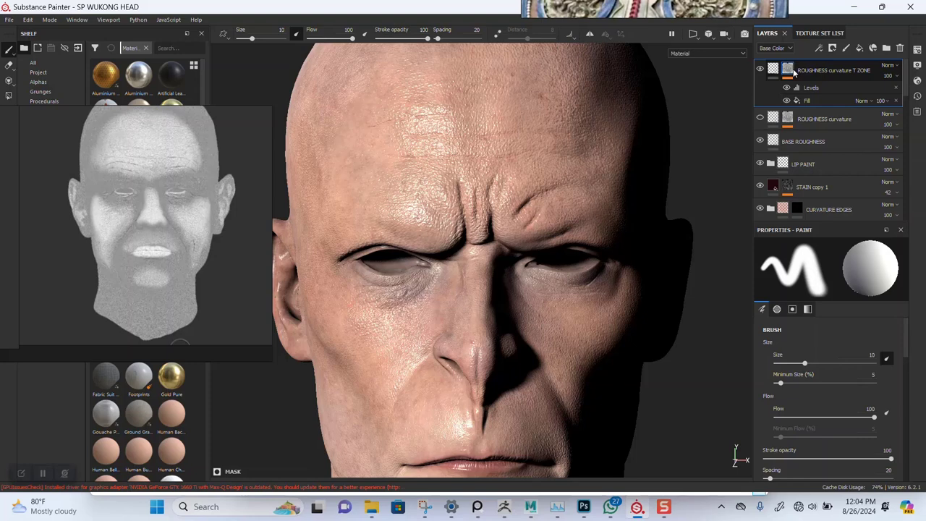
right_click(794, 71)
click(805, 15)
double_click(822, 71)
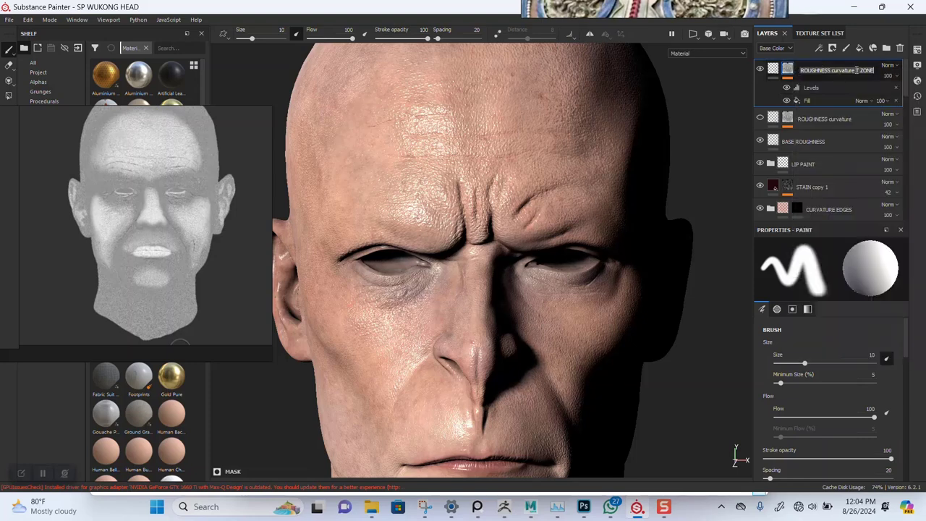
right_click(830, 68)
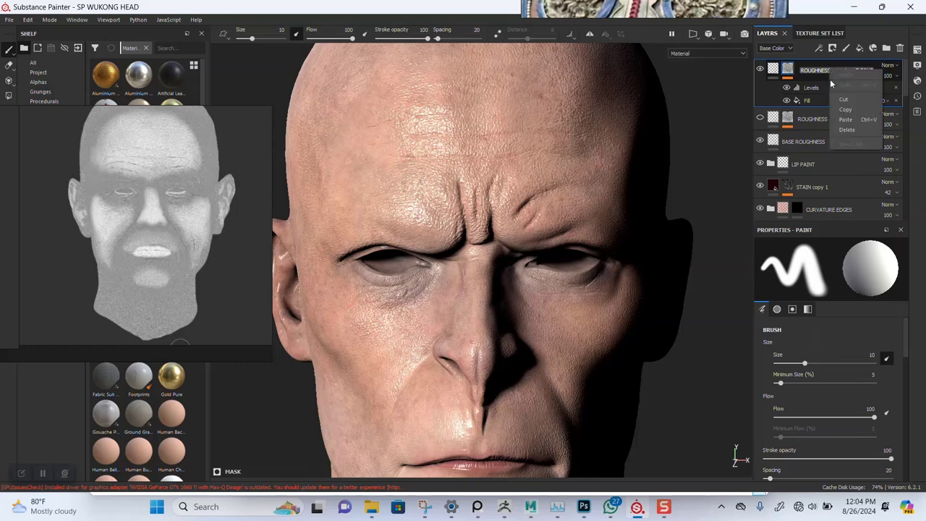
click(839, 111)
click(831, 88)
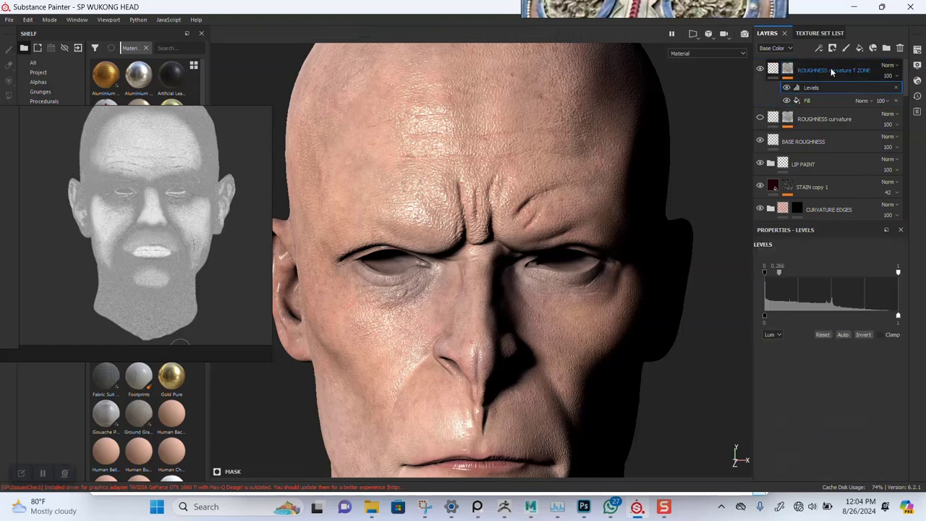
click(833, 71)
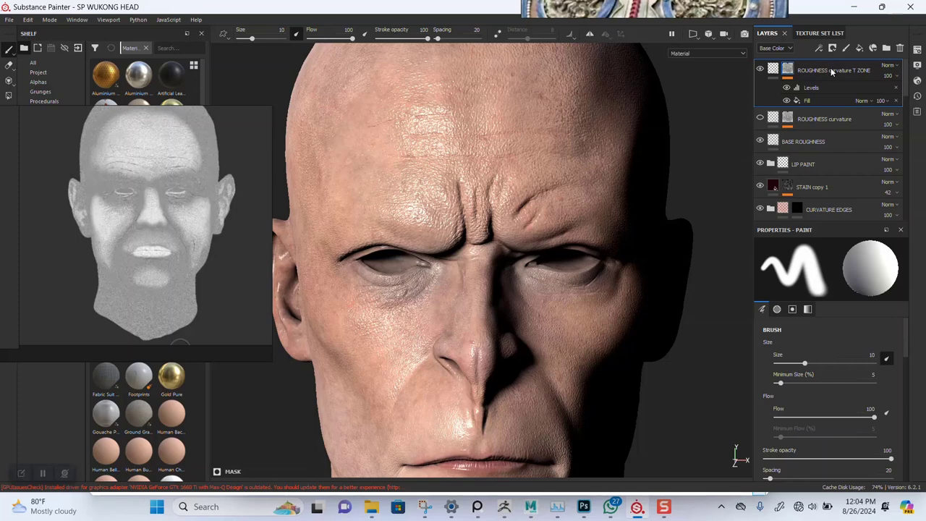
Group the ROUGHNESS curvature T ZONE layer into a folder and add a black mask to the folder.
key(ctrl+g)
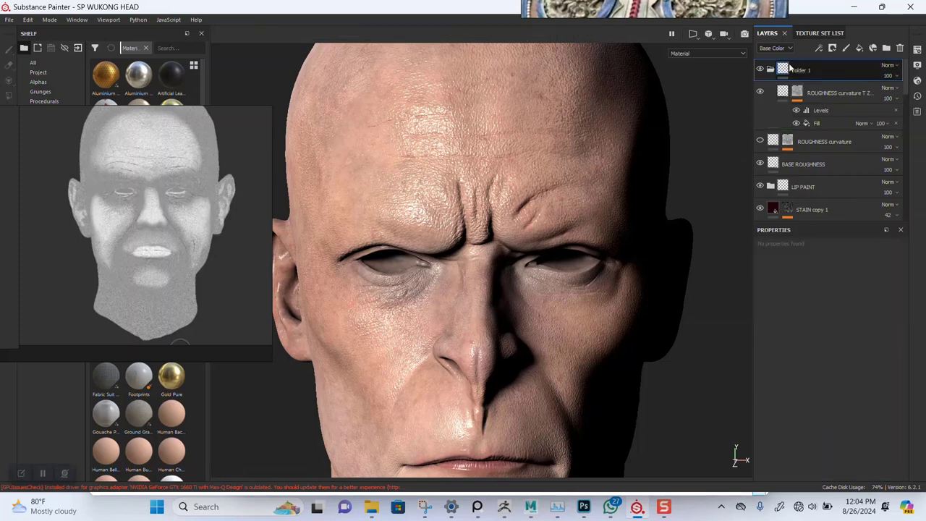
right_click(786, 70)
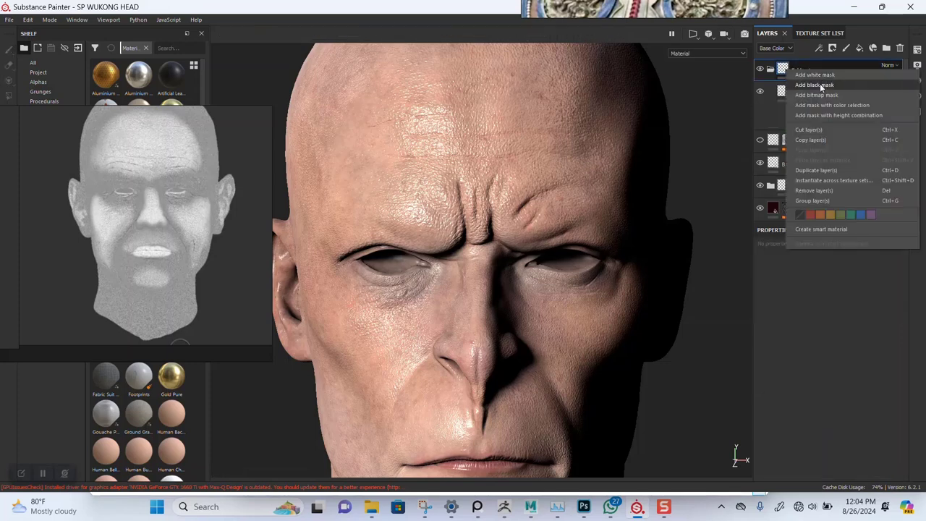
click(824, 77)
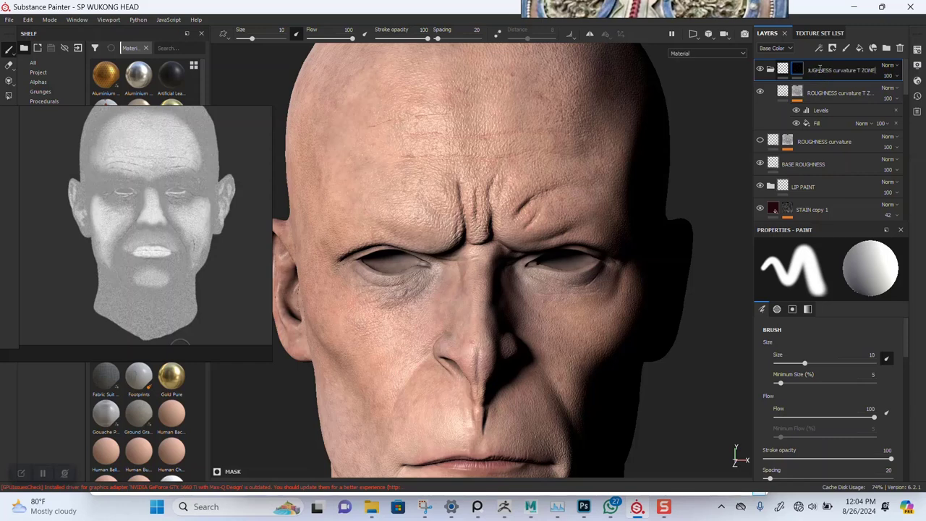
Rename the new masked folder as ROUGHNESS T ZONE.
key(Return)
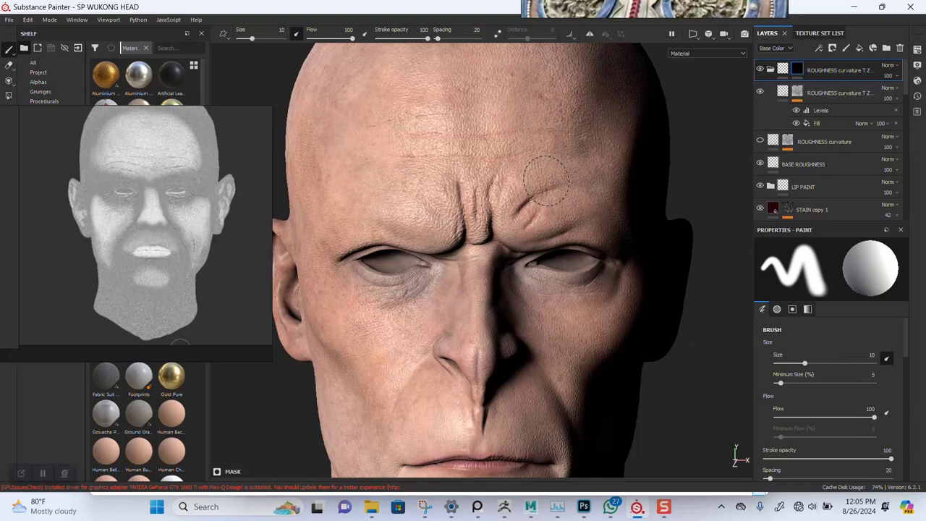
double_click(855, 72)
click(857, 71)
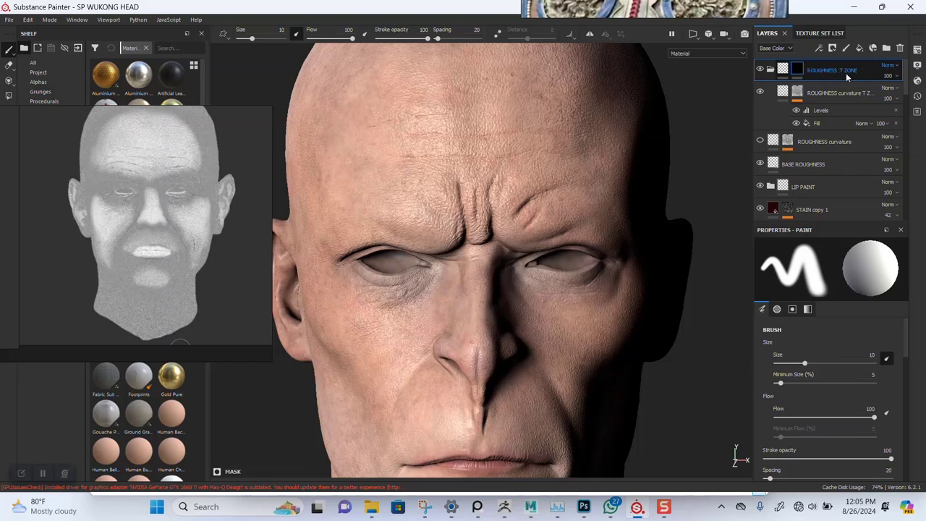
key(Return)
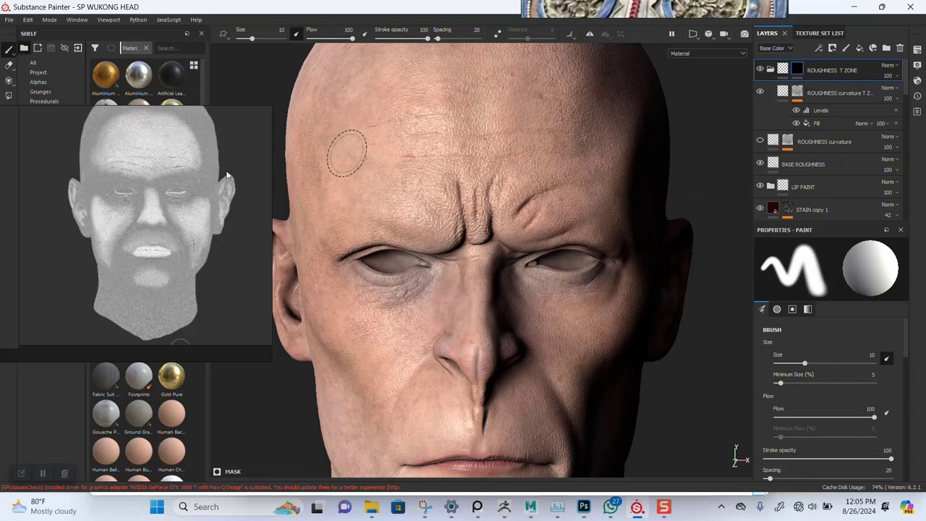
Search the brushes for DIRT and load the Dirt 1 brush, moving the grayscale face reference clear of the work area.
right_drag(153, 226, 636, 168)
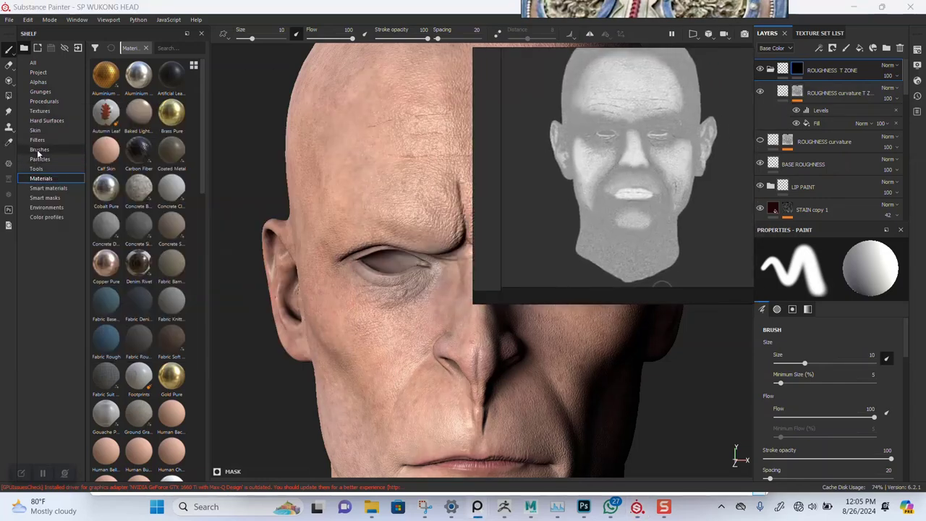
click(39, 149)
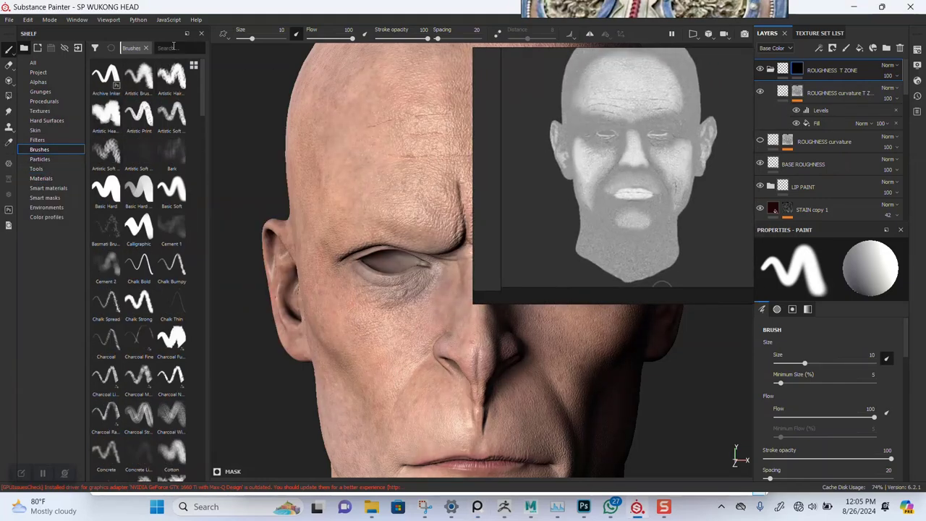
text(BR)
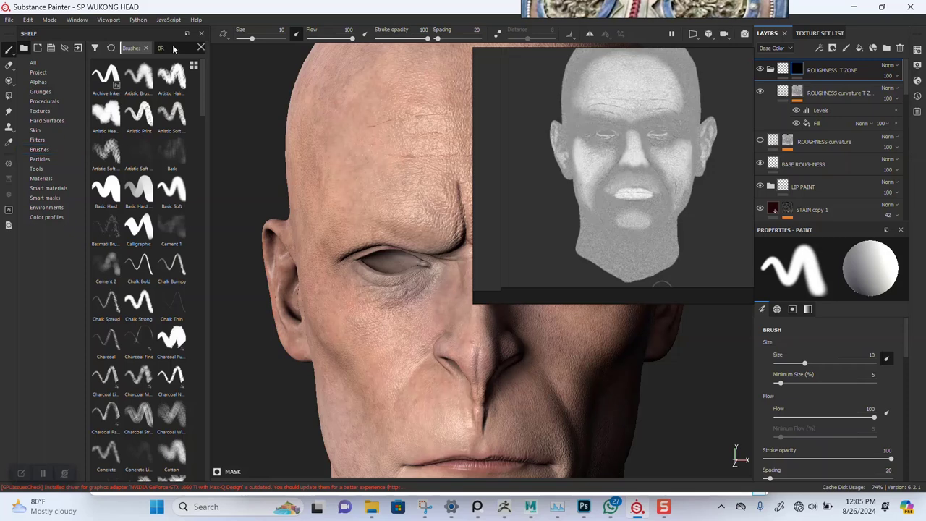
key(BackSpace)
key(BackSpace)
text(DIRT)
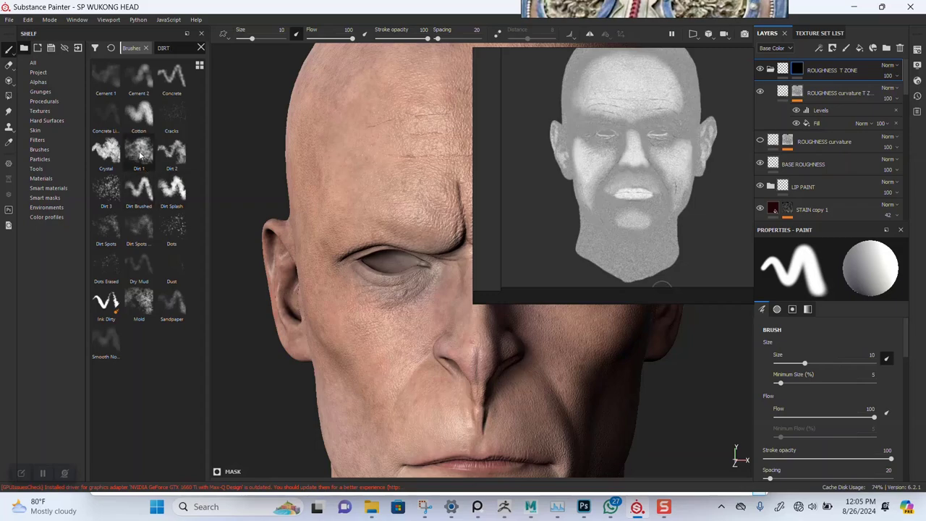
click(139, 152)
right_drag(500, 222, 93, 250)
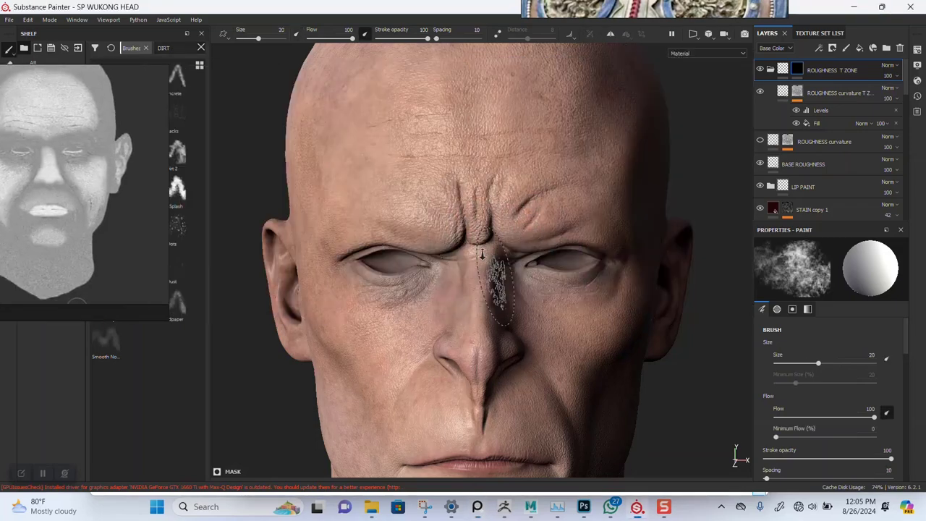
Try Dirt 1 brush dabs on the ROUGHNESS T ZONE folder's mask around the face and forehead, then undo them.
alt+right_drag(482, 255, 474, 325)
click(474, 325)
key(ctrl+z)
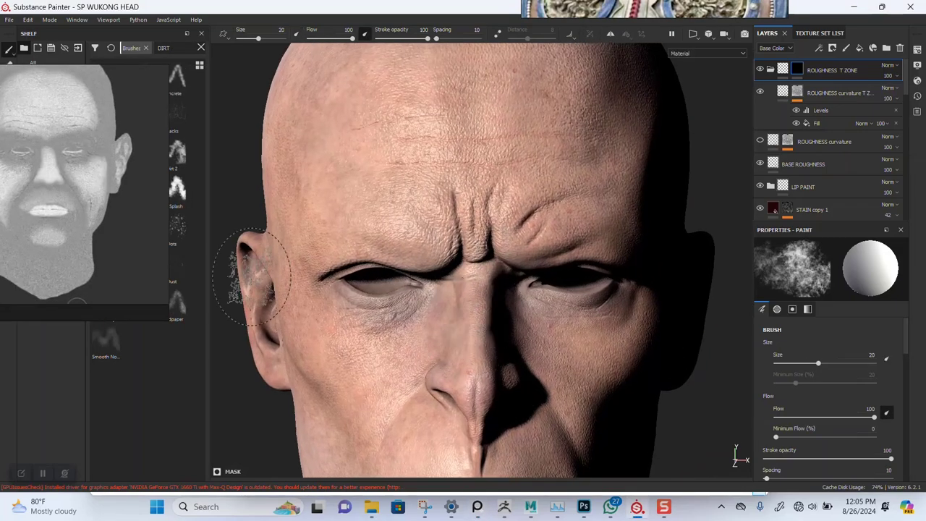
click(331, 217)
key(ctrl+z)
click(480, 241)
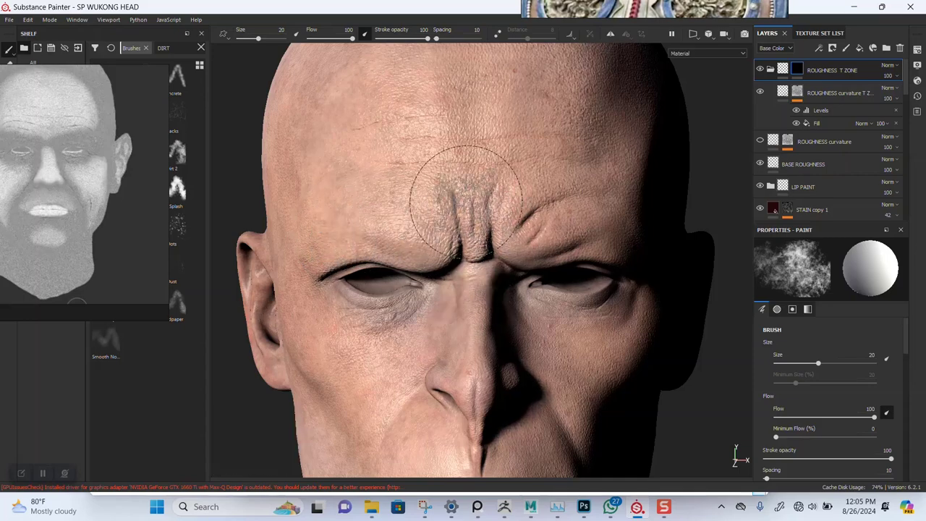
alt+right_drag(448, 197, 450, 149)
alt+middle_drag(450, 149, 457, 189)
alt+right_drag(471, 184, 477, 222)
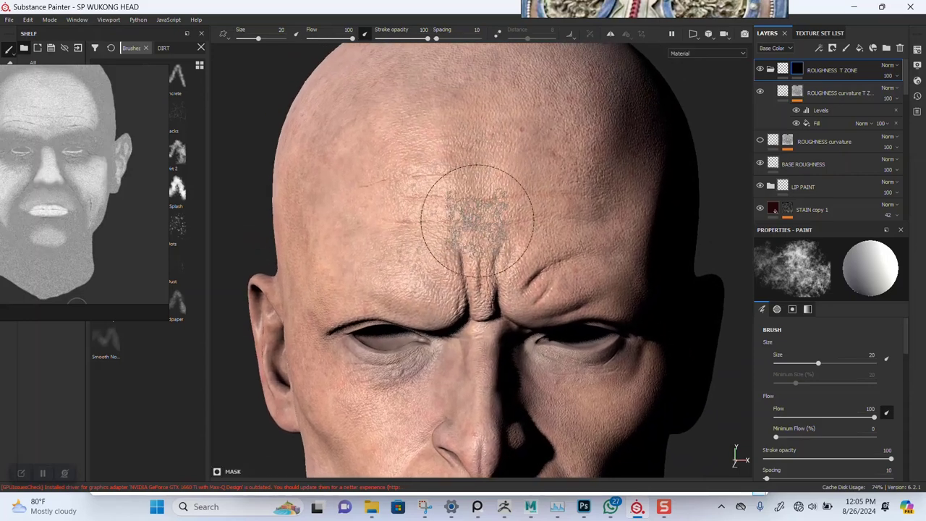
alt+drag(478, 221, 482, 230)
alt+right_drag(467, 203, 481, 246)
click(475, 182)
key(ctrl+z)
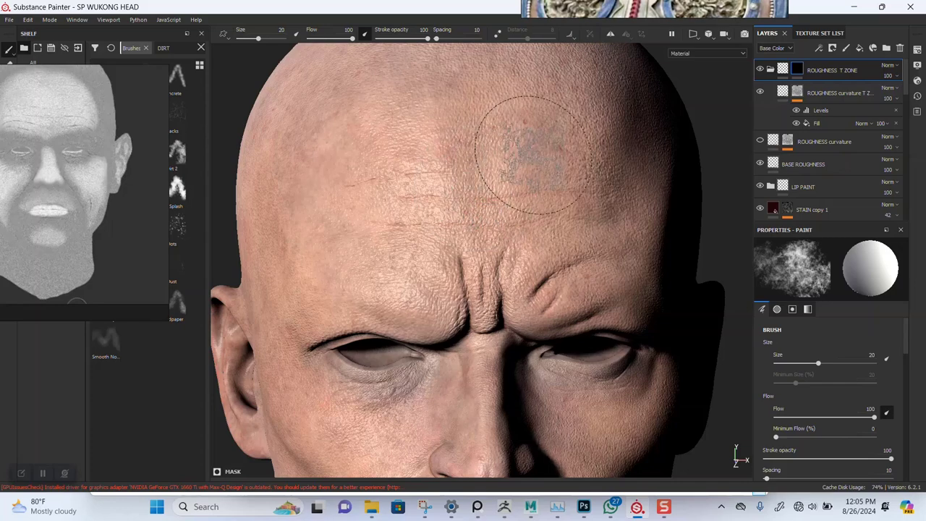
click(472, 120)
key(ctrl+z)
Paint the ROUGHNESS T ZONE mask across the forehead with the Dirt 1 brush at size 20, checking it in the Roughness channel.
click(469, 165)
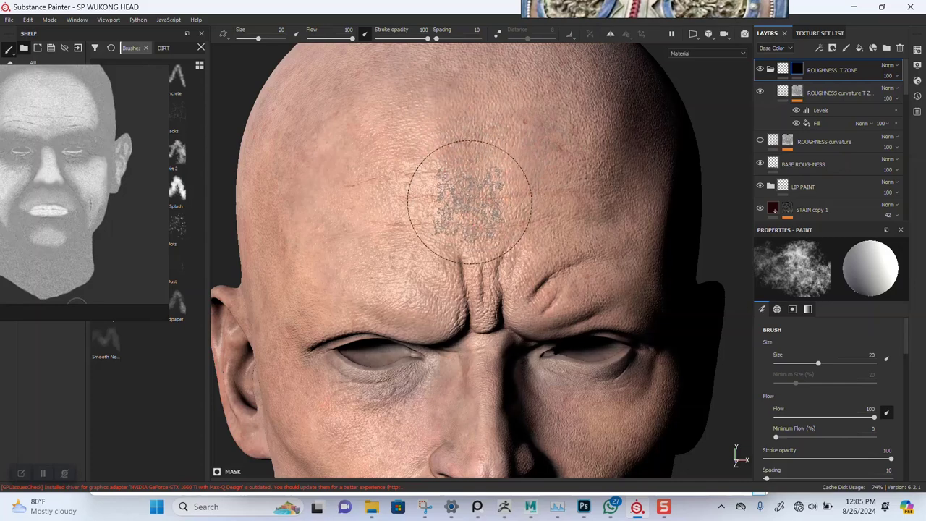
key(b)
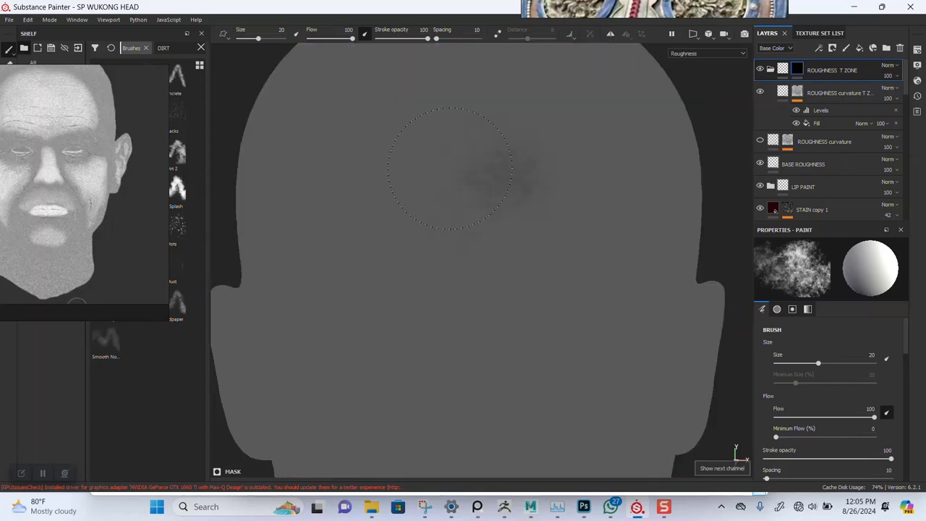
drag(407, 185, 441, 158)
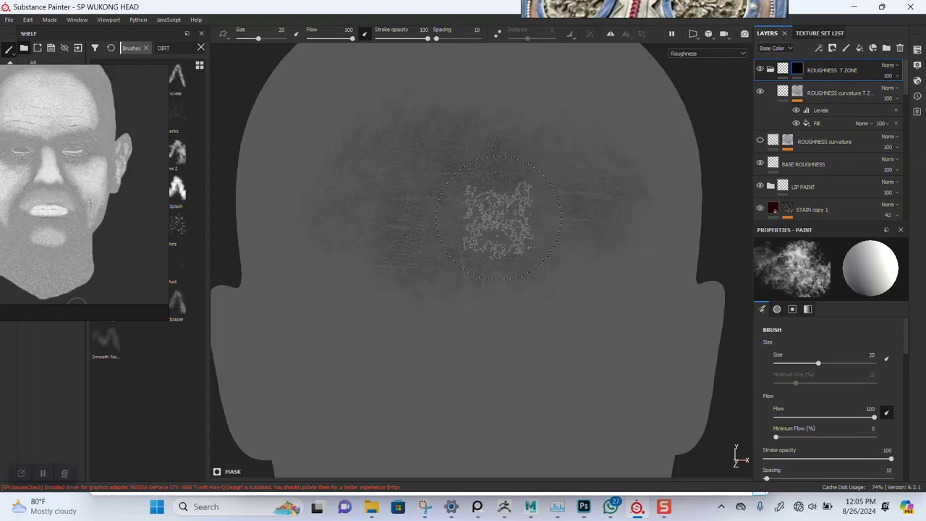
key(m)
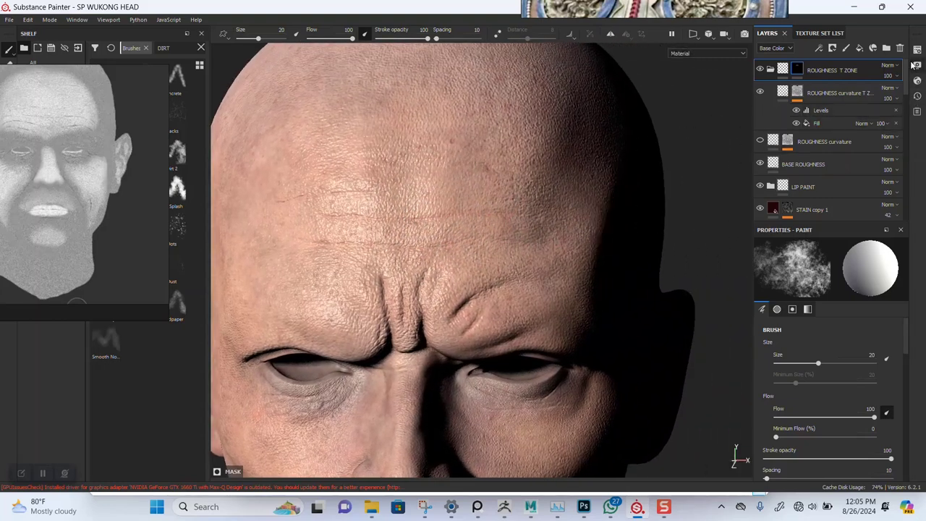
Turn off viewport shadows in the display's environment settings.
click(916, 65)
click(726, 255)
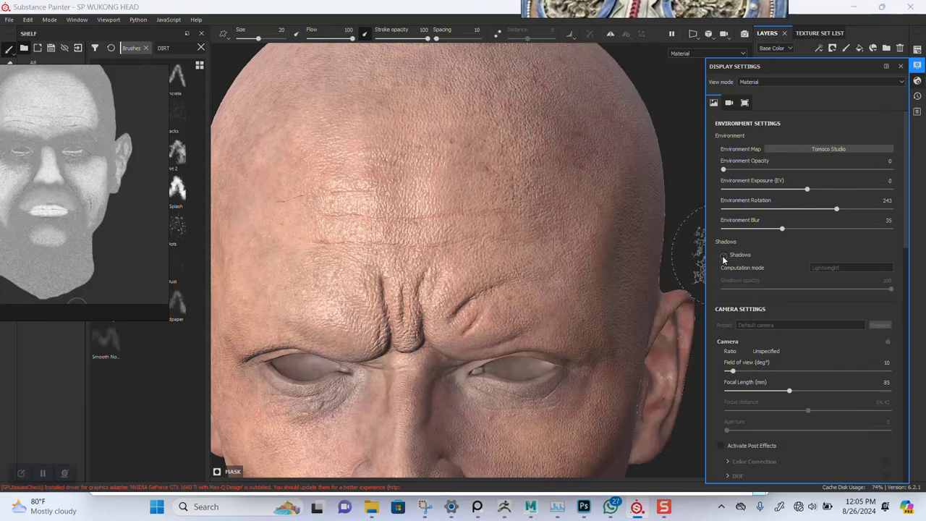
click(902, 67)
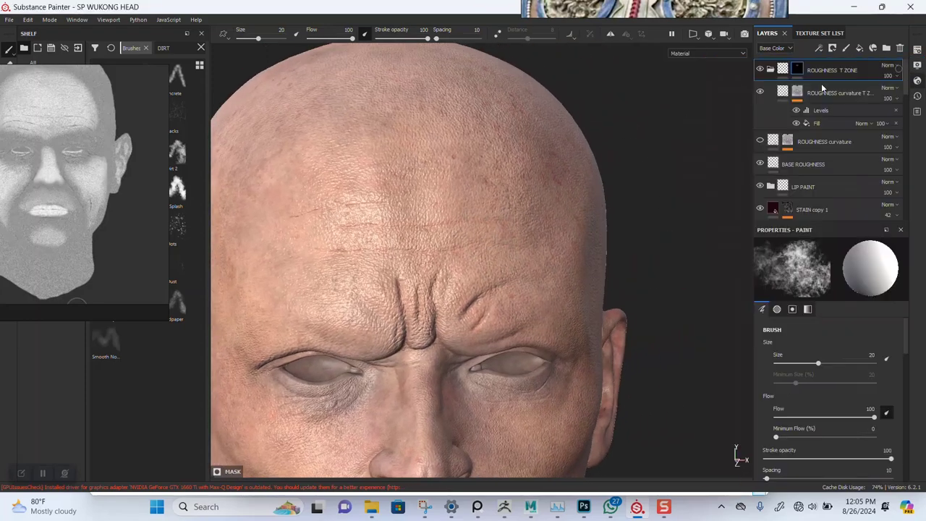
Examine the painted forehead from several angles and distances in Material view and in the Roughness channel.
alt+middle_drag(445, 259, 542, 182)
mouse_move(505, 206)
alt+mouse_down()
mouse_move(565, 282)
mouse_move(585, 152)
alt+mouse_up()
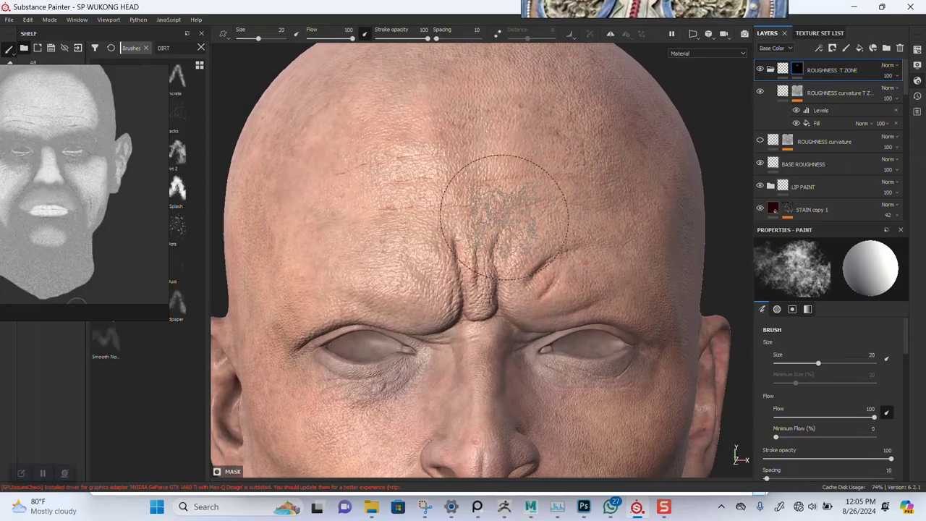
key(c)
scroll(500, 225, down, 3)
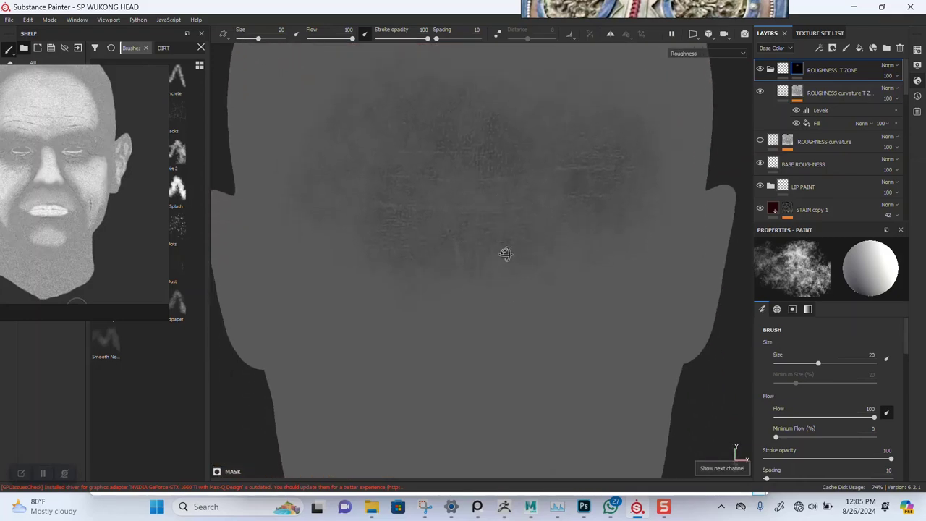
scroll(498, 232, down, 2)
alt+middle_drag(499, 251, 506, 157)
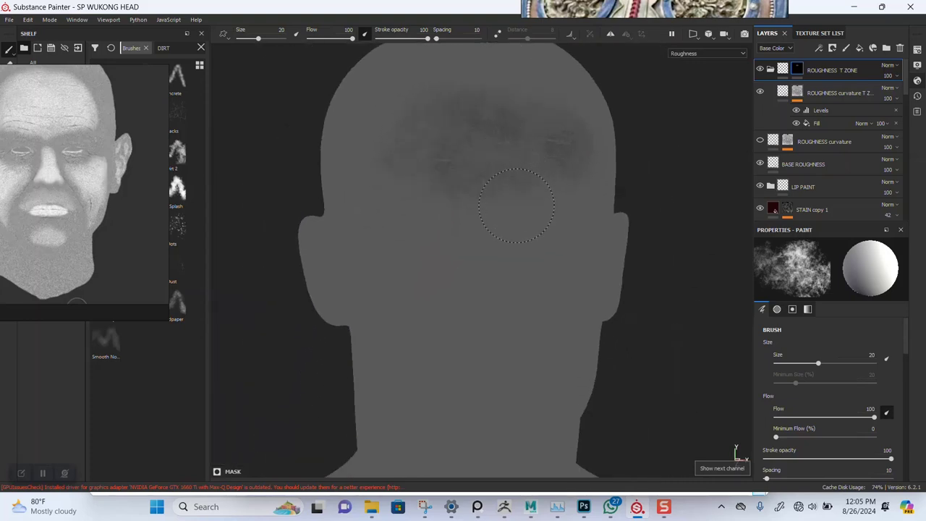
alt+right_drag(535, 155, 535, 240)
mouse_move(535, 241)
alt+mouse_down()
mouse_move(482, 217)
mouse_move(504, 273)
mouse_move(553, 155)
alt+mouse_up()
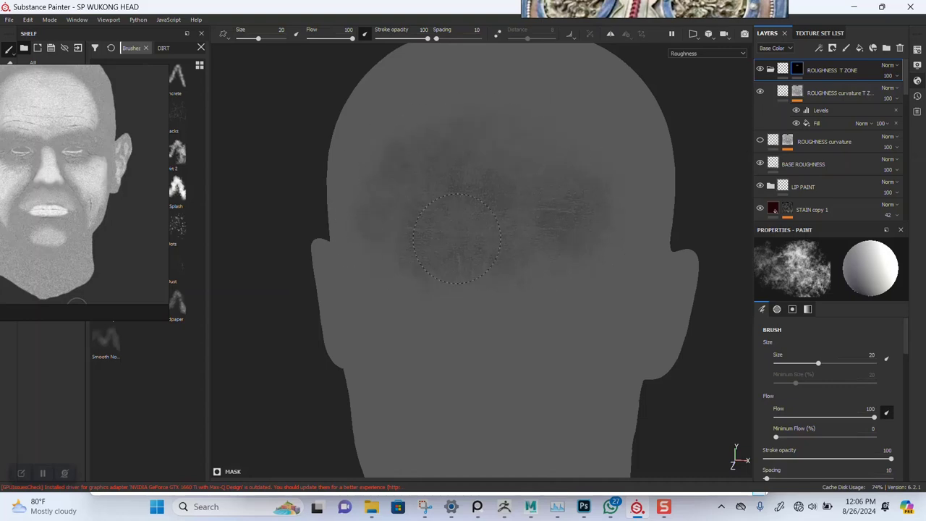
Paint the ROUGHNESS T ZONE mask over the nose bridge, tip and nostrils with the dirt brush at size 13.48, checking the Roughness channel.
mouse_move(480, 131)
alt+mouse_down()
mouse_move(528, 221)
mouse_move(542, 157)
mouse_move(505, 319)
alt+mouse_up()
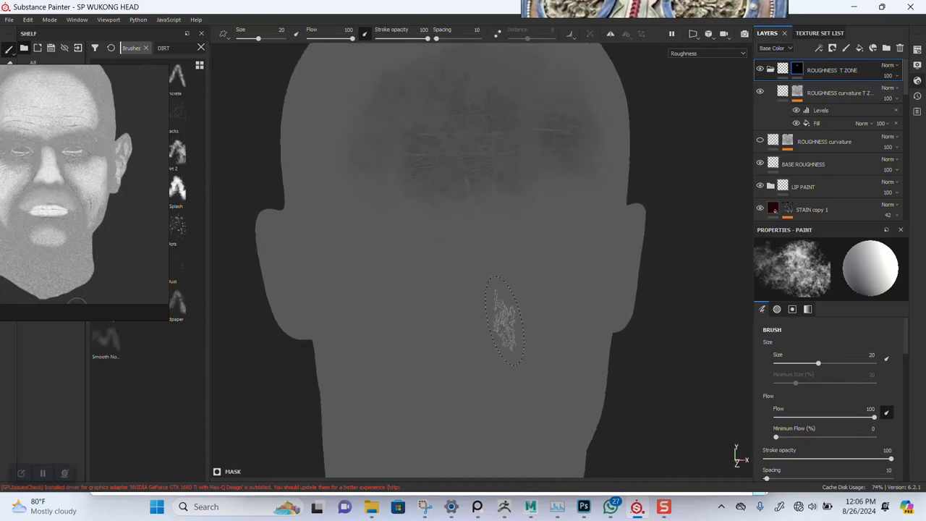
key(m)
scroll(499, 295, up, 8)
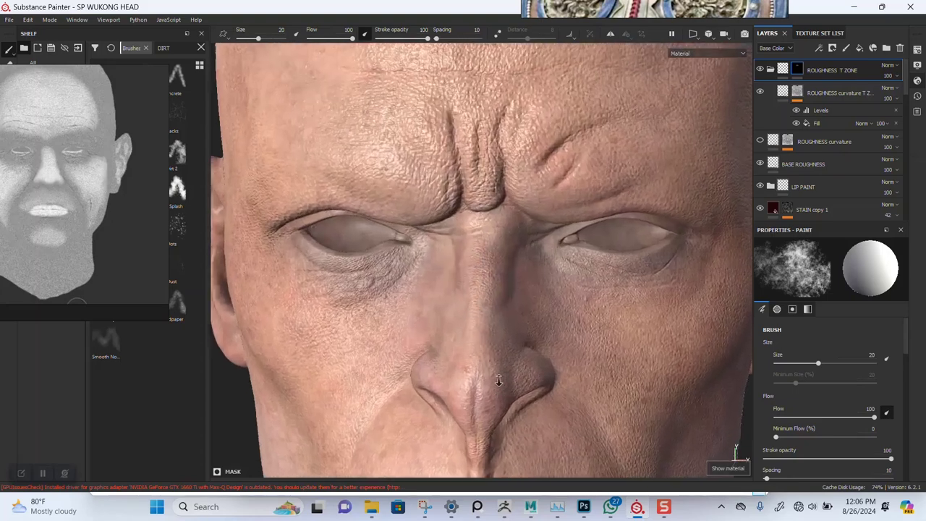
ctrl+right_drag(490, 300, 474, 296)
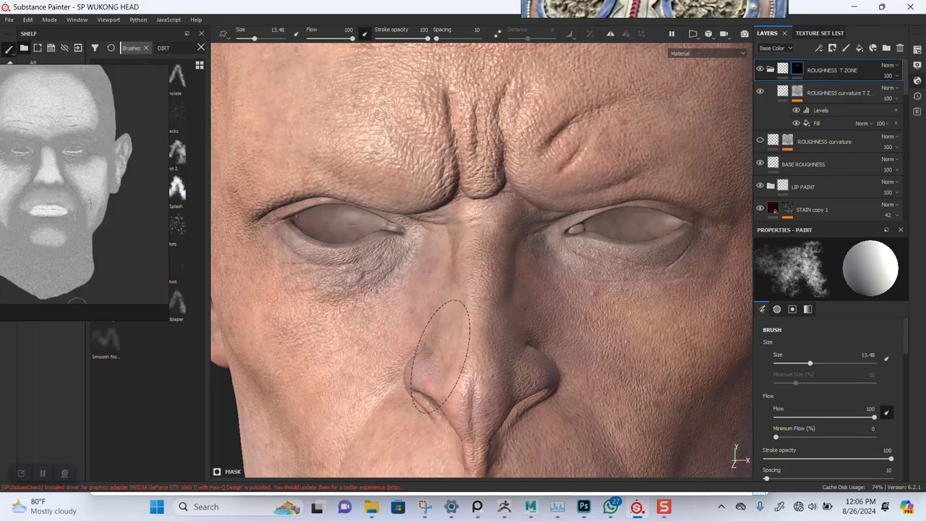
alt+drag(549, 370, 468, 315)
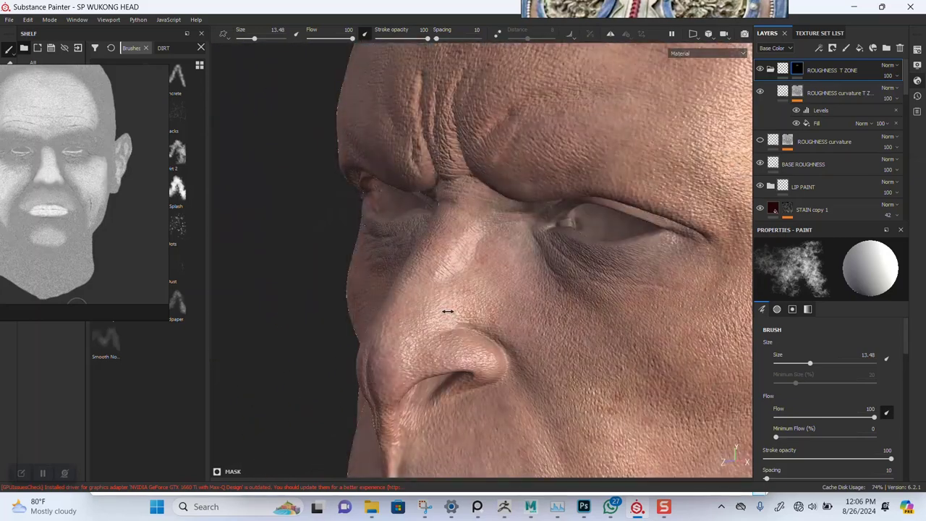
alt+drag(467, 243, 579, 289)
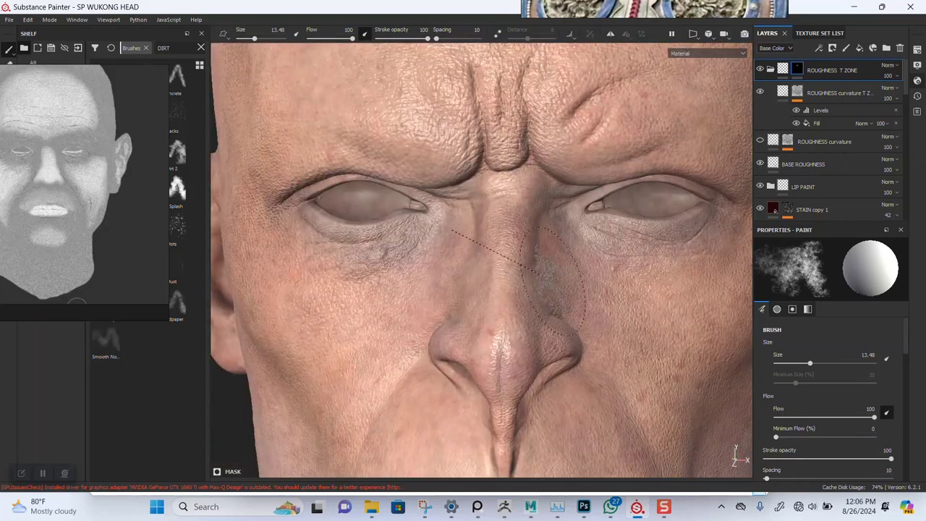
key(c)
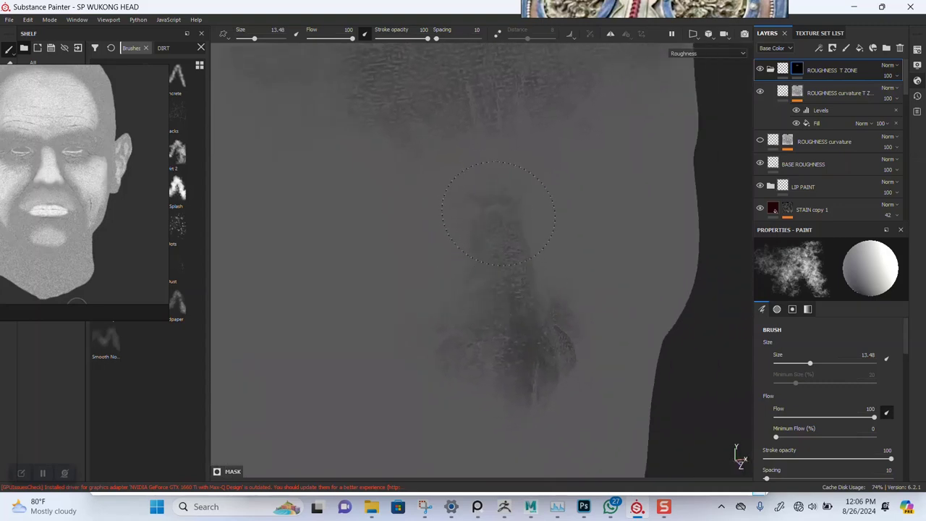
mouse_move(538, 325)
alt+mouse_down()
mouse_move(529, 235)
mouse_move(532, 325)
mouse_move(524, 275)
mouse_move(517, 341)
mouse_move(539, 283)
mouse_move(538, 314)
mouse_move(513, 331)
alt+mouse_up()
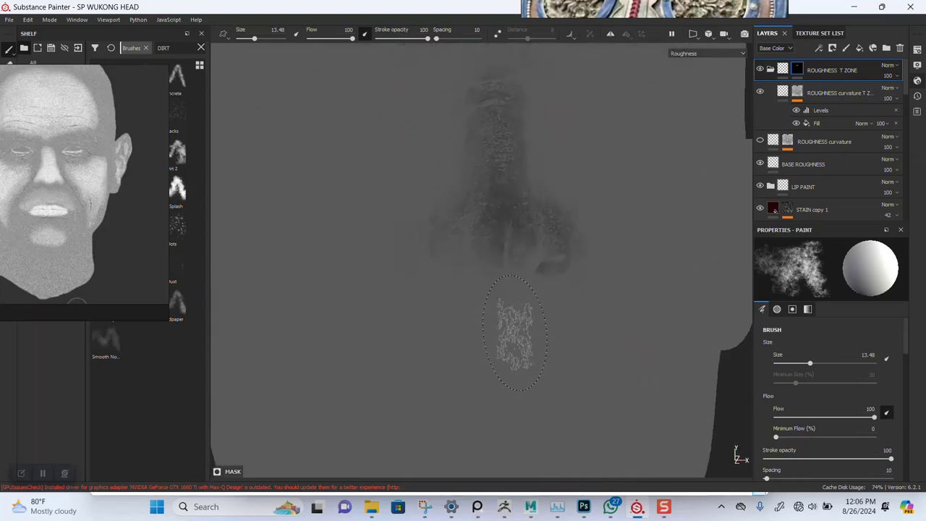
Paint the mask softly over the upper lip area below the nose at brush size 10.7, flow 64 and stroke opacity 54.
key(m)
ctrl+right_drag(508, 341, 487, 340)
drag(426, 38, 336, 38)
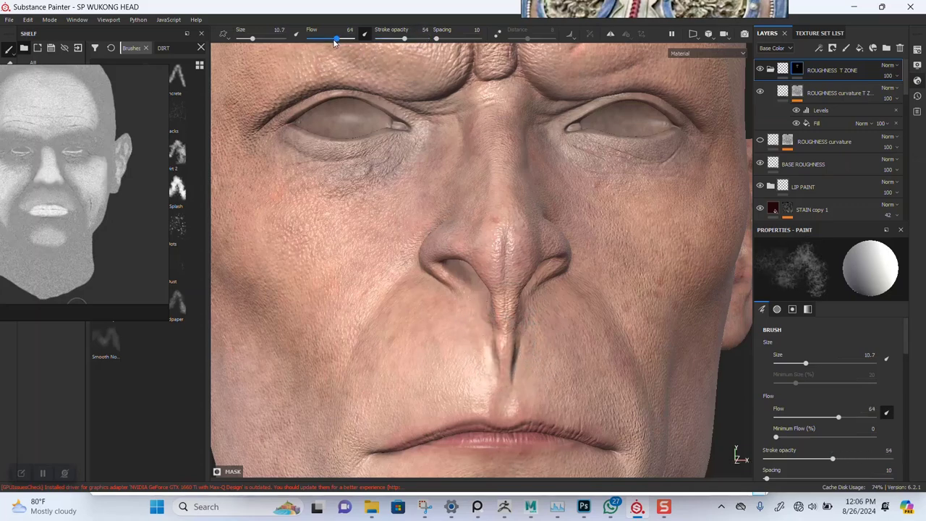
mouse_move(429, 217)
alt+middle_down()
mouse_move(461, 206)
mouse_move(440, 196)
alt+middle_up()
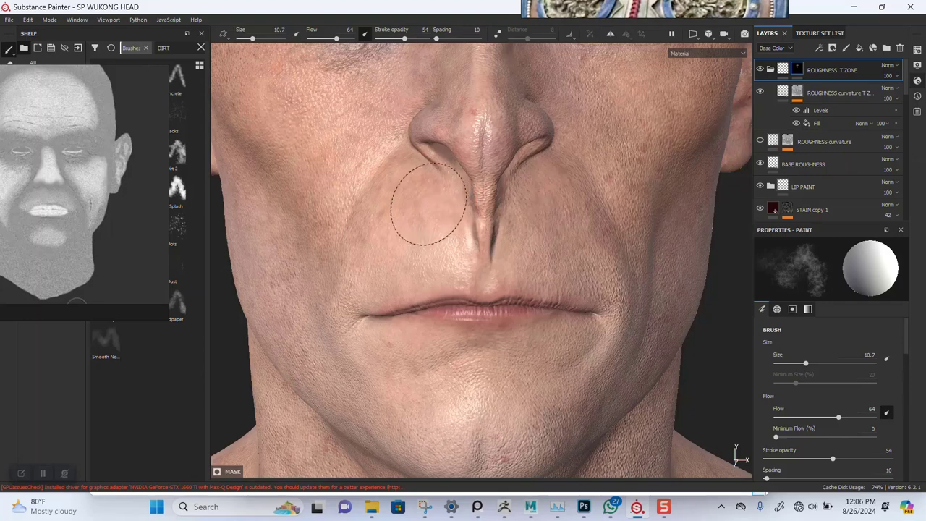
mouse_move(456, 249)
mouse_down()
mouse_move(438, 275)
mouse_move(492, 202)
mouse_move(487, 236)
mouse_up()
key(c)
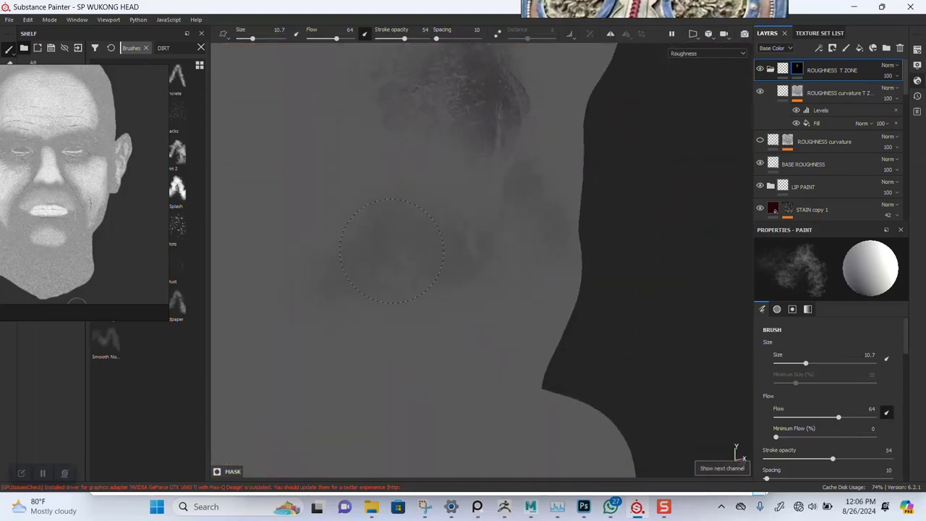
alt+drag(391, 251, 333, 254)
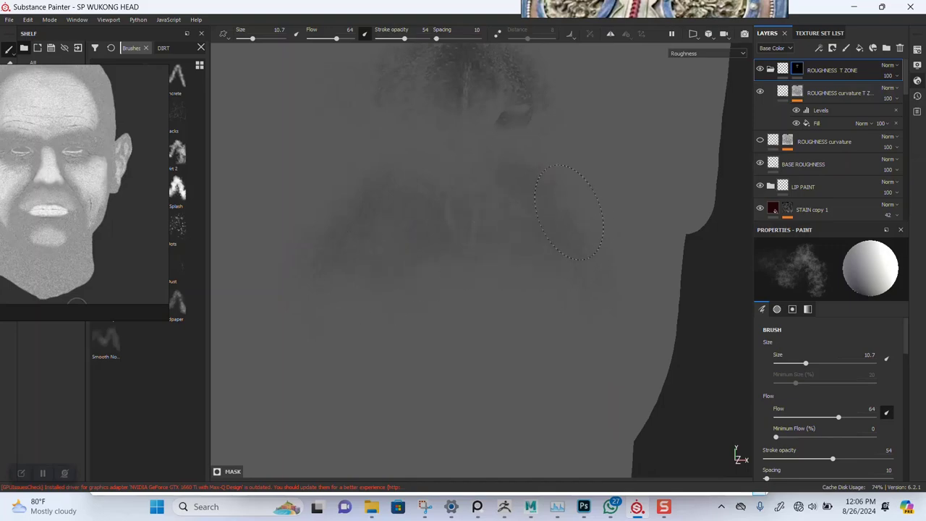
Paint the mask along the upper and lower lips at brush size 2.15, flow 94 and stroke opacity 79 in Material view.
key(m)
alt+right_drag(523, 254, 505, 369)
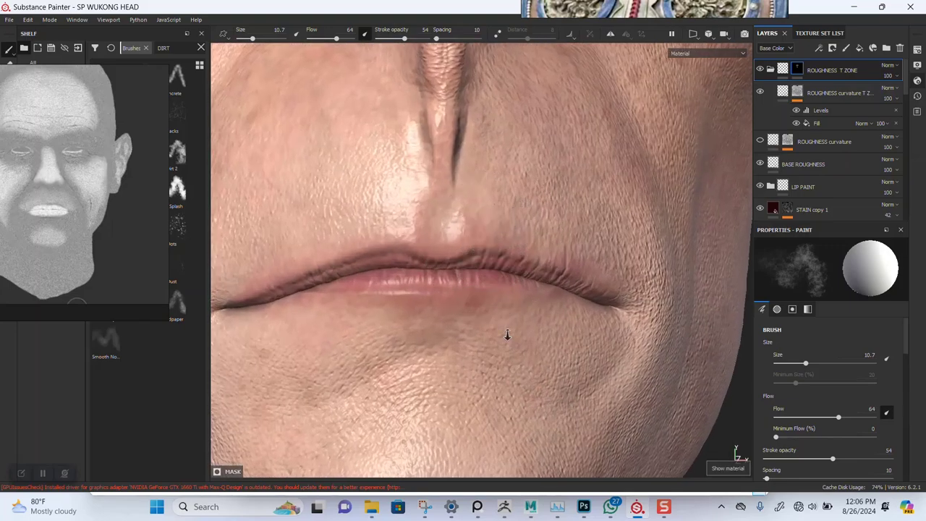
mouse_move(492, 295)
ctrl+right_down()
mouse_move(456, 295)
mouse_move(493, 293)
ctrl+right_up()
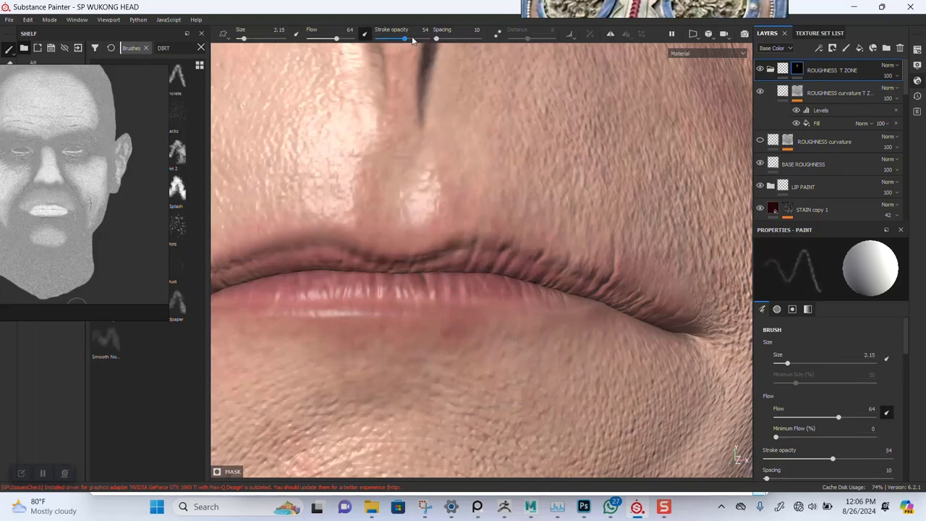
drag(337, 38, 350, 38)
alt+drag(459, 262, 467, 310)
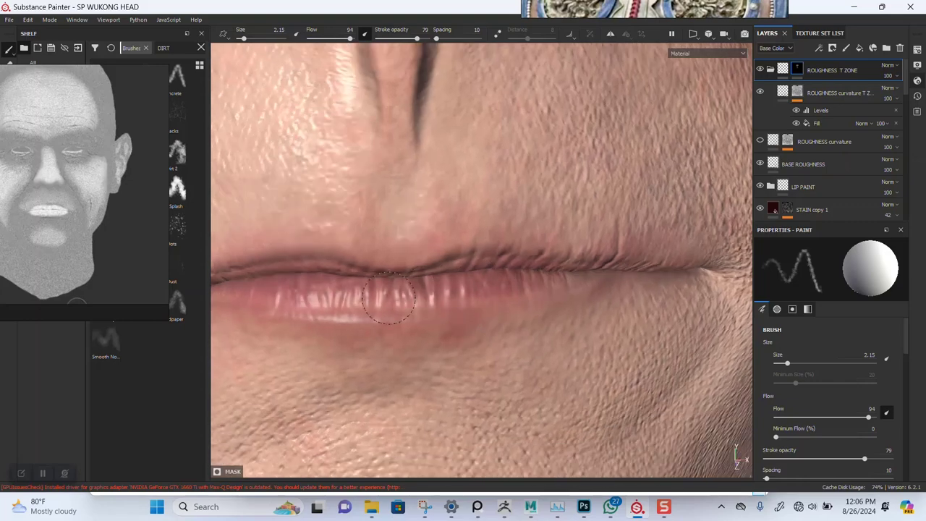
mouse_move(346, 303)
alt+mouse_down()
mouse_move(477, 223)
mouse_move(424, 232)
mouse_move(506, 273)
mouse_move(620, 212)
mouse_move(450, 251)
mouse_move(359, 250)
alt+mouse_up()
alt+drag(509, 257, 602, 287)
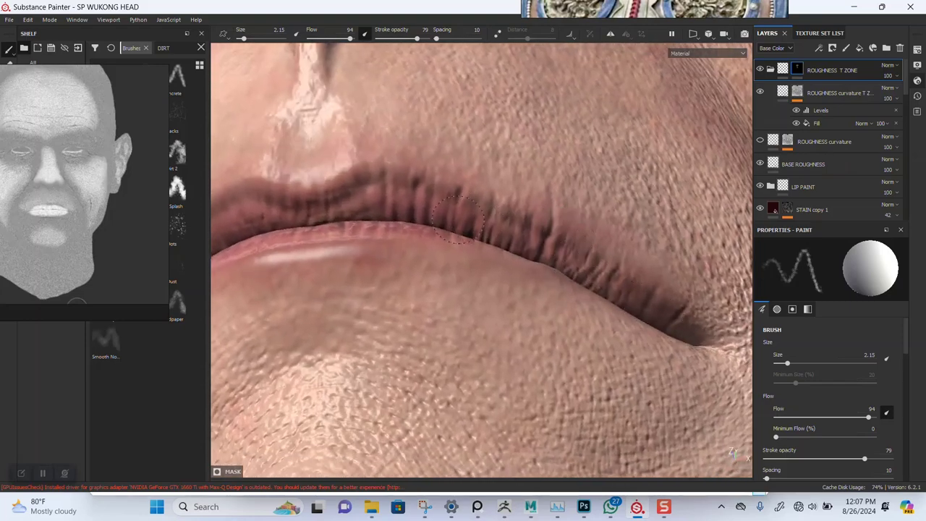
mouse_move(448, 178)
alt+mouse_down()
mouse_move(499, 239)
mouse_move(467, 190)
alt+mouse_up()
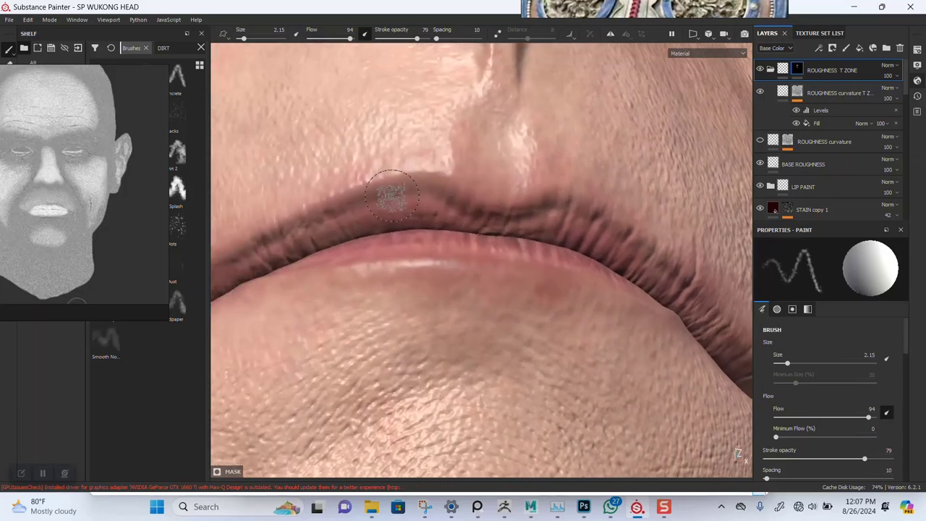
mouse_move(393, 193)
alt+mouse_down()
mouse_move(558, 209)
mouse_move(521, 206)
alt+mouse_up()
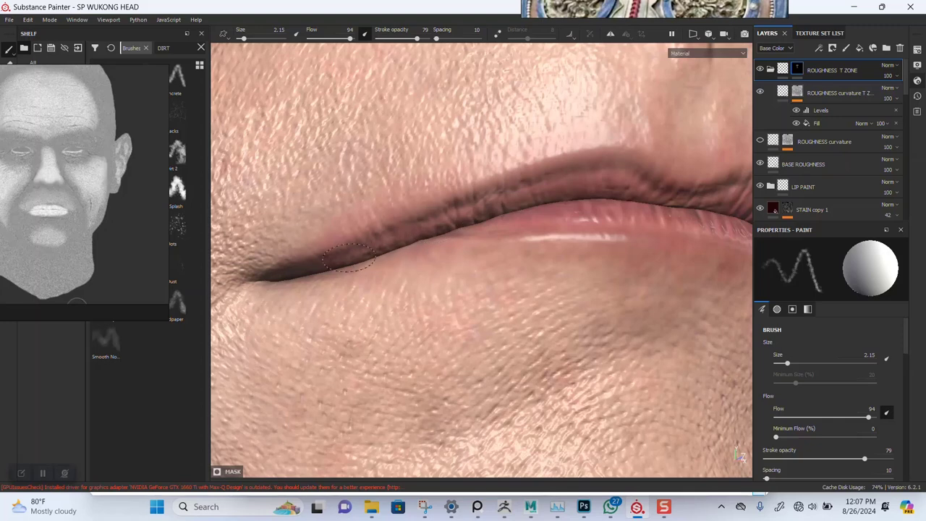
Fill in the remaining lip areas, including the lower lip and mouth corners, on the mask in the Roughness channel view.
key(c)
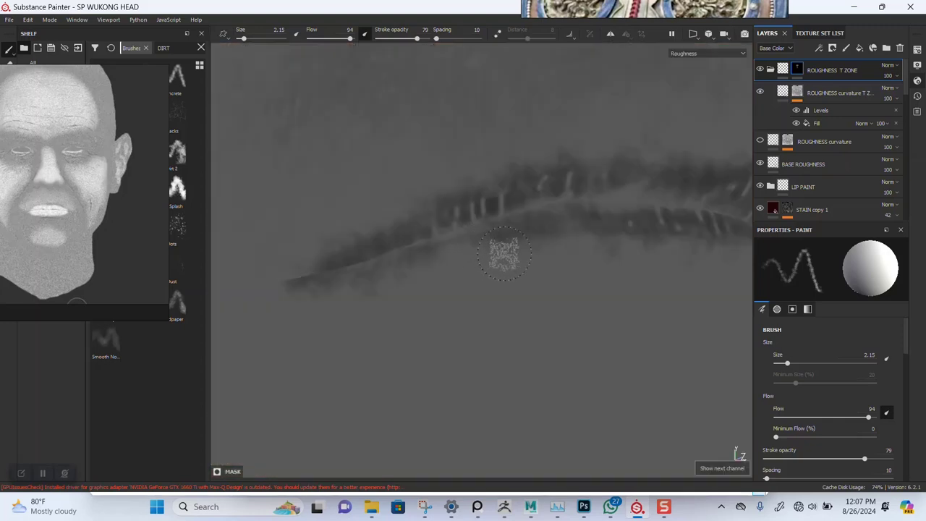
alt+drag(502, 252, 523, 255)
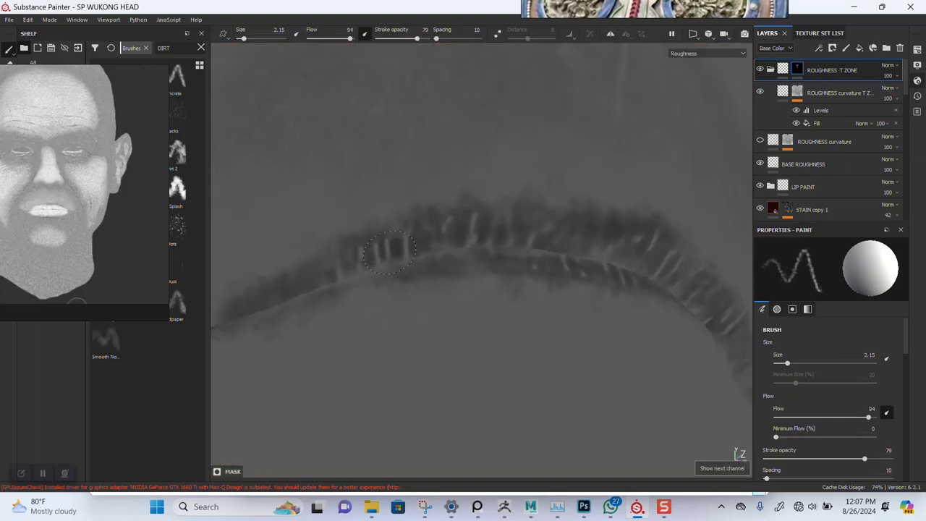
mouse_move(314, 268)
alt+mouse_down()
mouse_move(477, 258)
mouse_move(471, 244)
mouse_move(438, 275)
alt+mouse_up()
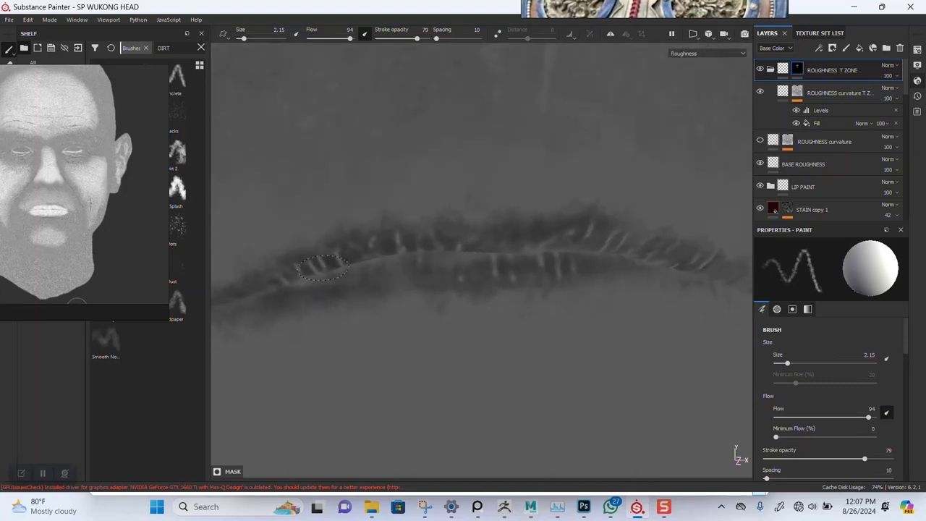
alt+drag(576, 248, 408, 262)
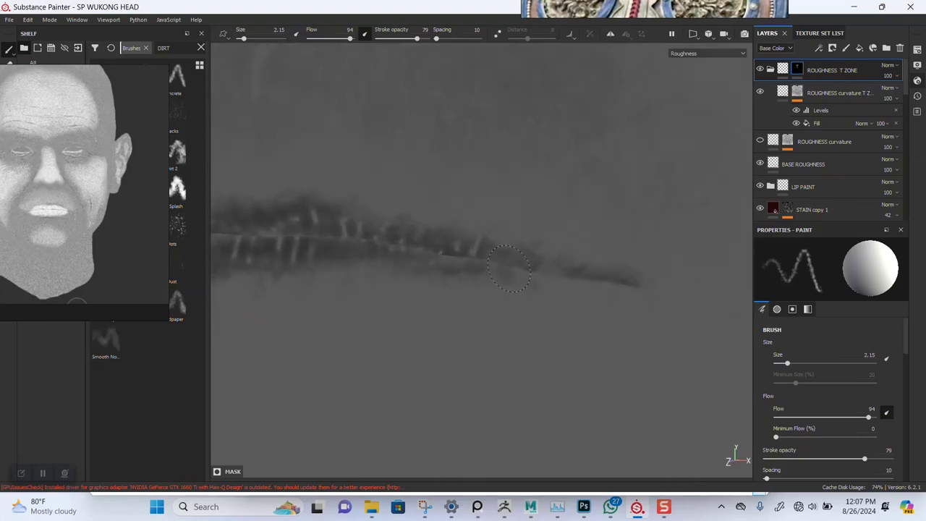
alt+drag(632, 277, 503, 281)
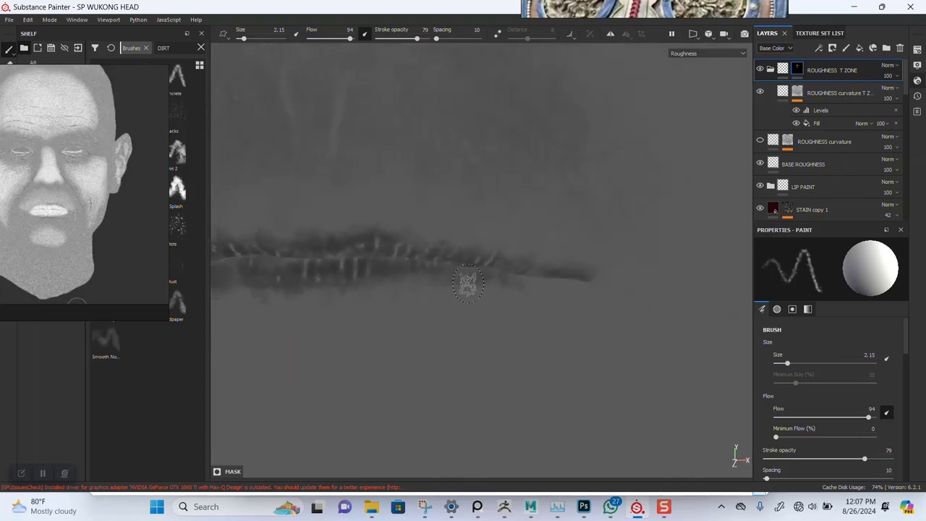
Paint the T-zone mask over the chin with the dirt brush at size 14.99, checking it in the Roughness channel.
key(m)
scroll(445, 299, down, 6)
alt+drag(445, 299, 413, 225)
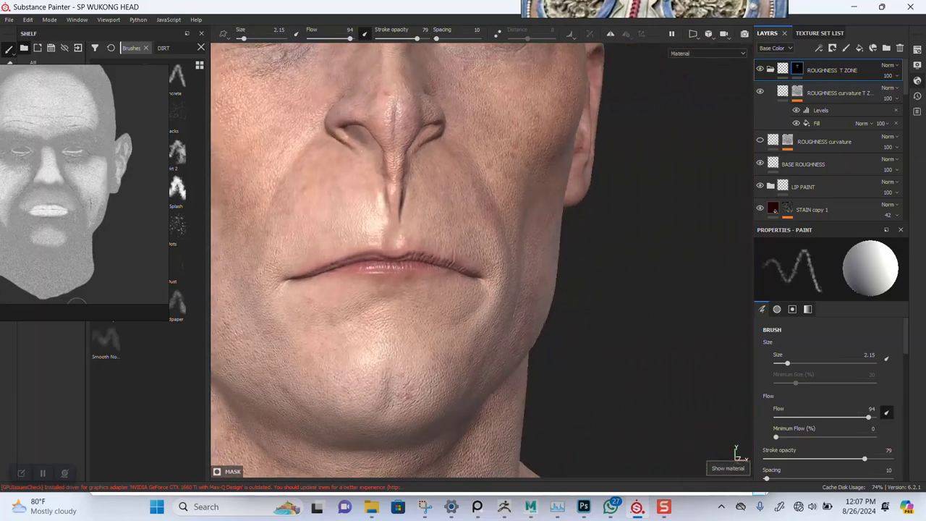
mouse_move(413, 225)
alt+middle_down()
mouse_move(456, 238)
mouse_move(490, 230)
alt+middle_up()
alt+drag(499, 261, 456, 265)
alt+right_drag(456, 265, 466, 345)
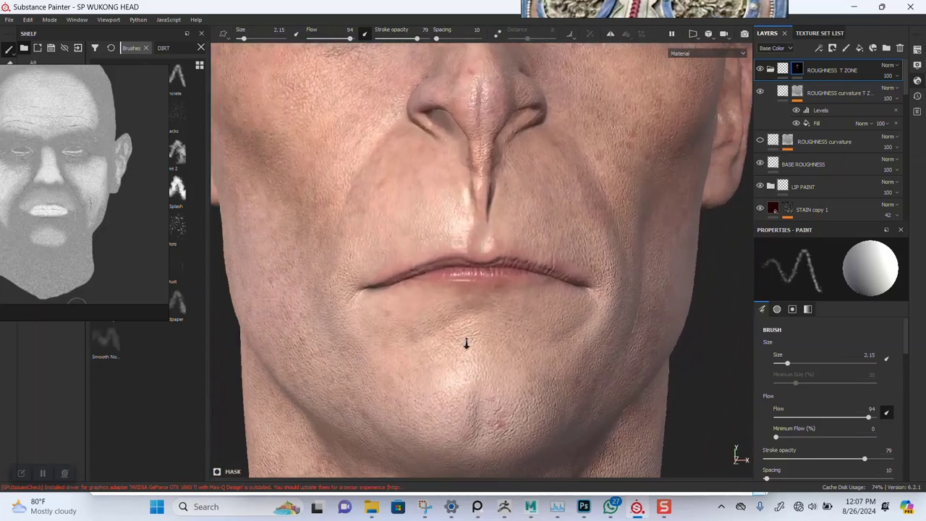
alt+middle_drag(472, 289, 477, 232)
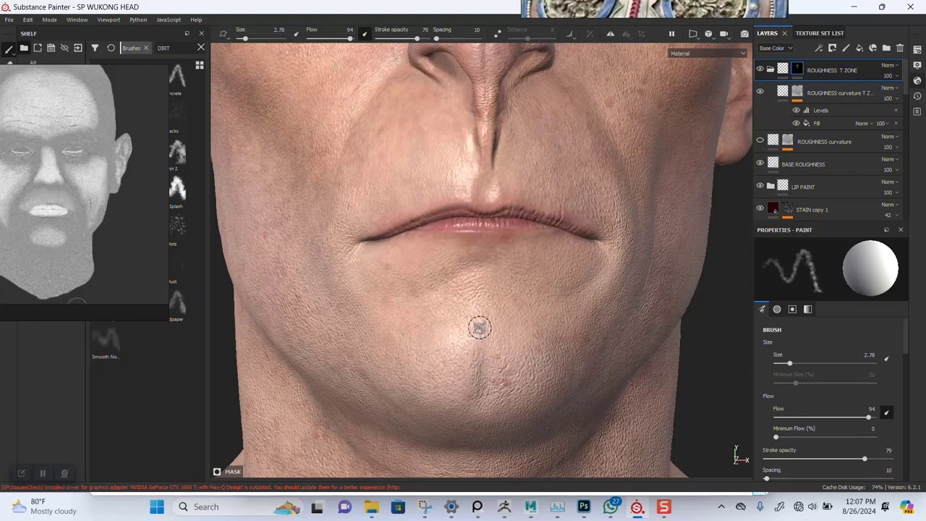
ctrl+right_drag(479, 328, 489, 343)
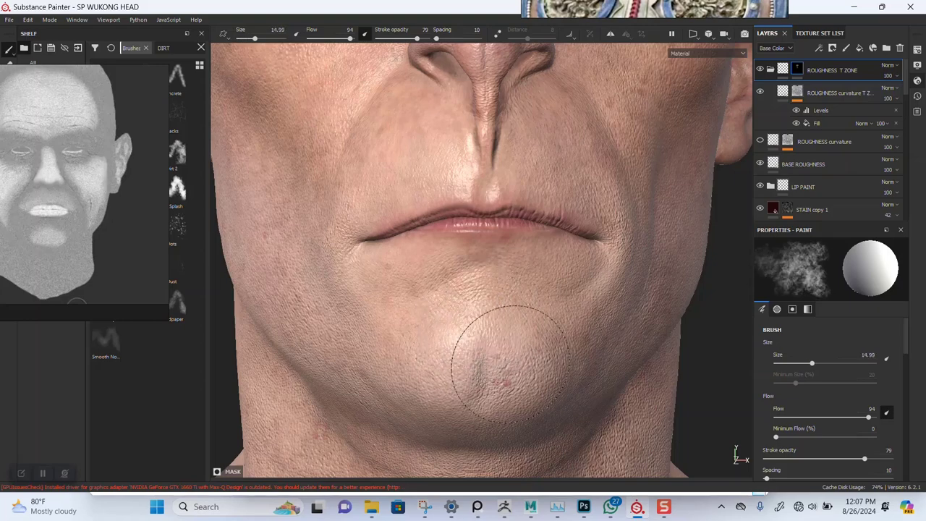
drag(471, 396, 470, 367)
key(c)
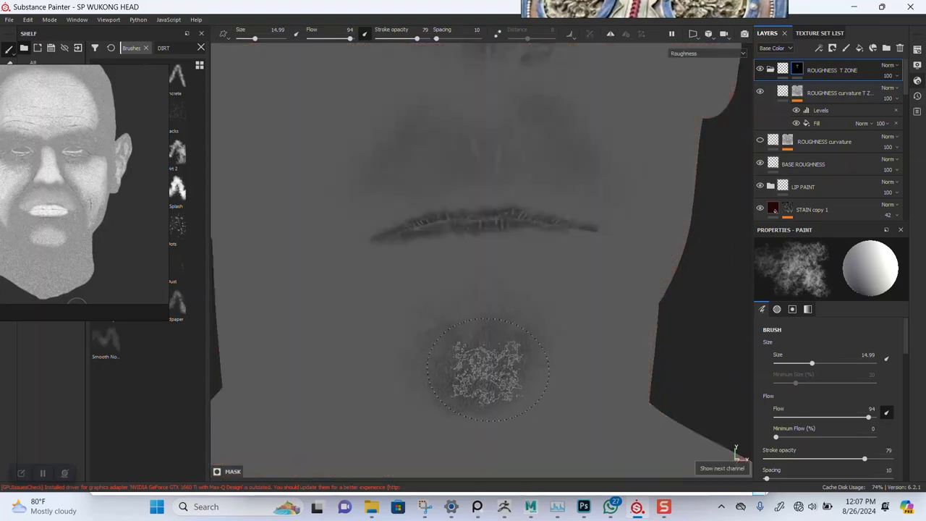
alt+drag(429, 322, 499, 306)
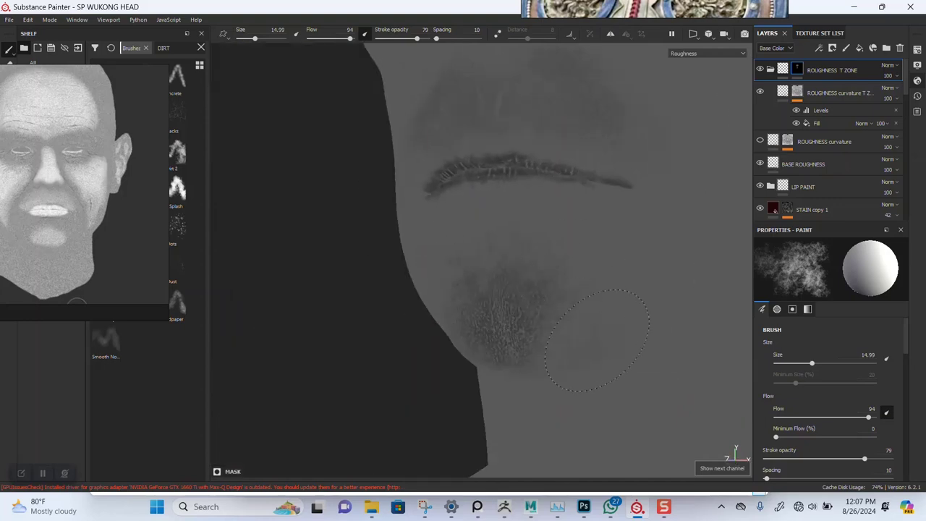
Turn on mirror symmetry across X and set the symmetry plane's X offset to 0.
mouse_move(492, 264)
alt+mouse_down()
mouse_move(634, 258)
mouse_move(509, 215)
mouse_move(517, 232)
mouse_move(537, 154)
mouse_move(516, 301)
mouse_move(500, 273)
mouse_move(501, 238)
alt+mouse_up()
scroll(503, 277, up, 3)
alt+middle_drag(500, 238, 523, 242)
mouse_move(527, 220)
alt+mouse_down()
mouse_move(496, 227)
mouse_move(527, 253)
mouse_move(558, 197)
alt+mouse_up()
click(612, 35)
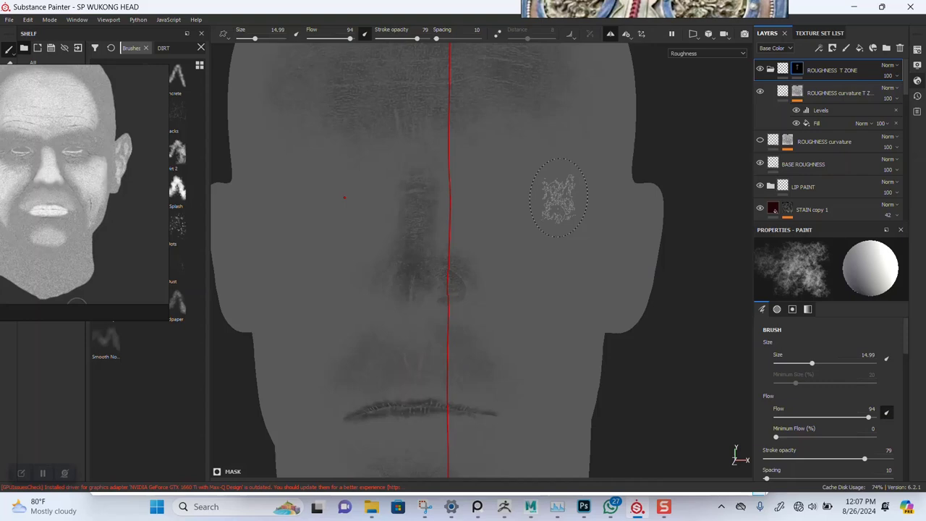
click(627, 35)
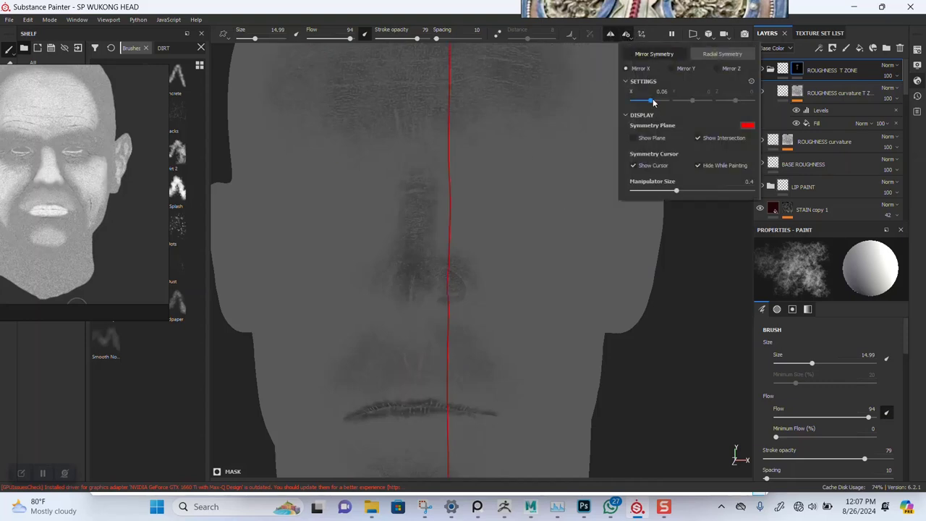
drag(651, 103, 649, 102)
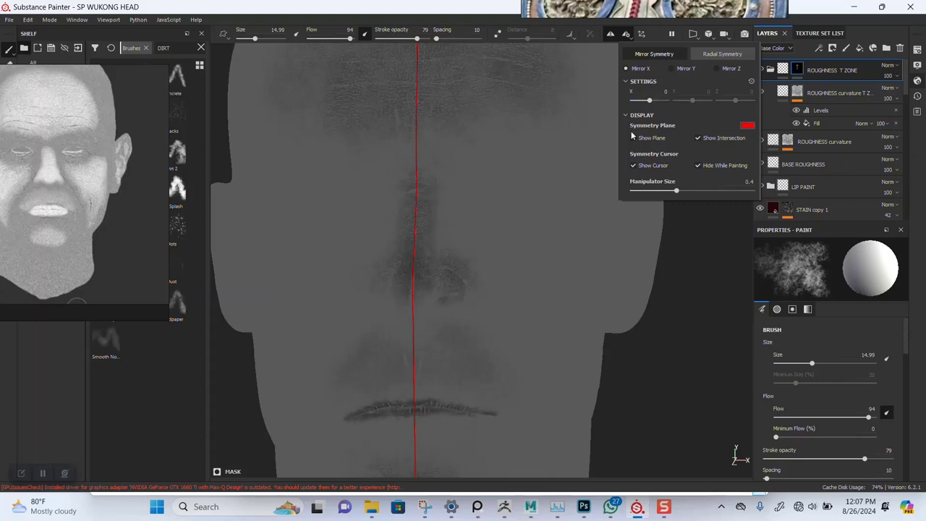
Paint the mask symmetrically over both cheeks with the dirt brush at size 20 in the Roughness channel view.
alt+drag(654, 307, 480, 280)
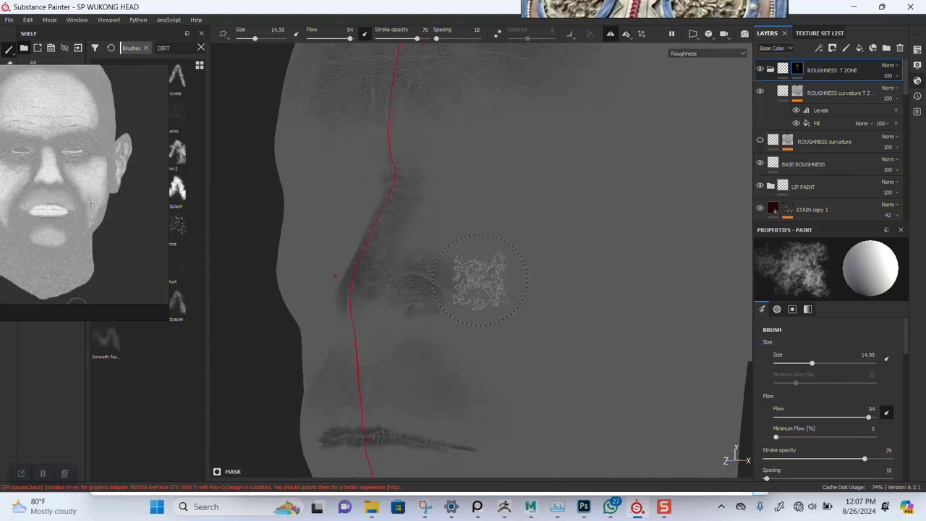
key(bracketright)
key(bracketright)
key(bracketright)
key(bracketright)
key(bracketright)
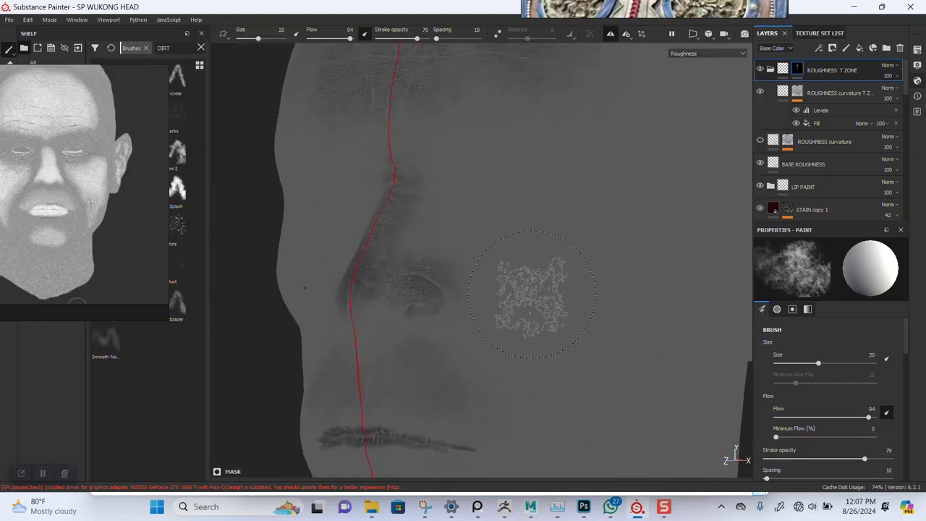
alt+drag(532, 295, 539, 255)
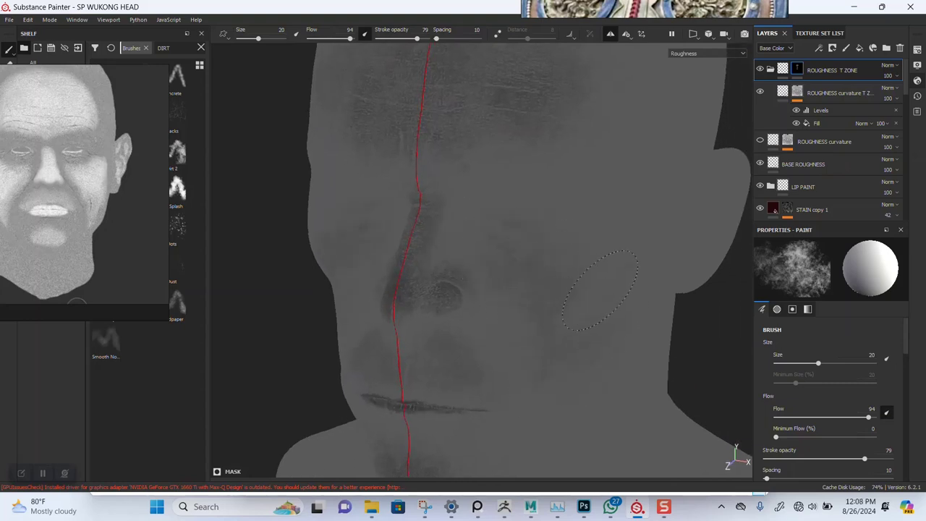
mouse_move(601, 289)
alt+mouse_down()
mouse_move(536, 222)
mouse_move(528, 239)
alt+mouse_up()
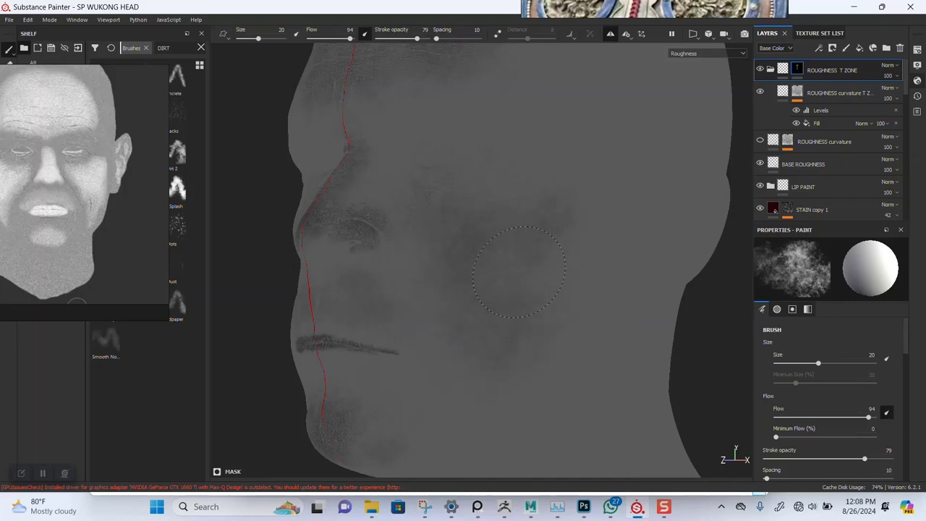
Inspect the painted cheek, nose and forehead shine in Material view from several angles while rotating the environment lighting.
key(m)
alt+drag(588, 276, 582, 242)
mouse_move(582, 243)
shift+right_down()
mouse_move(555, 241)
mouse_move(581, 242)
shift+right_up()
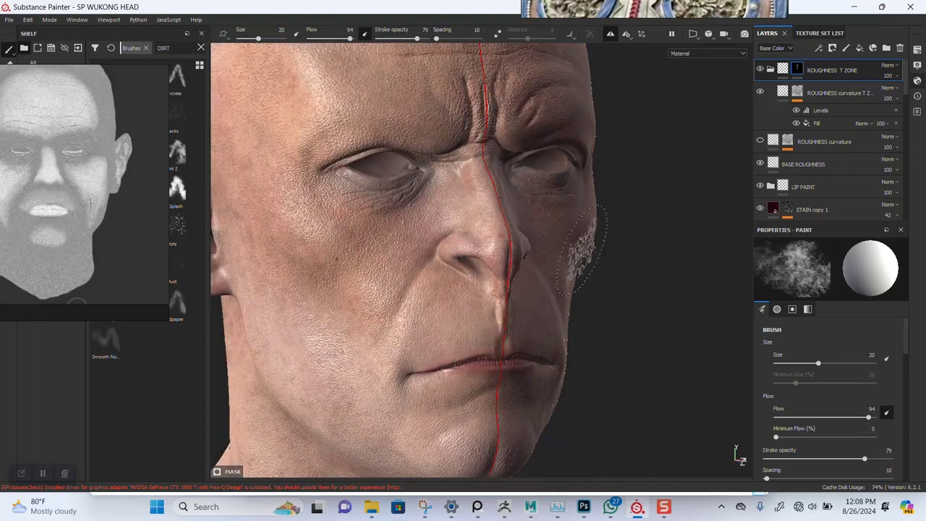
alt+drag(581, 243, 558, 242)
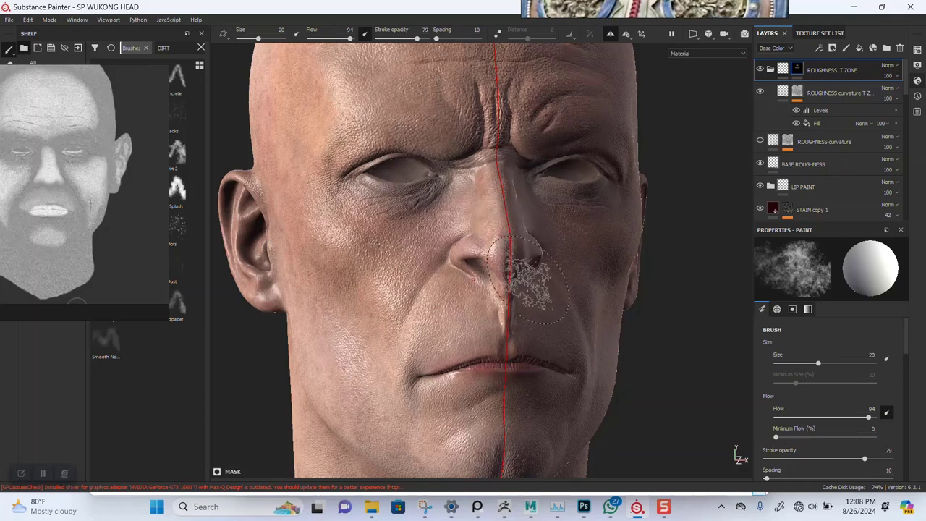
scroll(532, 281, down, 3)
alt+drag(551, 251, 525, 249)
alt+middle_drag(555, 226, 526, 227)
scroll(526, 227, up, 1)
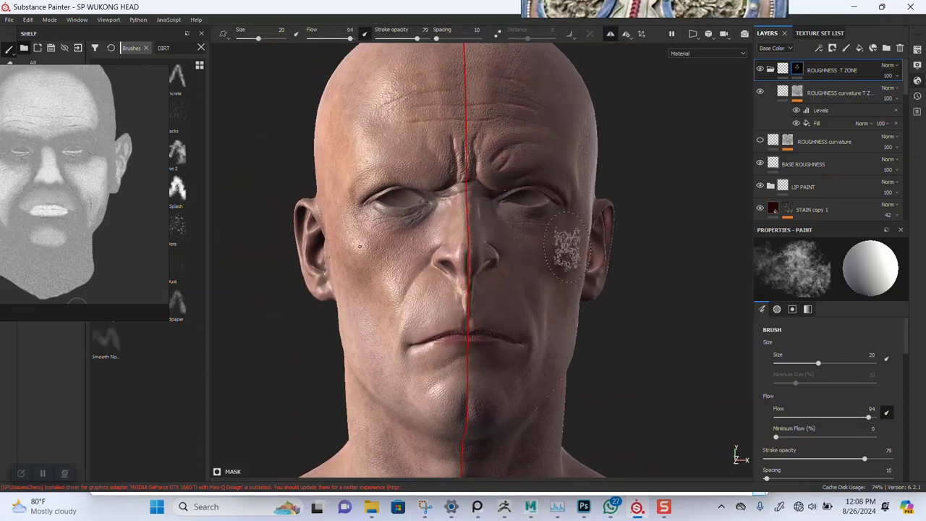
mouse_move(567, 246)
shift+right_down()
mouse_move(508, 242)
mouse_move(517, 238)
shift+right_up()
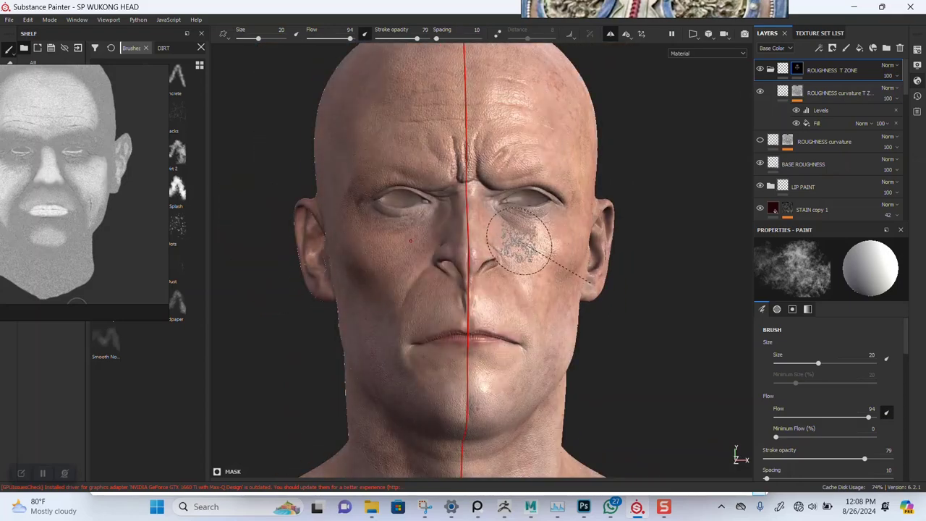
alt+right_drag(512, 272, 505, 332)
mouse_move(514, 295)
shift+right_down()
mouse_move(527, 294)
mouse_move(510, 283)
shift+right_up()
alt+middle_drag(502, 265, 519, 247)
mouse_move(519, 248)
alt+right_down()
mouse_move(529, 291)
mouse_move(524, 271)
alt+right_up()
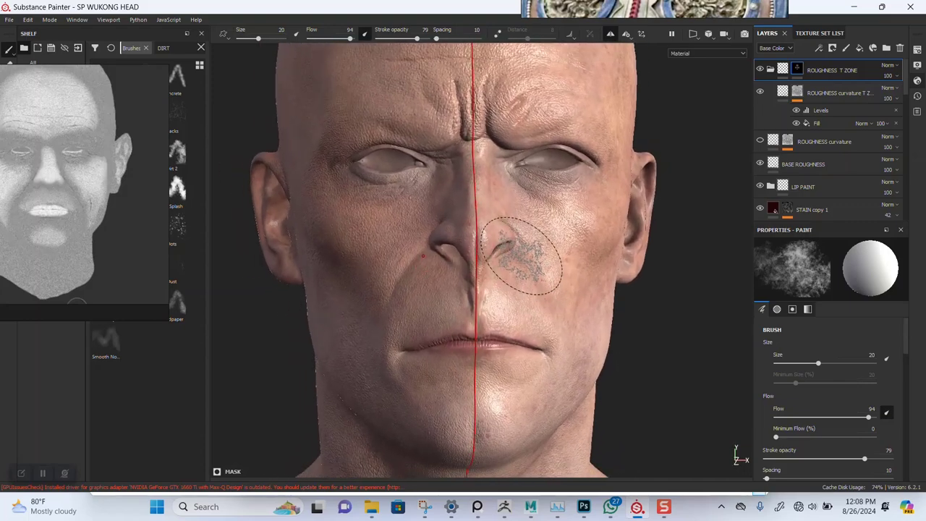
alt+right_drag(524, 229, 537, 265)
alt+drag(522, 245, 517, 283)
alt+right_drag(517, 283, 540, 304)
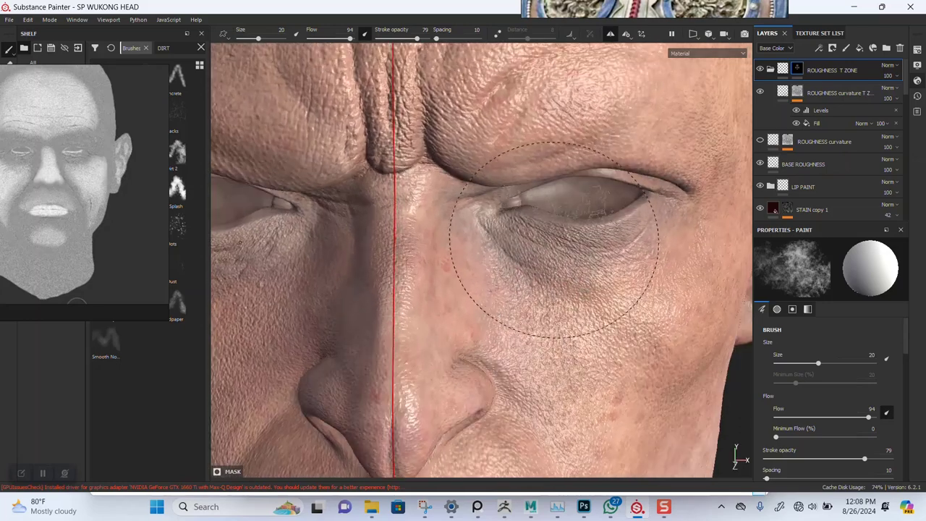
Paint the ROUGHNESS T ZONE mask along the lower eyelid rim with the brush at size 2.15, checking it in the Roughness channel.
alt+right_drag(556, 269, 570, 307)
mouse_move(606, 269)
ctrl+right_down()
mouse_move(549, 267)
mouse_move(604, 310)
ctrl+right_up()
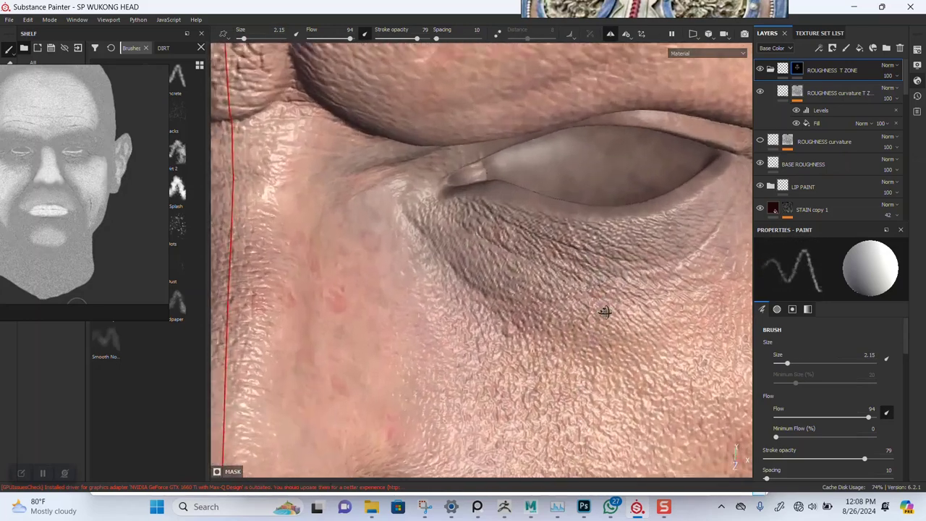
alt+drag(604, 311, 592, 335)
alt+right_drag(612, 304, 625, 350)
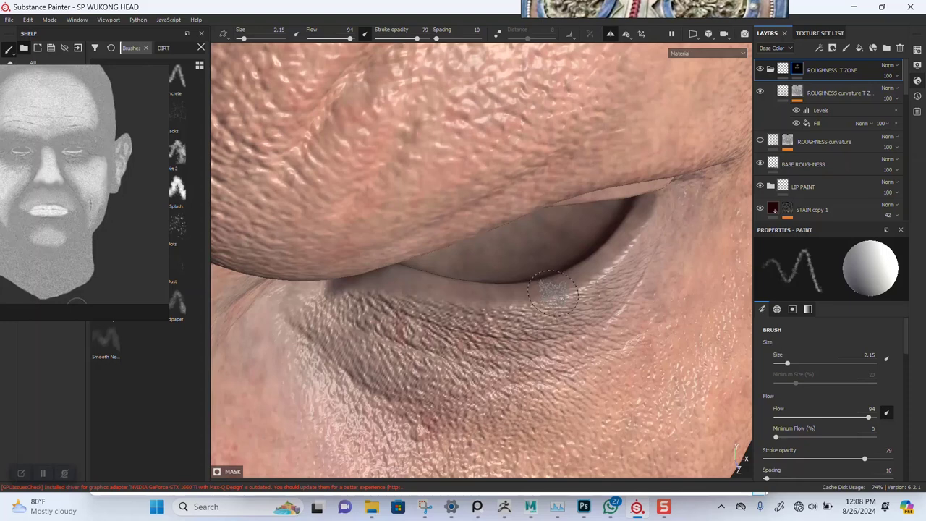
key(c)
alt+drag(595, 264, 639, 291)
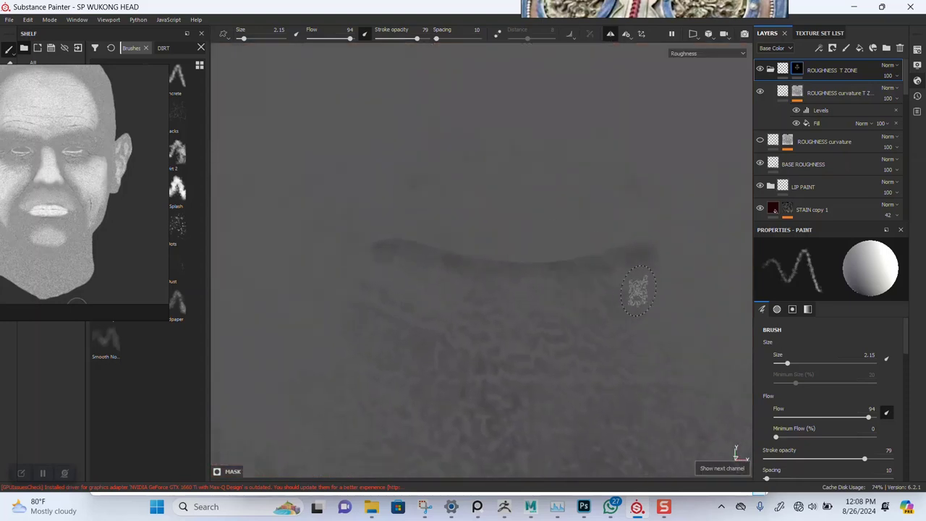
alt+right_drag(634, 281, 647, 276)
Paint the mask around the upper eyelid and its crease with the brush at size 3.49 in the Roughness channel view.
ctrl+right_drag(628, 309, 669, 289)
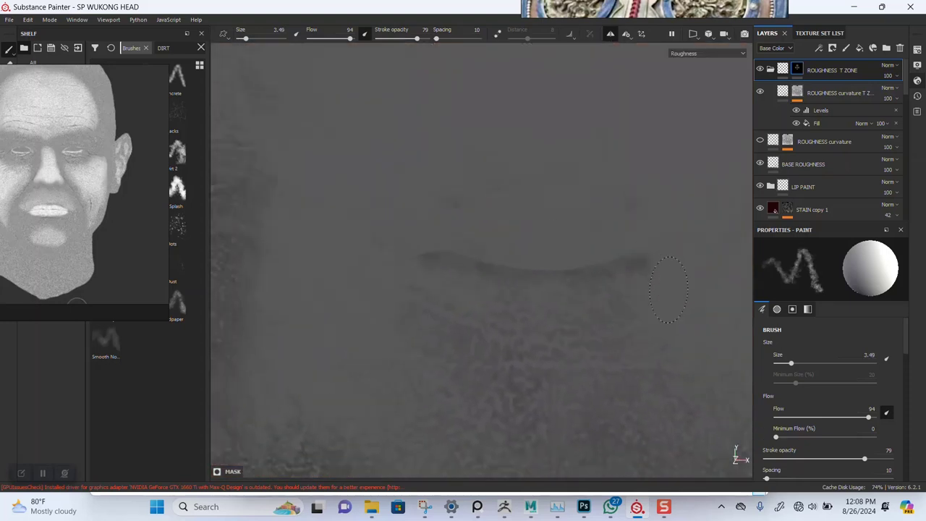
mouse_move(478, 351)
alt+mouse_down()
mouse_move(492, 258)
mouse_move(509, 239)
mouse_move(508, 265)
alt+mouse_up()
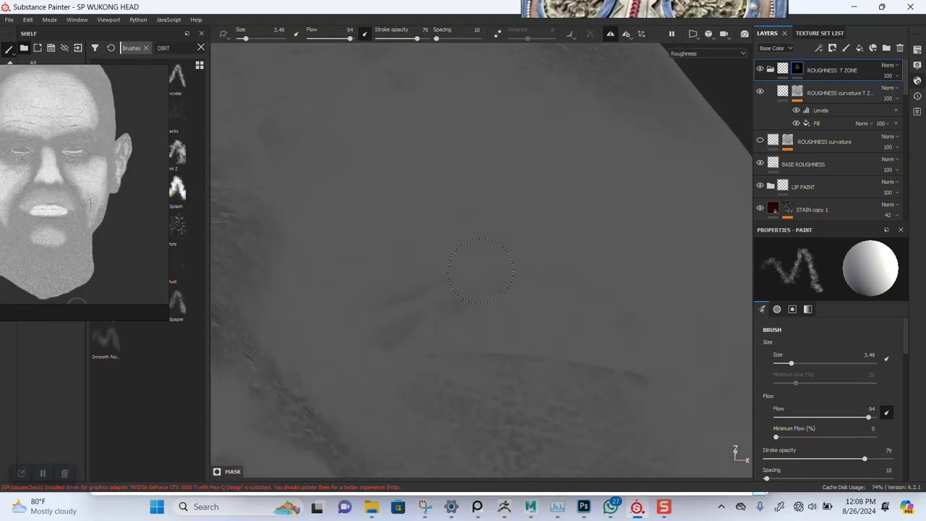
alt+right_drag(483, 270, 566, 159)
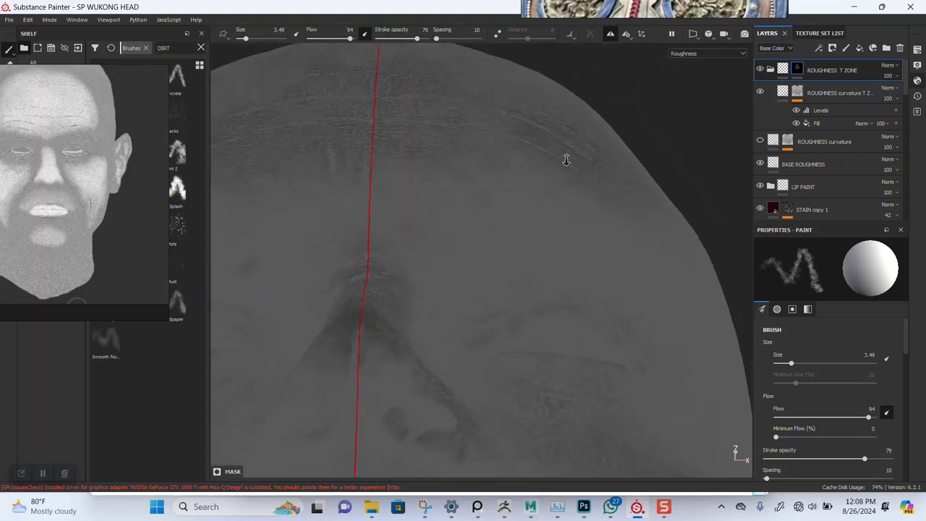
alt+drag(567, 159, 571, 166)
alt+middle_drag(571, 166, 556, 115)
Examine the eyelids, whole face and ear in Material view to judge the roughness.
key(m)
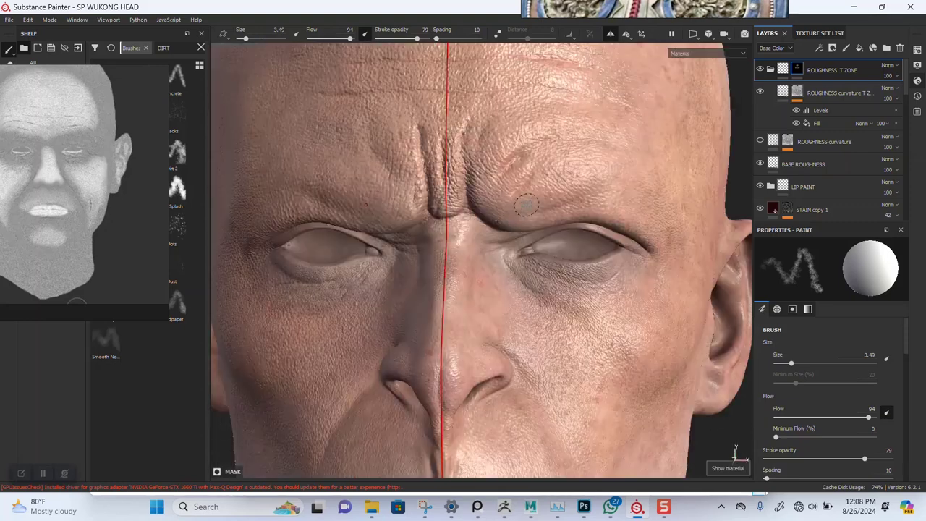
alt+right_drag(497, 328, 521, 62)
alt+drag(521, 61, 506, 64)
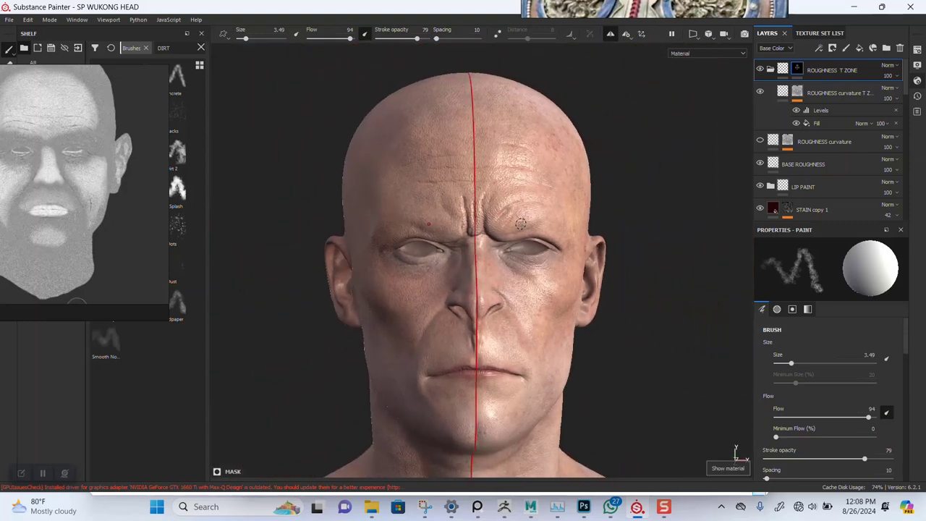
alt+right_drag(506, 64, 499, 145)
alt+drag(499, 145, 434, 152)
alt+middle_drag(627, 254, 525, 233)
alt+drag(525, 233, 474, 235)
alt+right_drag(474, 236, 500, 304)
alt+middle_drag(597, 275, 553, 250)
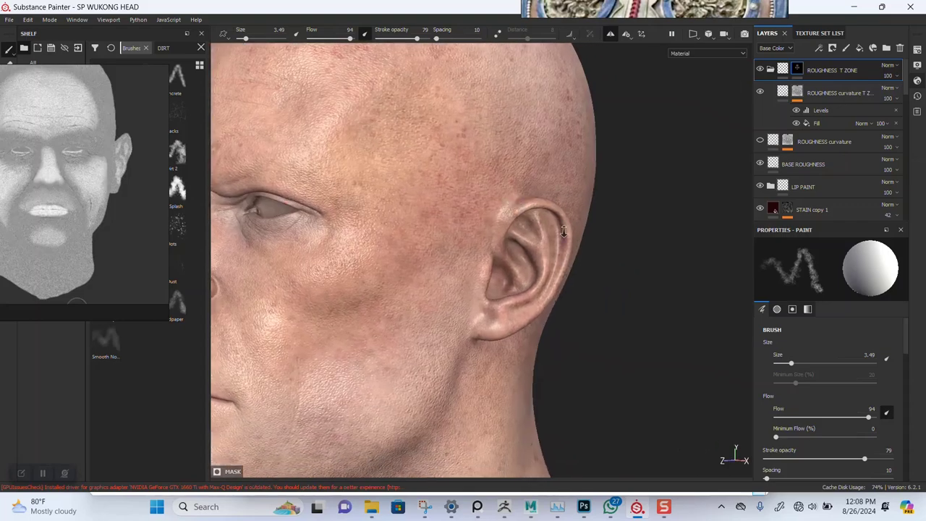
alt+right_drag(553, 250, 558, 393)
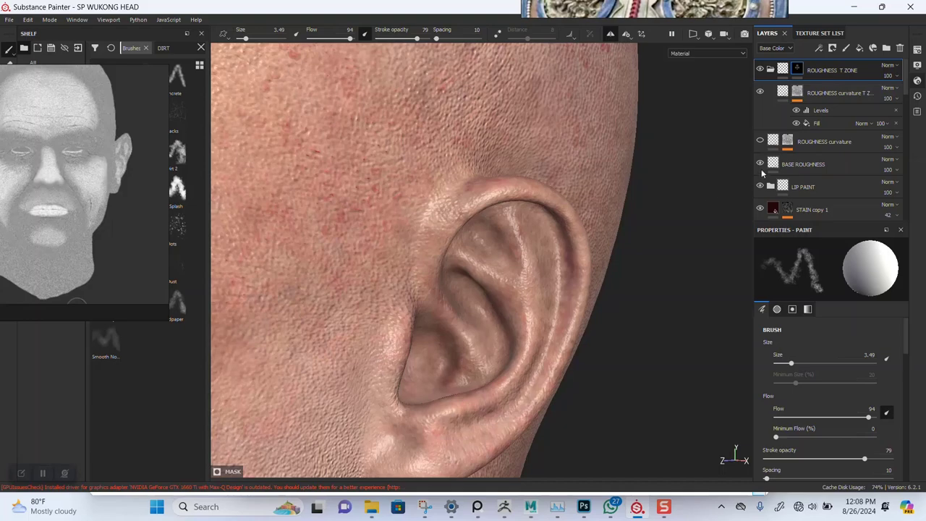
Hide the BASE ROUGHNESS layer and compare the skin's shine under different lighting directions.
click(761, 165)
alt+right_drag(556, 247, 524, 212)
alt+drag(522, 210, 555, 259)
alt+right_drag(556, 259, 537, 250)
alt+middle_drag(537, 250, 591, 238)
shift+right_drag(585, 238, 571, 239)
mouse_move(572, 239)
alt+mouse_down()
mouse_move(558, 268)
mouse_move(606, 254)
mouse_move(548, 265)
mouse_move(558, 304)
mouse_move(550, 338)
mouse_move(579, 253)
mouse_move(544, 189)
mouse_move(575, 200)
alt+mouse_up()
right_click(577, 202)
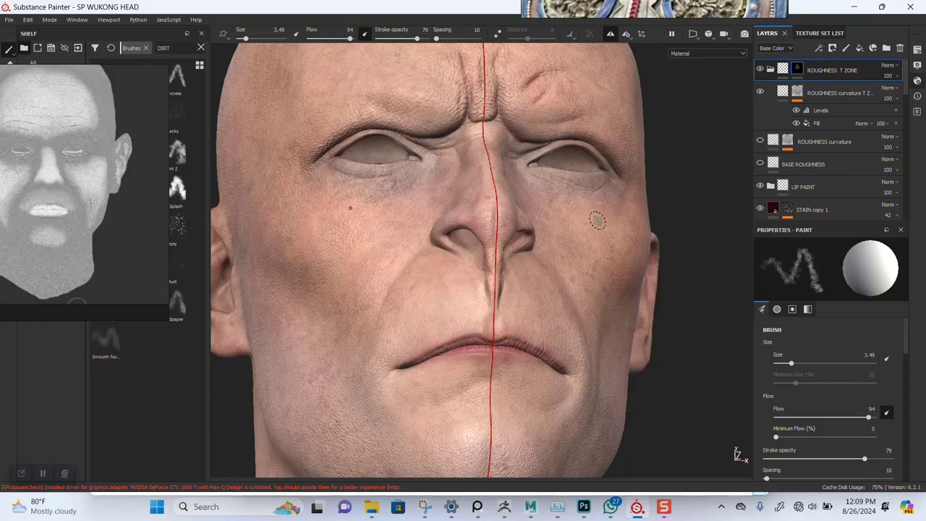
mouse_move(590, 217)
shift+right_down()
mouse_move(558, 215)
mouse_move(588, 217)
mouse_move(572, 235)
shift+right_up()
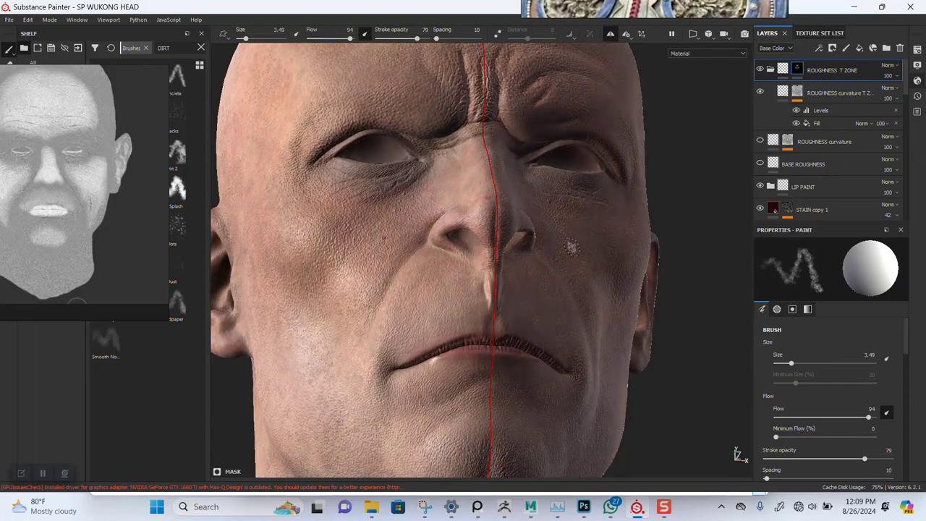
alt+drag(562, 236, 556, 250)
Extend the ROUGHNESS T ZONE mask over the forehead, nose and chin with the dirt brush at size 16.58 in the Roughness channel view.
key(c)
scroll(550, 246, down, 5)
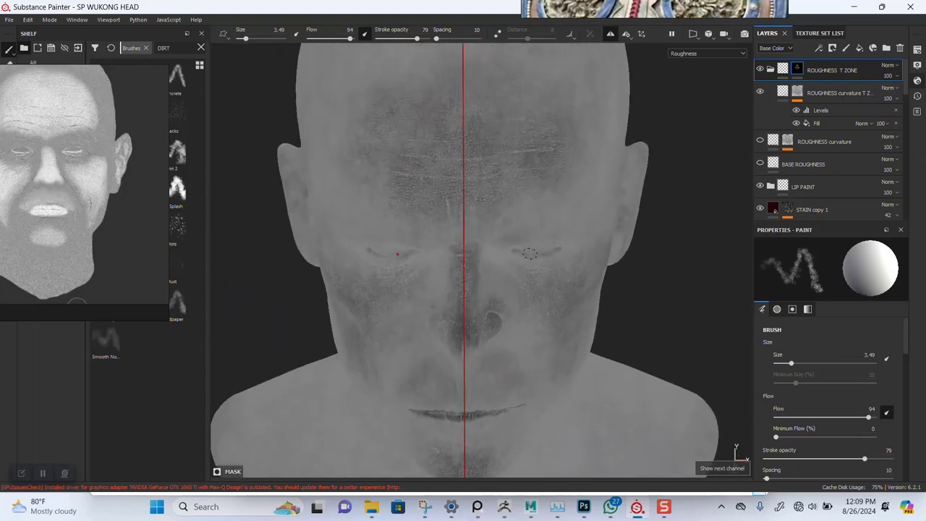
mouse_move(530, 253)
alt+mouse_down()
mouse_move(635, 213)
mouse_move(624, 206)
mouse_move(489, 328)
alt+mouse_up()
ctrl+right_drag(488, 312, 489, 313)
alt+drag(483, 298, 426, 227)
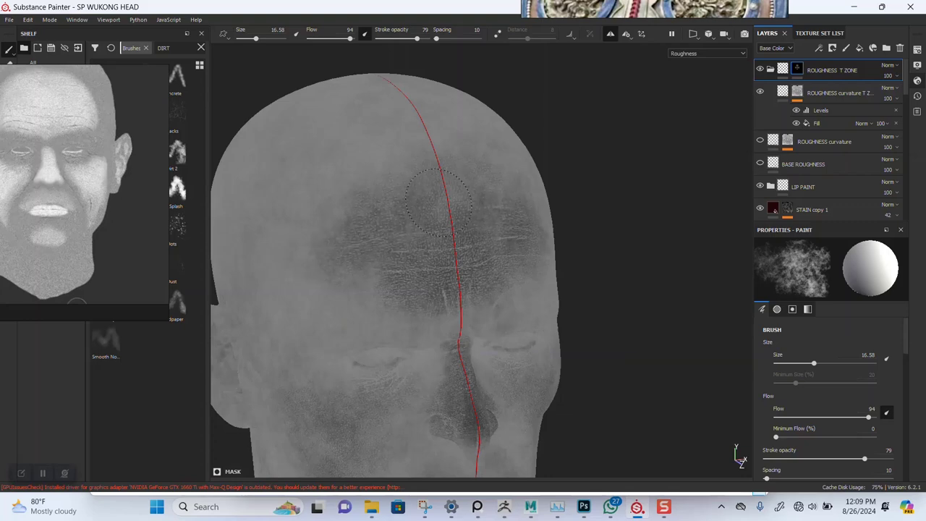
mouse_move(470, 210)
alt+mouse_down()
mouse_move(441, 267)
mouse_move(454, 328)
alt+mouse_up()
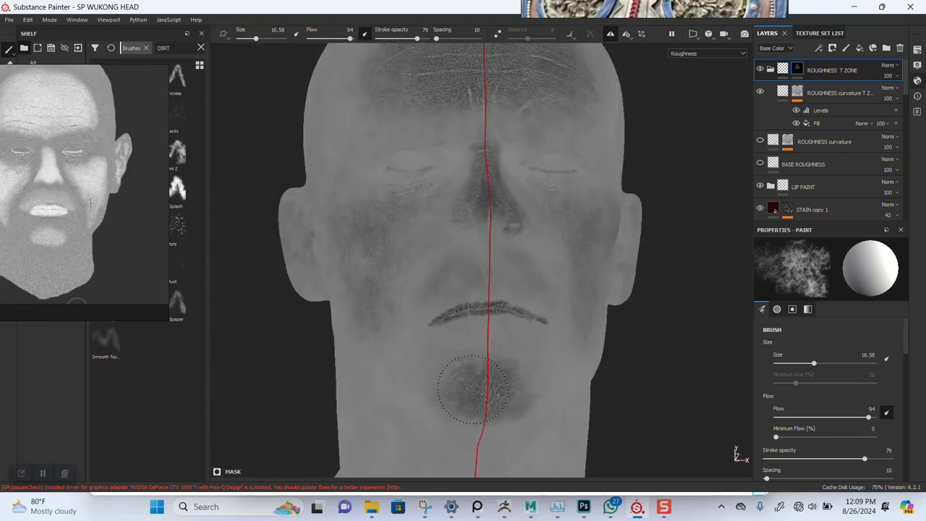
mouse_move(473, 389)
alt+mouse_down()
mouse_move(548, 289)
mouse_move(477, 305)
alt+mouse_up()
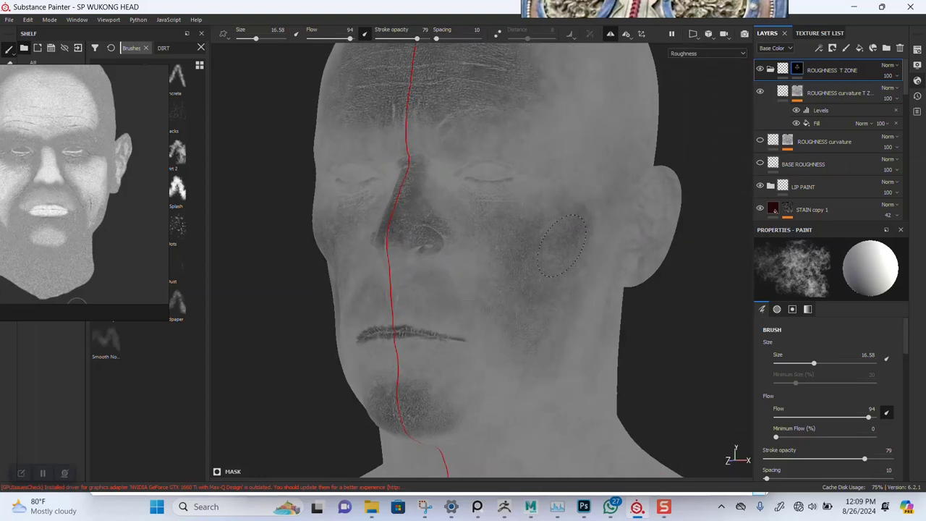
Show the BASE ROUGHNESS and ROUGHNESS curvature layers, and check the face in Material view under rotated lighting.
key(m)
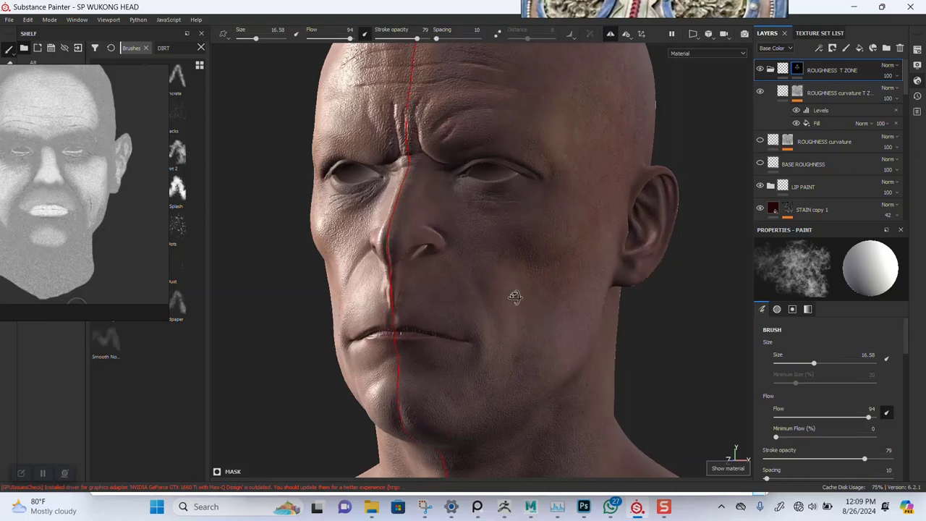
mouse_move(511, 304)
alt+mouse_down()
mouse_move(555, 311)
mouse_move(527, 302)
alt+mouse_up()
alt+middle_drag(528, 302, 516, 317)
shift+right_drag(554, 269, 492, 272)
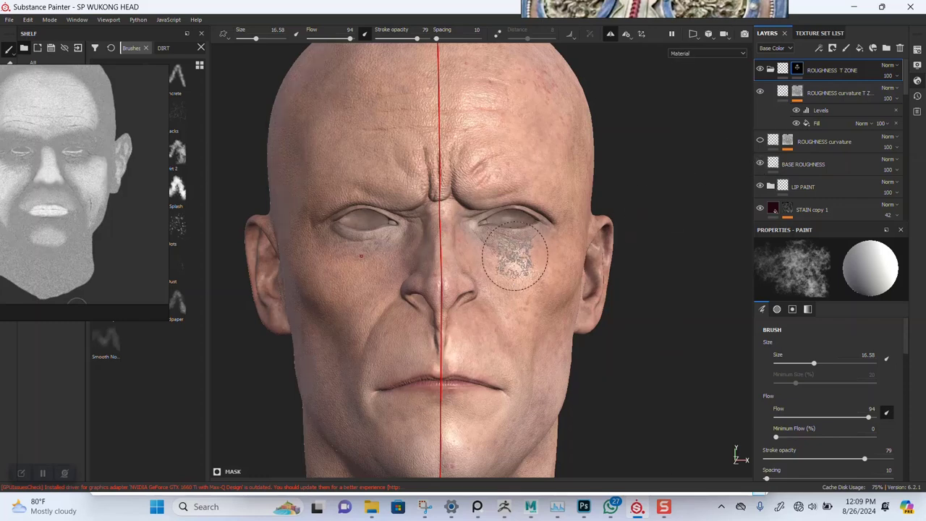
alt+middle_drag(513, 275, 560, 233)
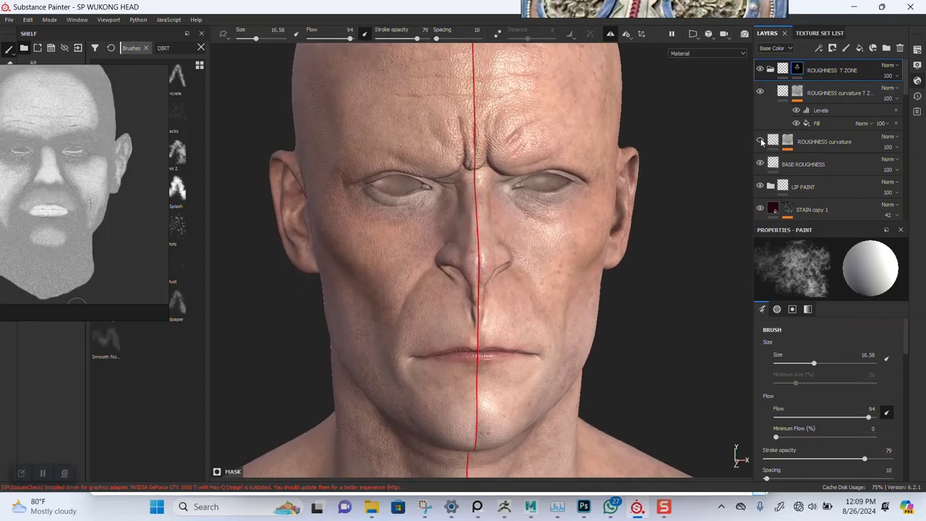
alt+right_drag(575, 288, 591, 333)
alt+drag(559, 304, 582, 278)
alt+middle_drag(579, 290, 608, 243)
mouse_move(588, 271)
alt+mouse_down()
mouse_move(606, 259)
mouse_move(590, 270)
alt+mouse_up()
mouse_move(611, 270)
shift+right_down()
mouse_move(594, 273)
mouse_move(569, 203)
shift+right_up()
Examine the combined roughness detail on the upper lip, nose and cheek up close in the Roughness channel.
key(c)
alt+middle_drag(569, 203, 552, 246)
alt+right_drag(552, 246, 543, 355)
alt+middle_drag(549, 286, 595, 181)
alt+drag(513, 266, 532, 275)
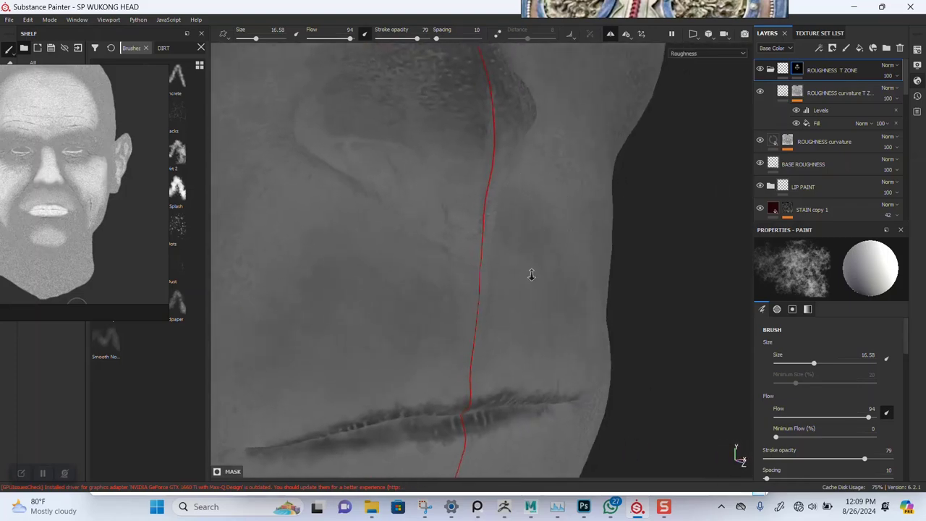
mouse_move(537, 287)
alt+middle_down()
mouse_move(582, 310)
mouse_move(662, 281)
alt+middle_up()
alt+right_drag(539, 290, 529, 347)
alt+drag(518, 284, 558, 280)
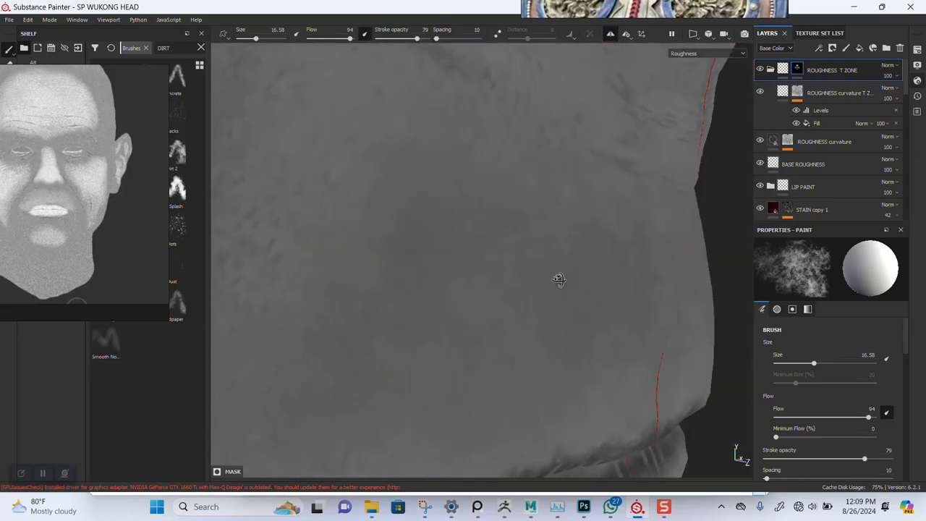
alt+right_drag(543, 253, 525, 208)
alt+drag(526, 208, 575, 221)
alt+right_drag(575, 221, 620, 166)
alt+drag(620, 165, 542, 151)
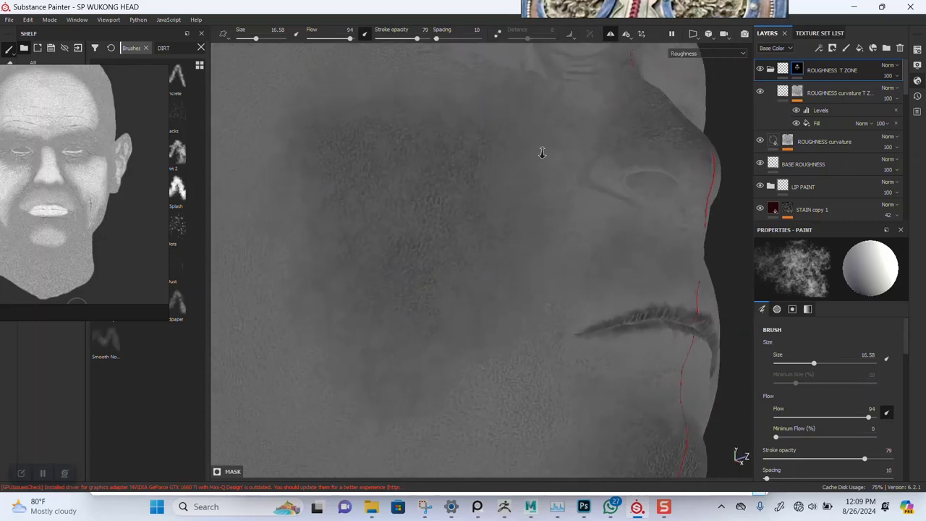
alt+right_drag(542, 151, 525, 101)
alt+drag(550, 217, 543, 275)
alt+right_drag(542, 275, 507, 315)
Check the face in Material view under rotated lighting and collapse the ROUGHNESS T ZONE folder.
key(m)
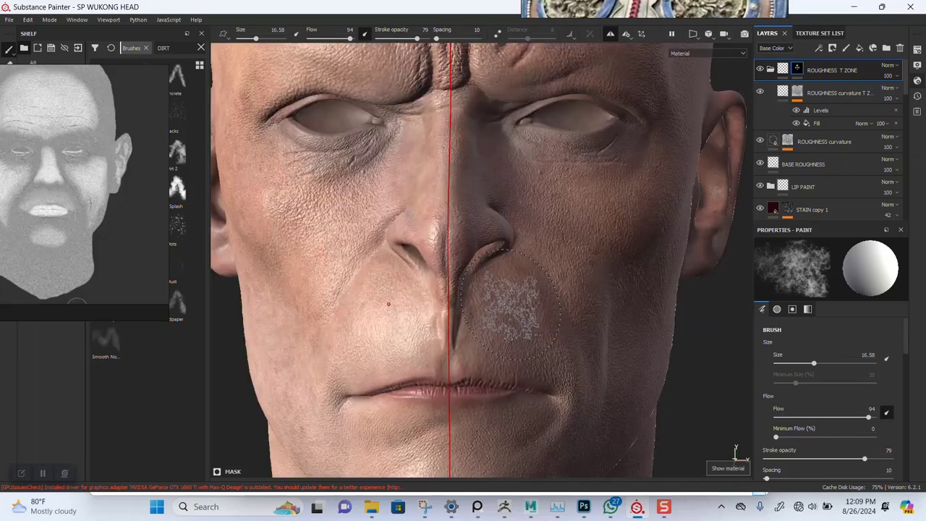
alt+right_drag(518, 217, 524, 148)
alt+drag(516, 239, 536, 261)
mouse_move(591, 250)
shift+right_down()
mouse_move(516, 262)
mouse_move(540, 262)
shift+right_up()
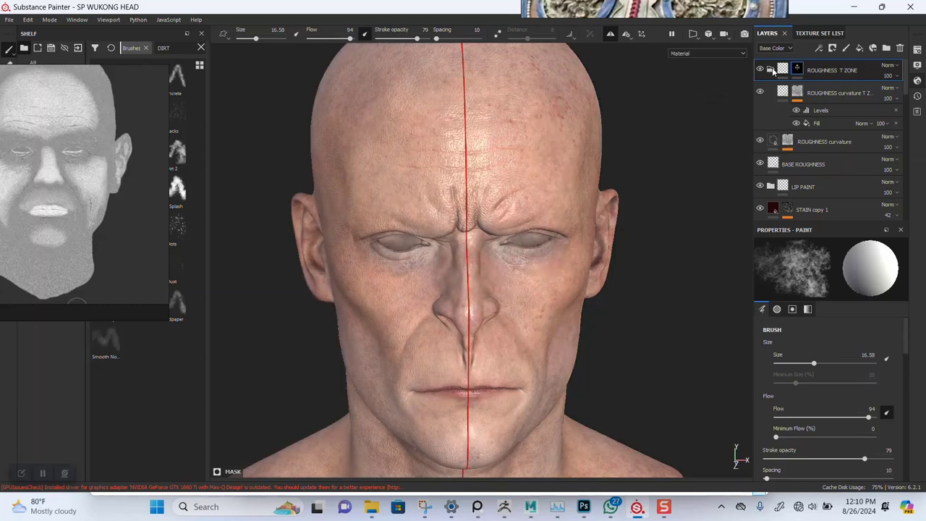
click(771, 70)
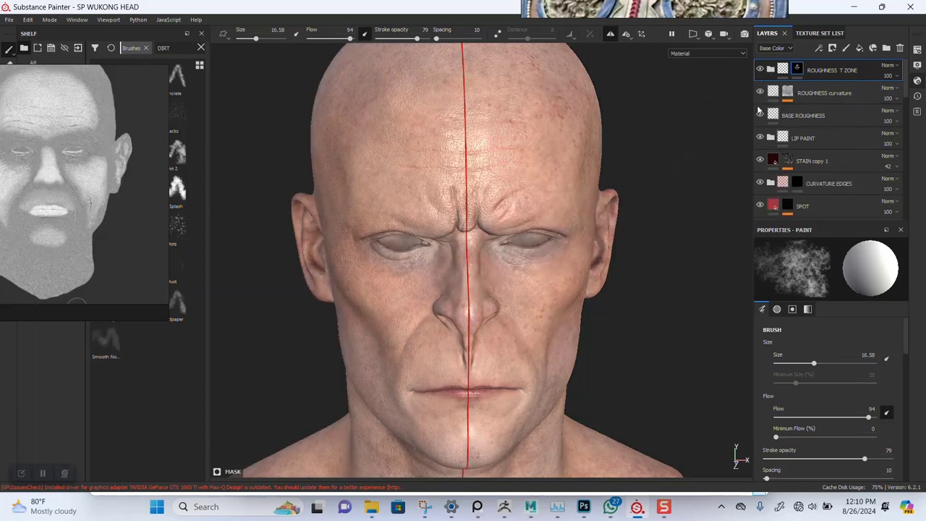
Make all texture sets visible and examine the head together with its eyes and collar.
click(820, 34)
click(776, 46)
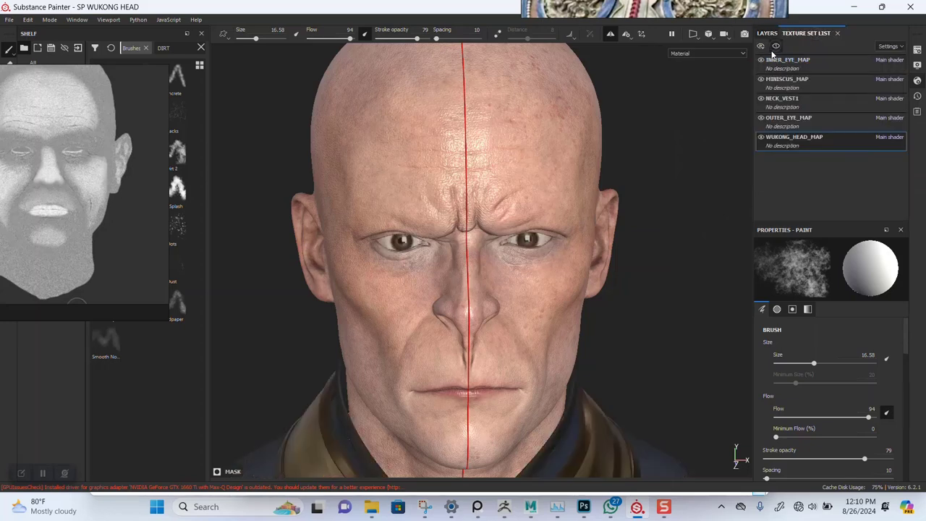
alt+right_drag(571, 269, 548, 322)
alt+middle_drag(547, 323, 572, 256)
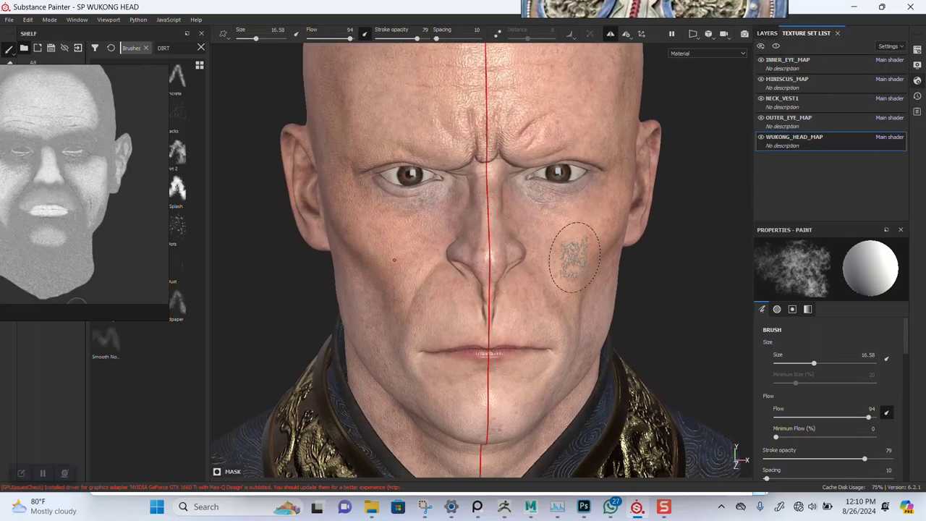
mouse_move(573, 257)
alt+mouse_down()
mouse_move(586, 219)
mouse_move(602, 209)
mouse_move(584, 215)
mouse_move(560, 265)
alt+mouse_up()
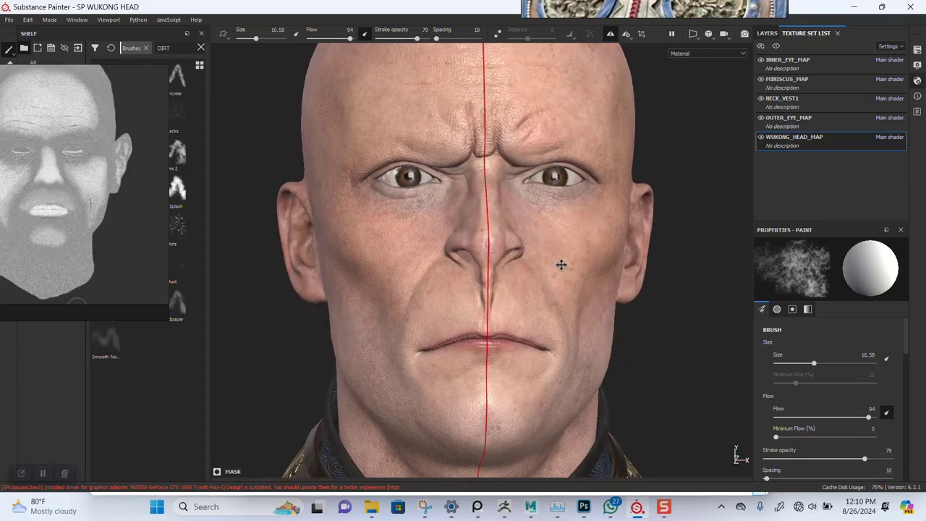
alt+middle_drag(561, 265, 554, 284)
alt+right_drag(555, 284, 566, 249)
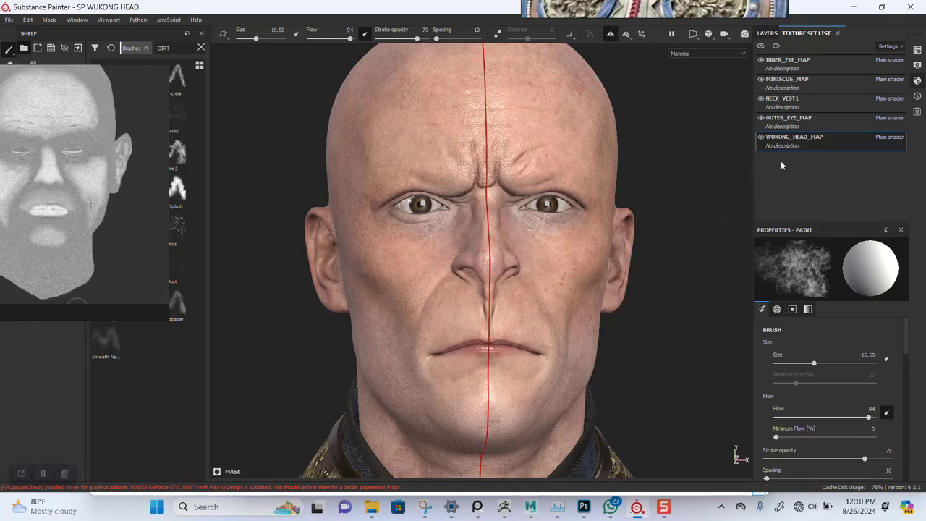
Enable viewport shadows and set the environment map to Studio 03.
click(918, 66)
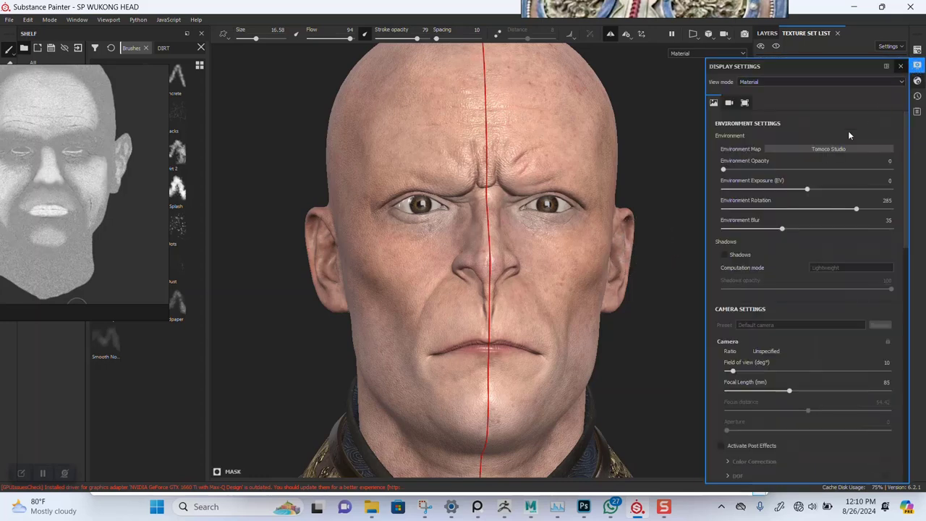
click(726, 255)
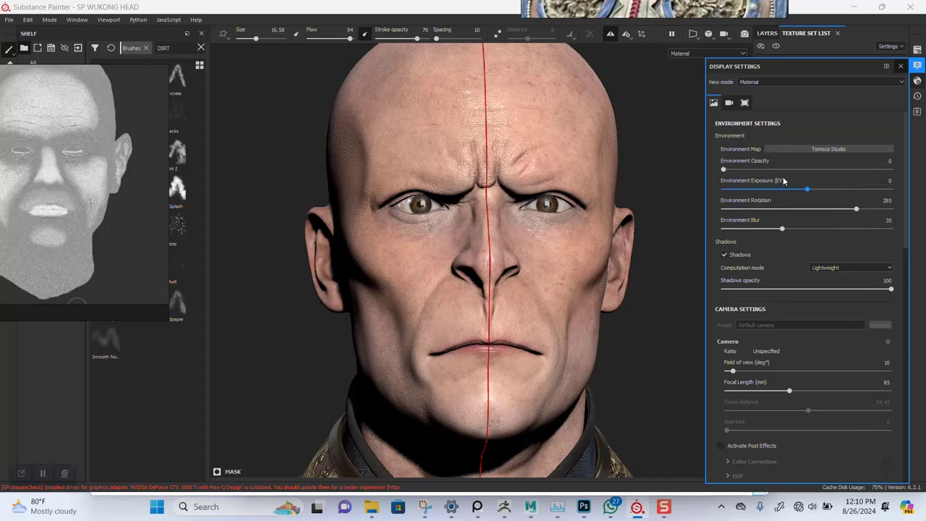
click(814, 150)
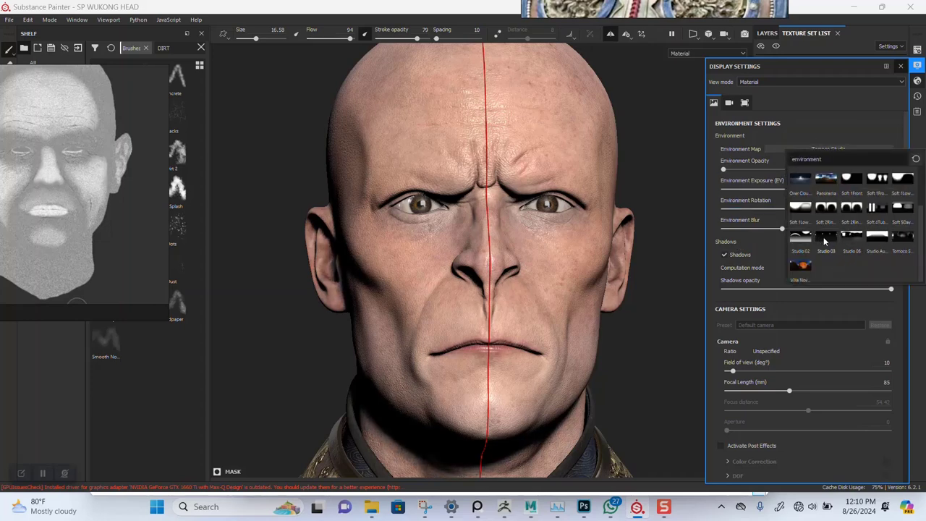
click(825, 238)
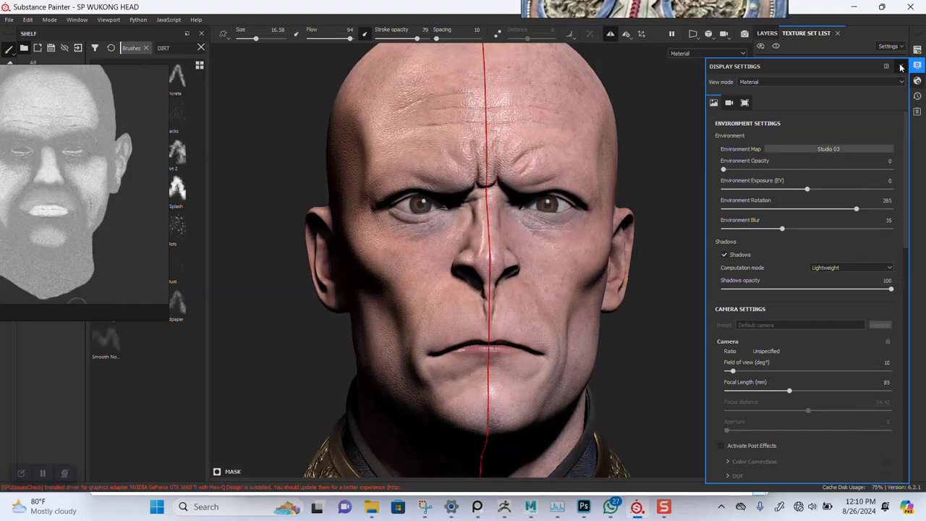
click(823, 149)
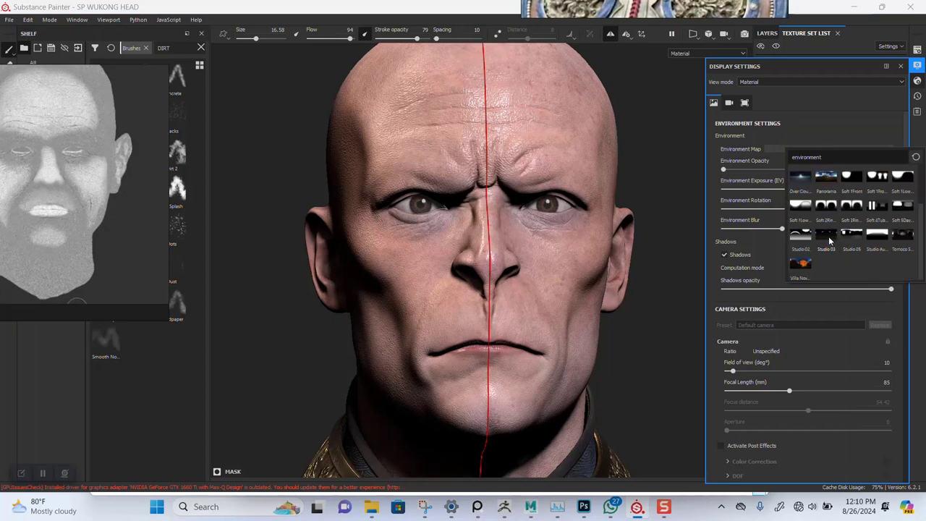
click(825, 235)
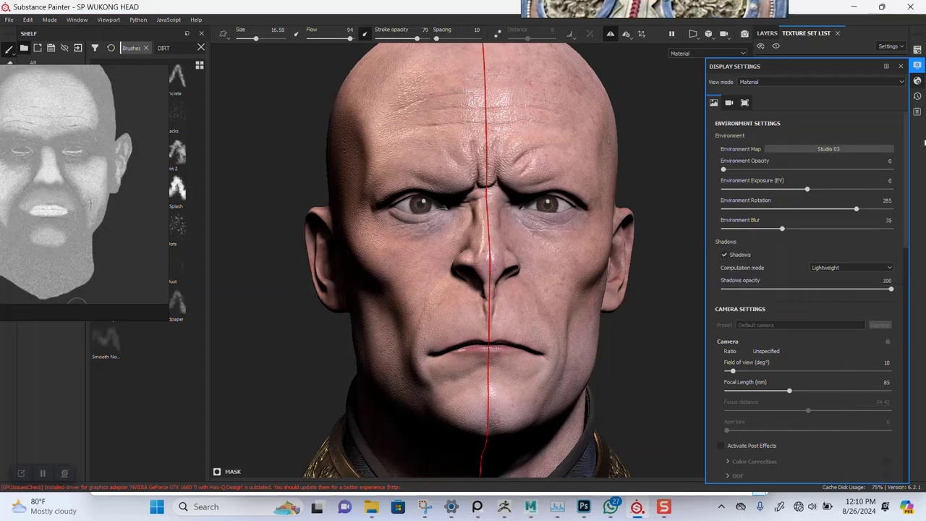
Examine the eyes, nose and whole head up close under the shadowed Studio 03 lighting, and close the display settings.
scroll(580, 233, down, 3)
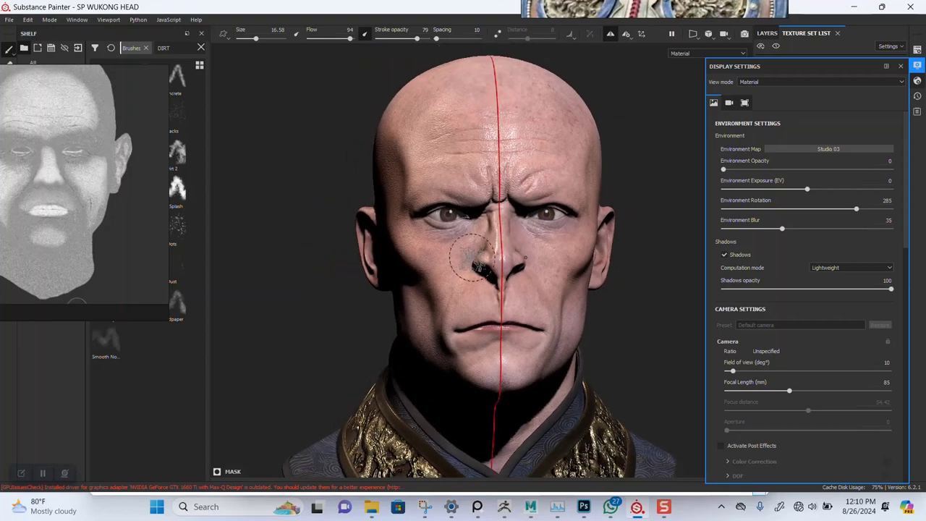
alt+middle_drag(503, 262, 485, 269)
scroll(486, 268, up, 6)
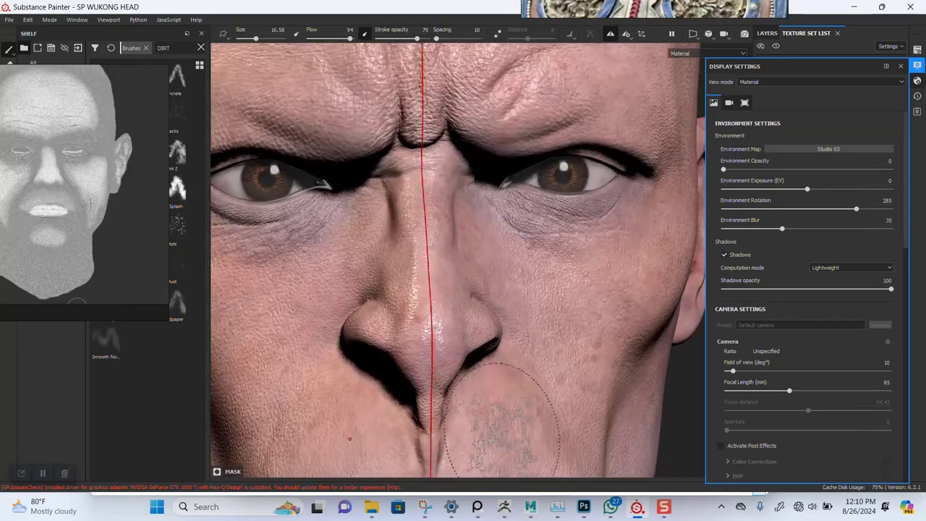
mouse_move(502, 420)
alt+mouse_down()
mouse_move(507, 311)
mouse_move(572, 324)
mouse_move(432, 302)
mouse_move(395, 325)
mouse_move(416, 255)
alt+mouse_up()
scroll(416, 255, down, 6)
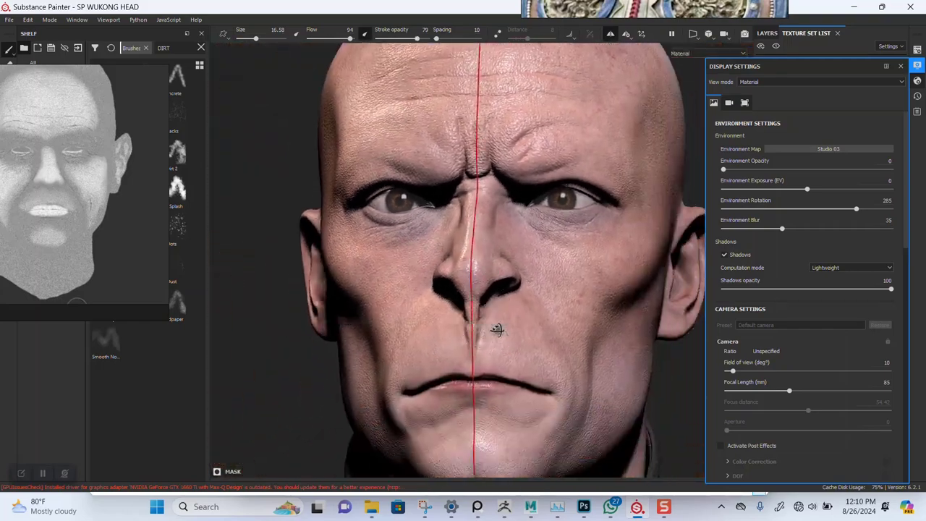
scroll(470, 281, down, 2)
alt+drag(514, 314, 491, 285)
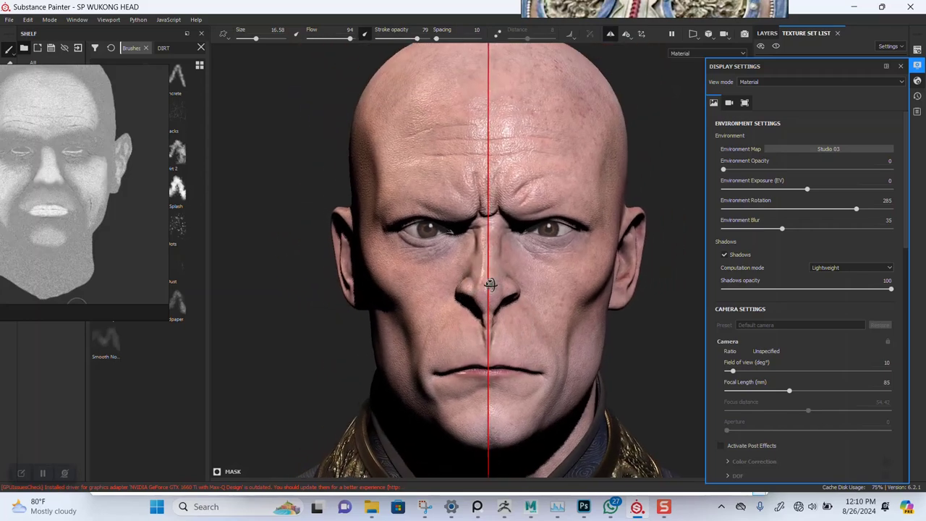
alt+middle_drag(504, 311, 472, 374)
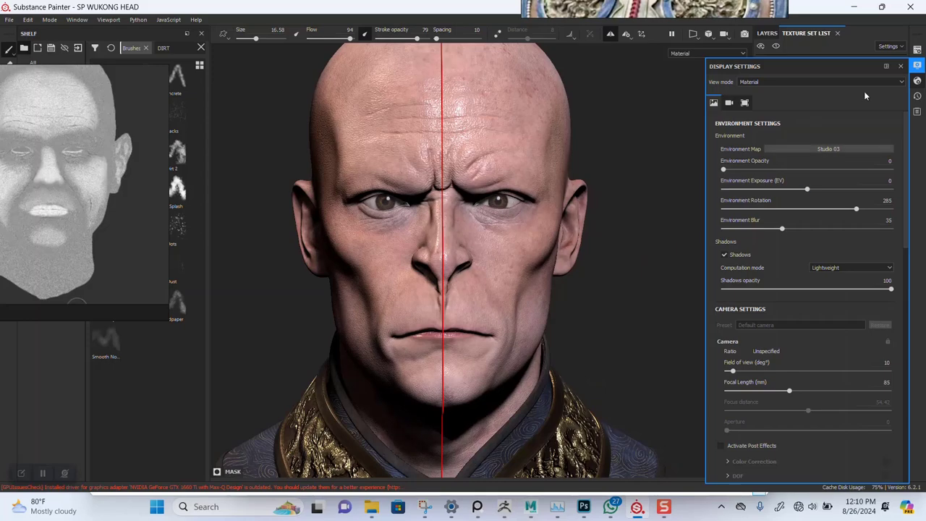
click(901, 67)
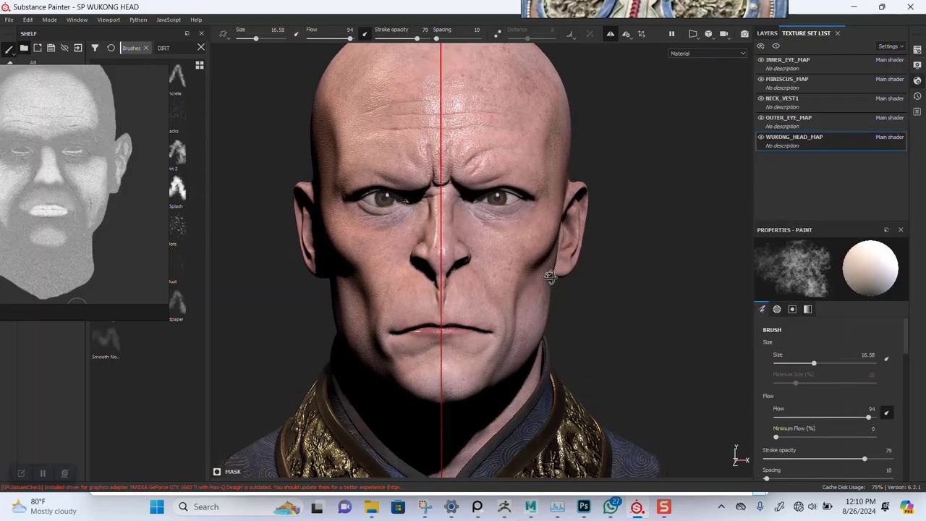
Rotate the environment lighting slightly and inspect the highlights on the nose, cheeks and mouth from several angles.
mouse_move(554, 310)
shift+right_down()
mouse_move(537, 309)
mouse_move(570, 324)
mouse_move(554, 316)
mouse_move(562, 318)
shift+right_up()
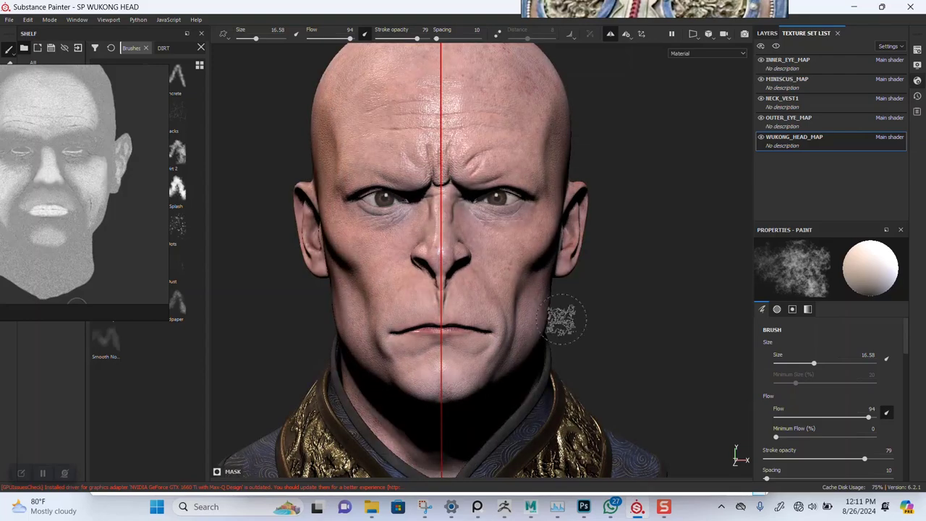
alt+drag(458, 364, 506, 280)
alt+right_drag(506, 280, 511, 269)
alt+middle_drag(527, 337, 465, 288)
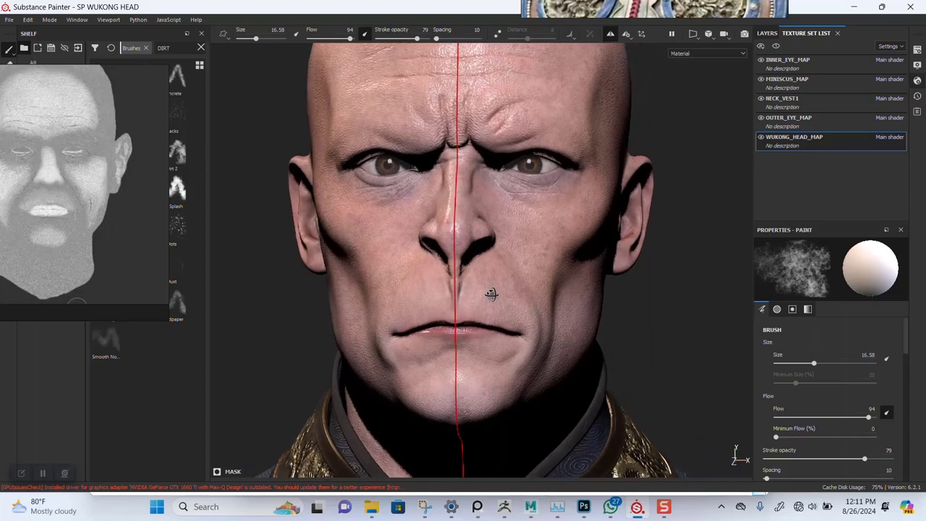
scroll(539, 308, up, 2)
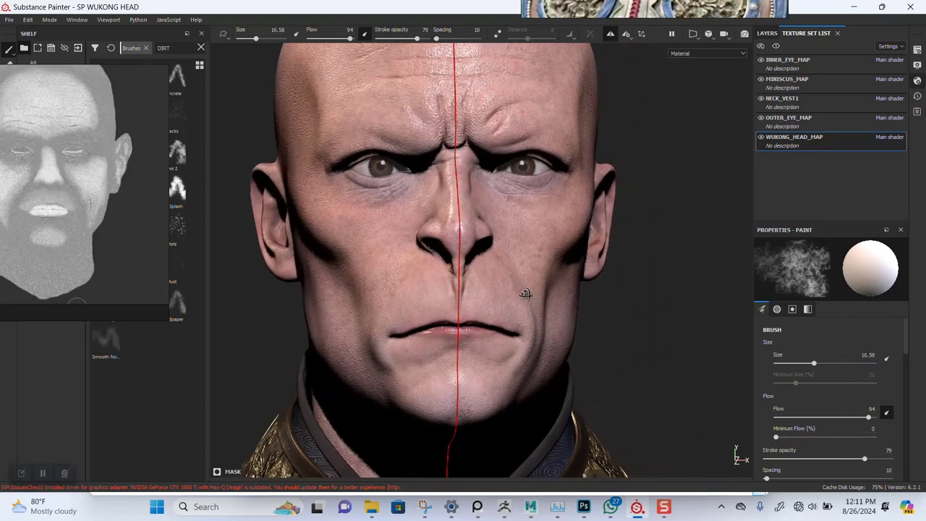
Set the T-zone curvature layer's roughness to 0.228 inside the ROUGHNESS T ZONE folder, and check the forehead and nose under rotated lighting.
click(767, 33)
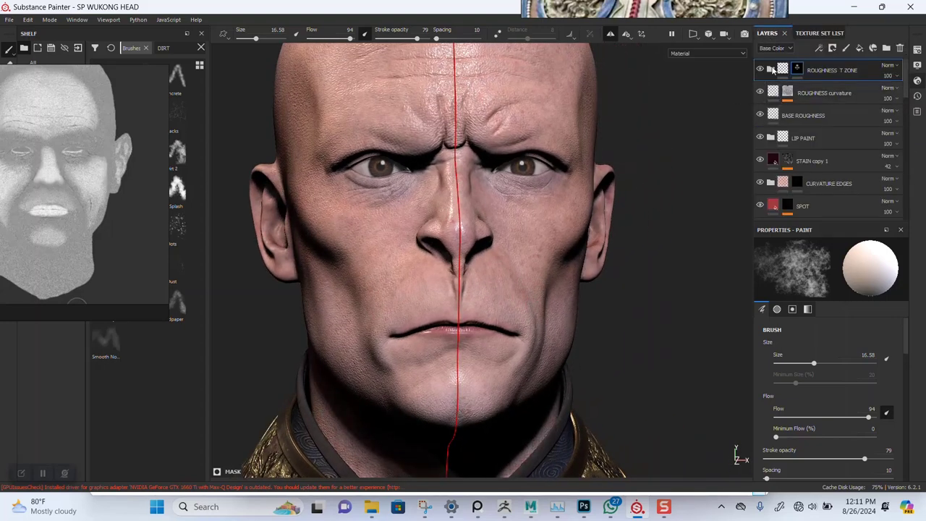
click(781, 96)
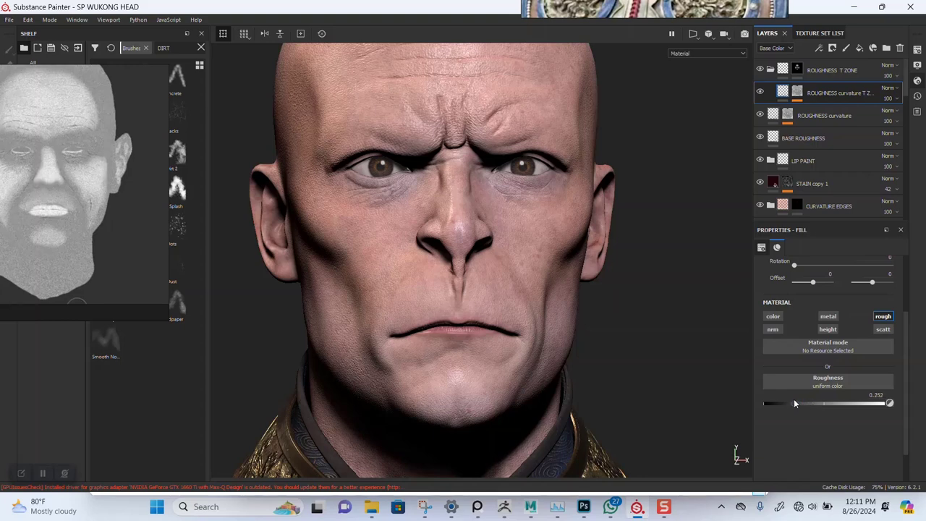
alt+middle_drag(513, 261, 509, 320)
alt+drag(541, 291, 527, 288)
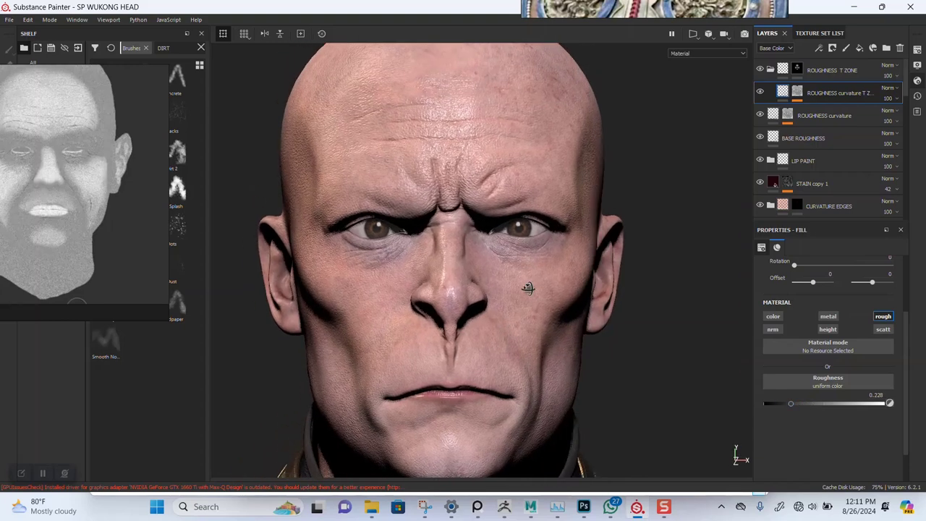
shift+right_drag(579, 275, 614, 267)
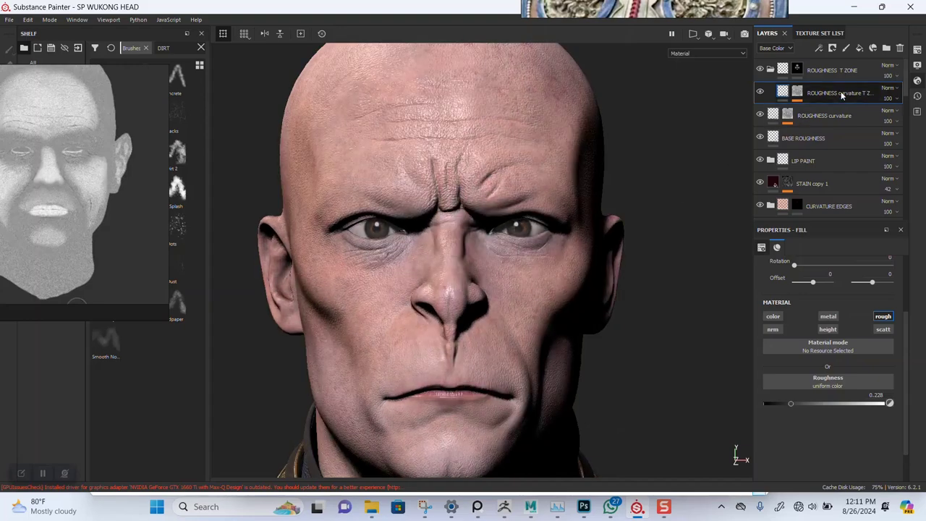
Preview the face with the Villa Nova Street environment map and rotate the environment to 222.
click(917, 65)
click(840, 150)
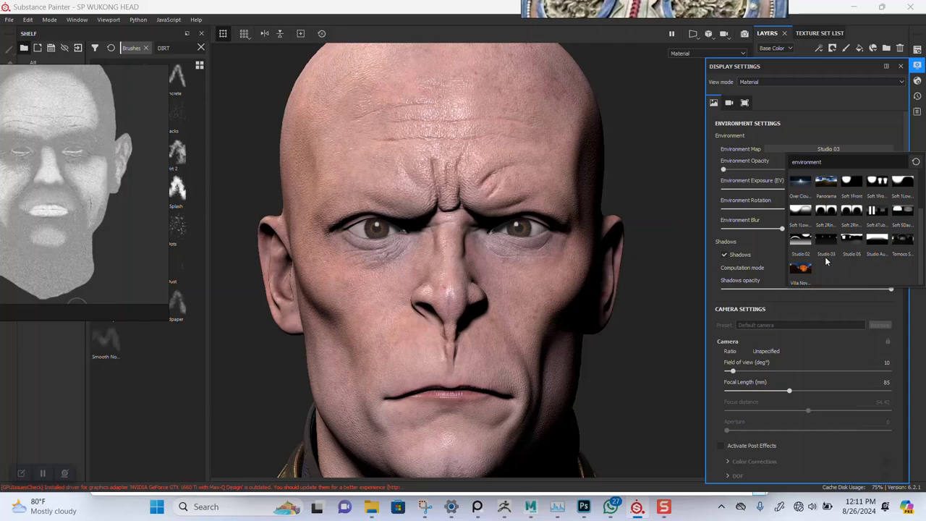
click(802, 270)
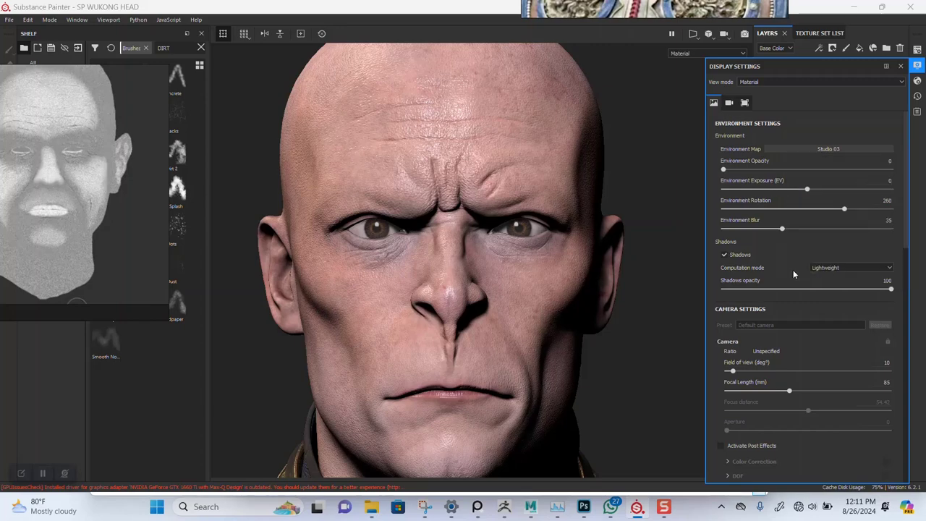
alt+middle_drag(556, 300, 566, 280)
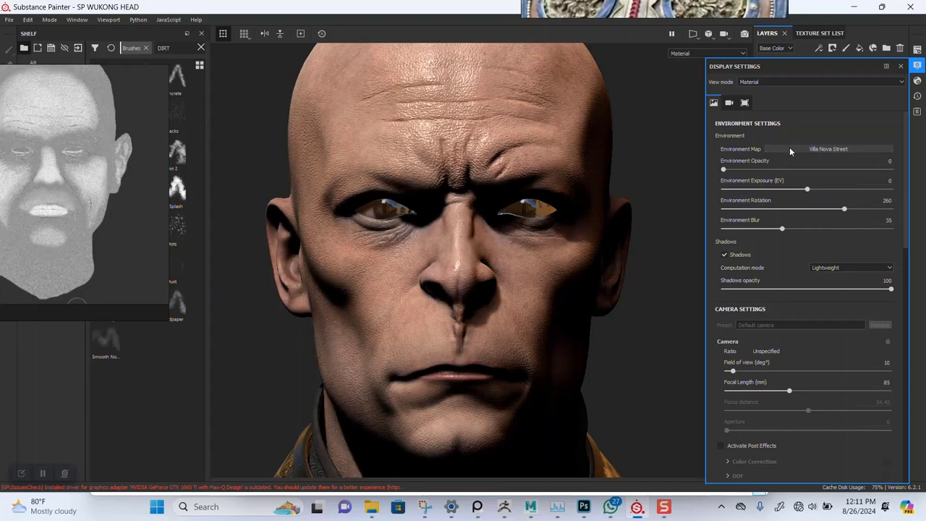
shift+right_drag(463, 284, 428, 290)
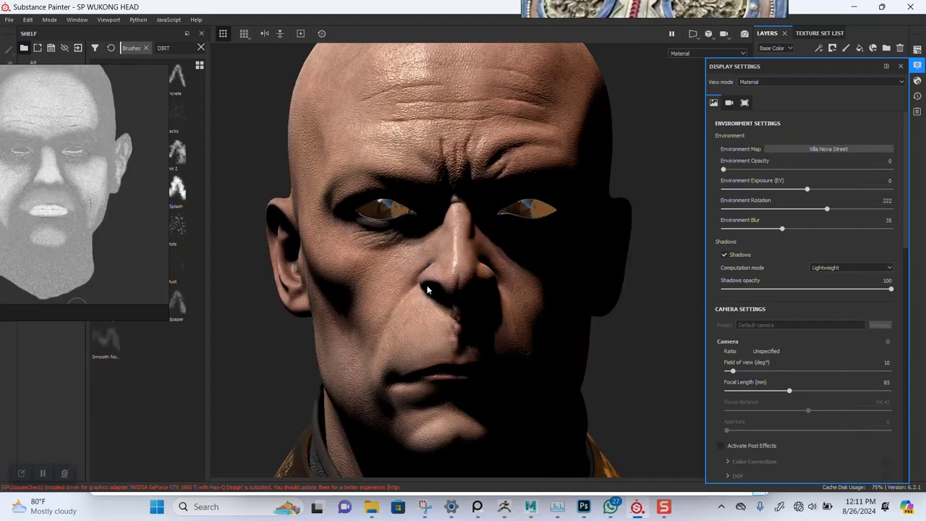
Preview the head and collar with the Cave Entry Forest environment map at an environment rotation of 300.
click(820, 151)
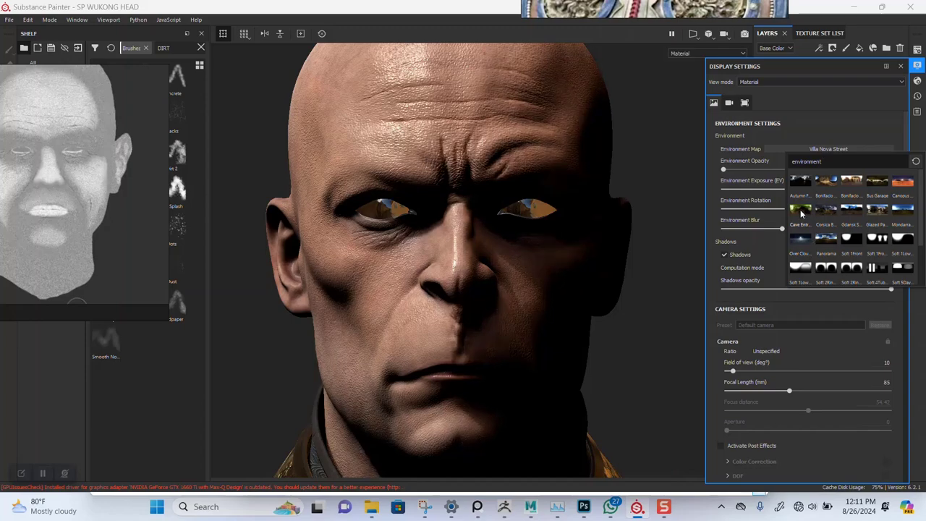
click(800, 210)
shift+right_drag(551, 274, 575, 277)
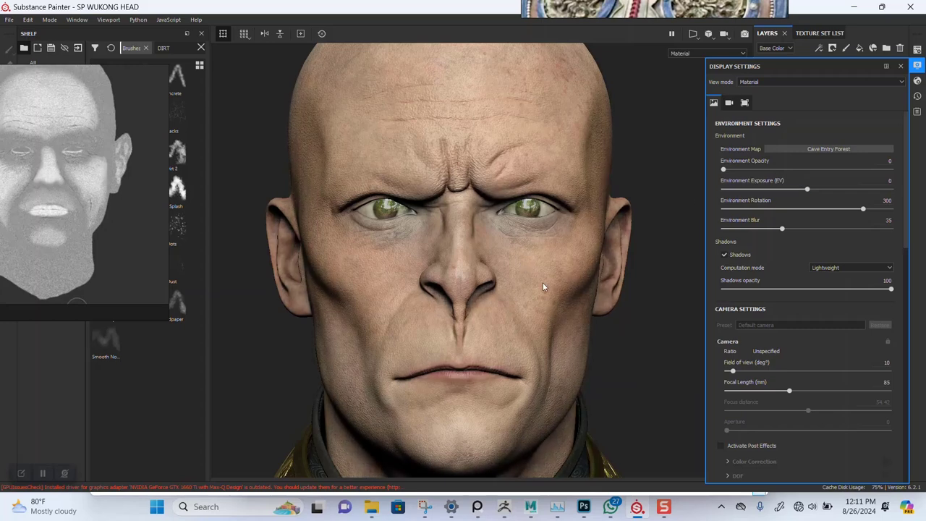
alt+right_drag(545, 305, 455, 259)
scroll(591, 275, up, 3)
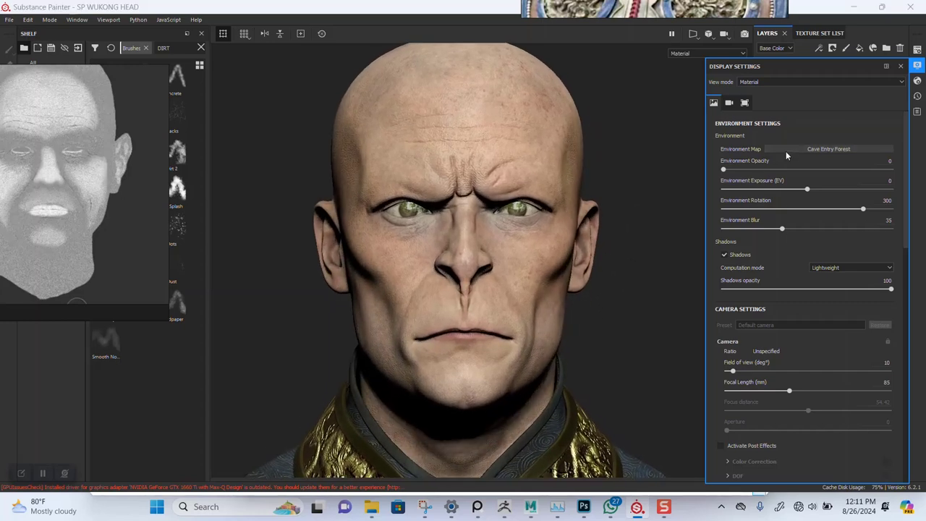
Preview the head with the Corsica Beach environment map and rotate the environment to 289.
click(786, 152)
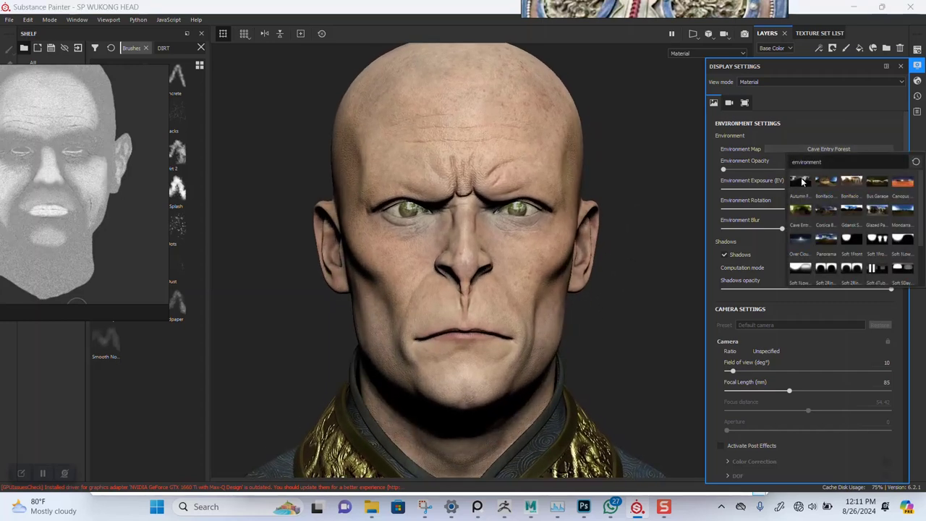
click(833, 211)
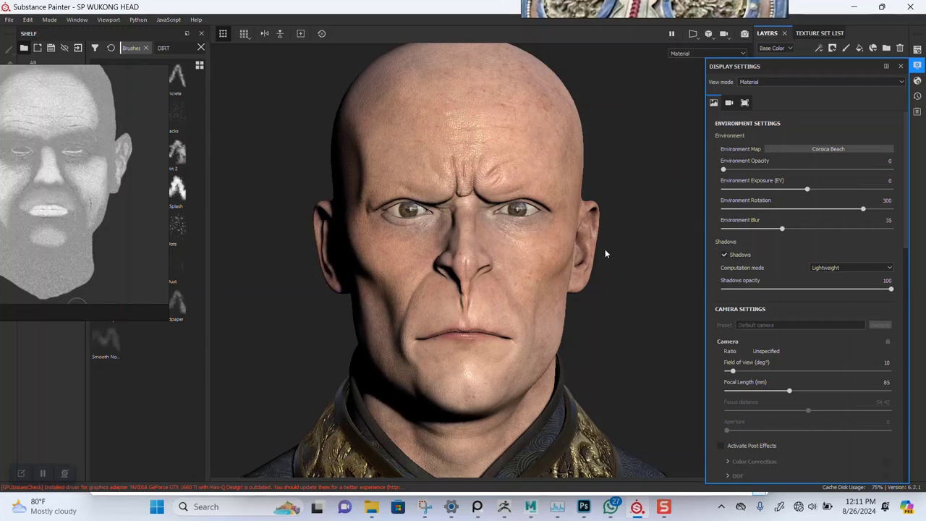
mouse_move(618, 276)
shift+right_down()
mouse_move(606, 275)
mouse_move(627, 278)
mouse_move(596, 277)
mouse_move(614, 285)
shift+right_up()
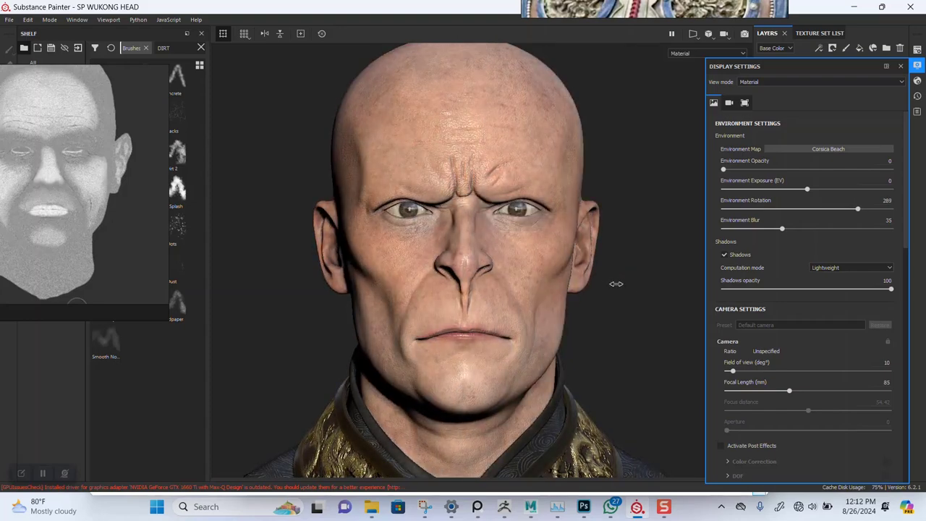
Compare the head under the Bonifacio Aragon Stairs, Soft 1Front and Soft 4TubeBank 2BlackFlags environment maps.
click(820, 150)
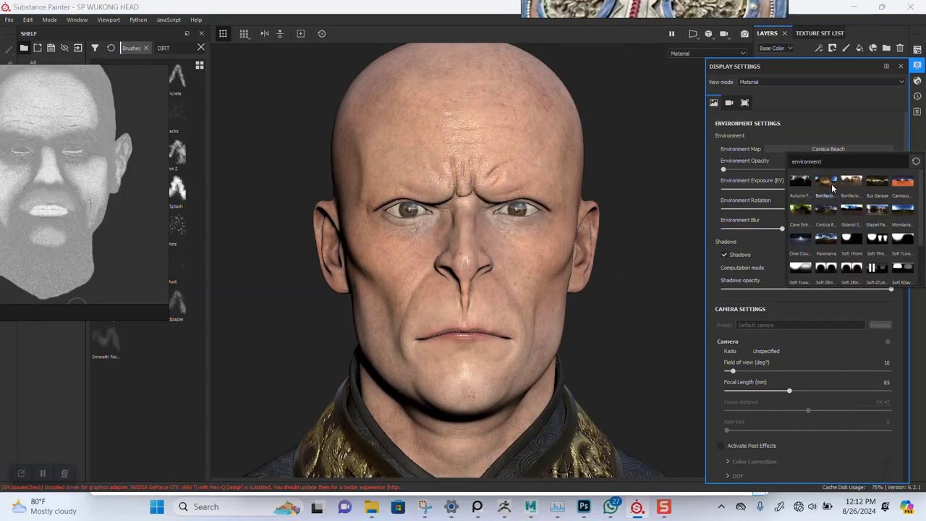
click(823, 184)
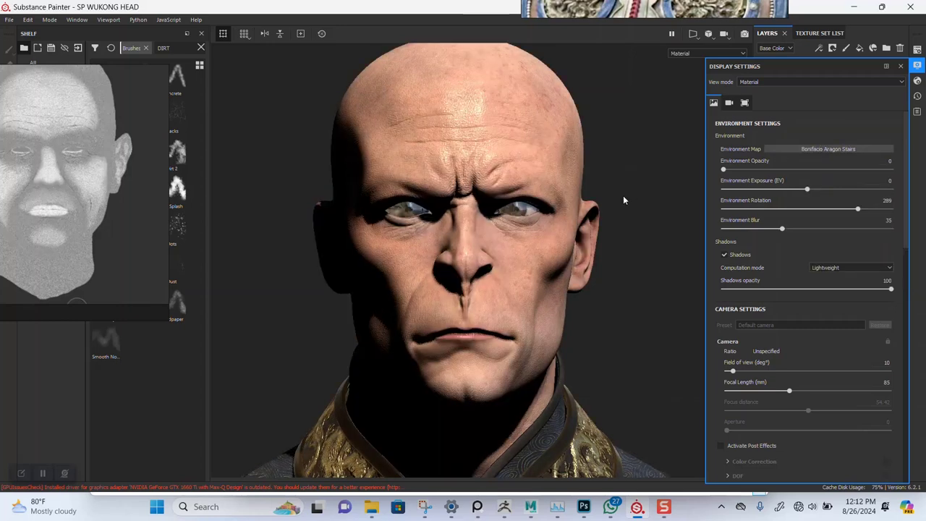
click(793, 150)
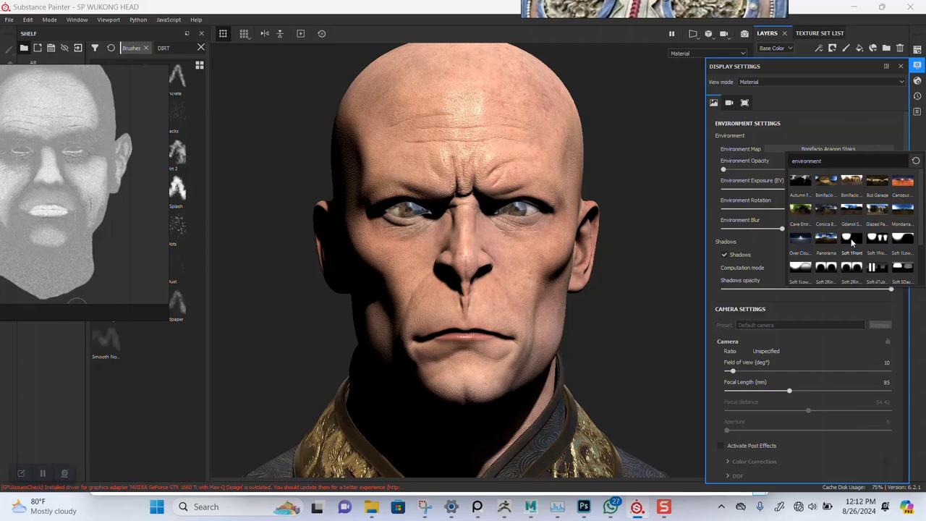
click(852, 242)
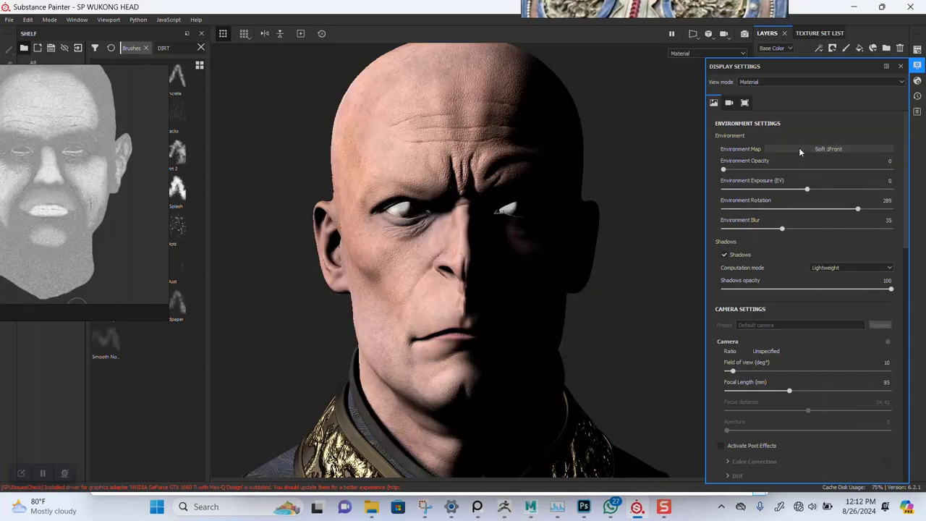
click(800, 150)
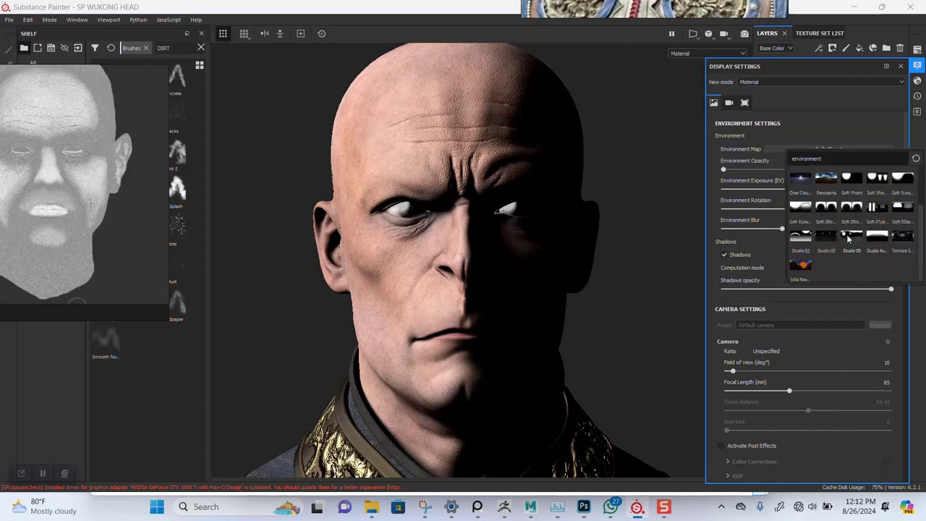
click(872, 212)
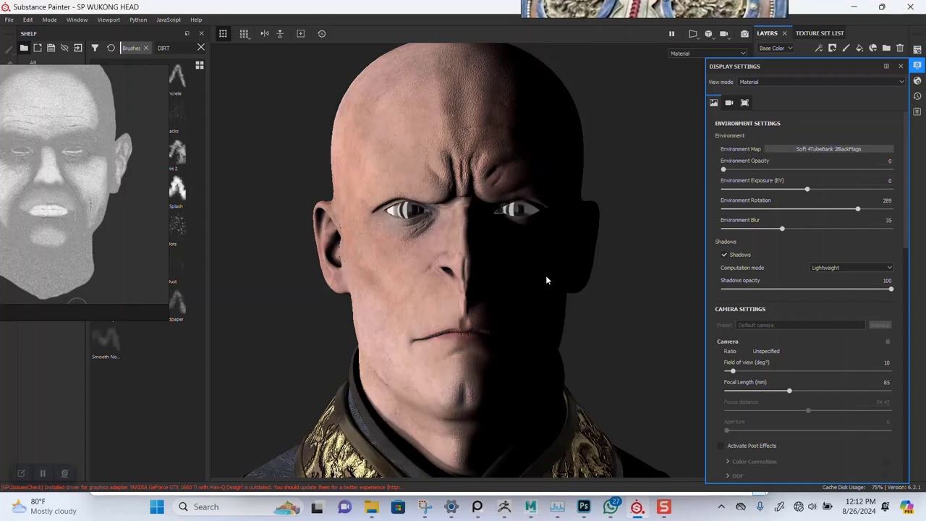
Rotate the Soft 4TubeBank 2BlackFlags environment to 355 and inspect the face up close.
shift+right_drag(577, 291, 730, 215)
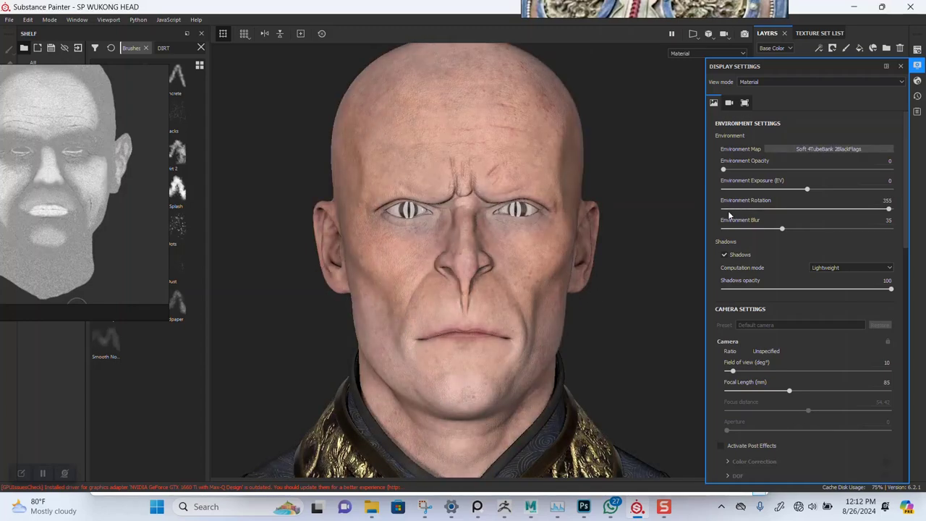
alt+right_drag(528, 319, 543, 308)
alt+middle_drag(543, 308, 563, 288)
mouse_move(563, 288)
alt+right_down()
mouse_move(560, 383)
mouse_move(577, 283)
alt+right_up()
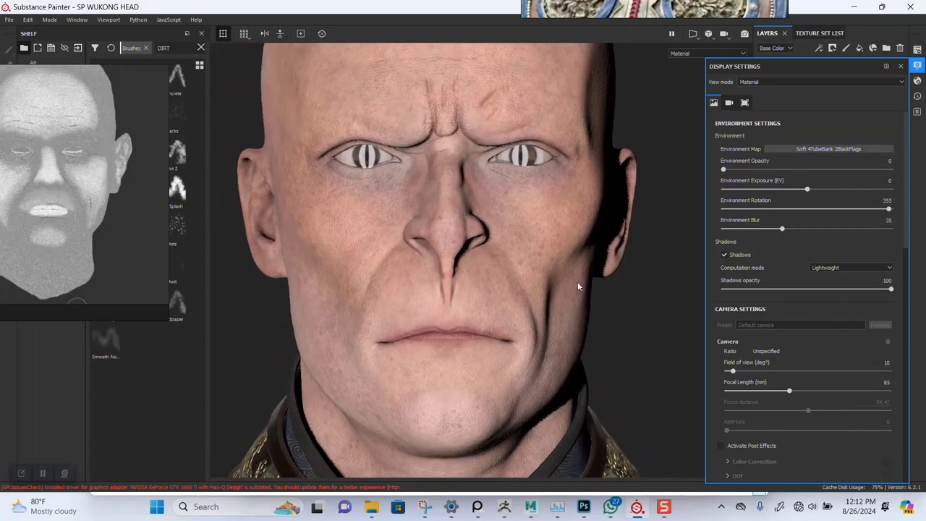
Compare the face under the Soft 5DaylightStudio and Over Clouds environment maps, with the environment rotation set to 3.
click(792, 149)
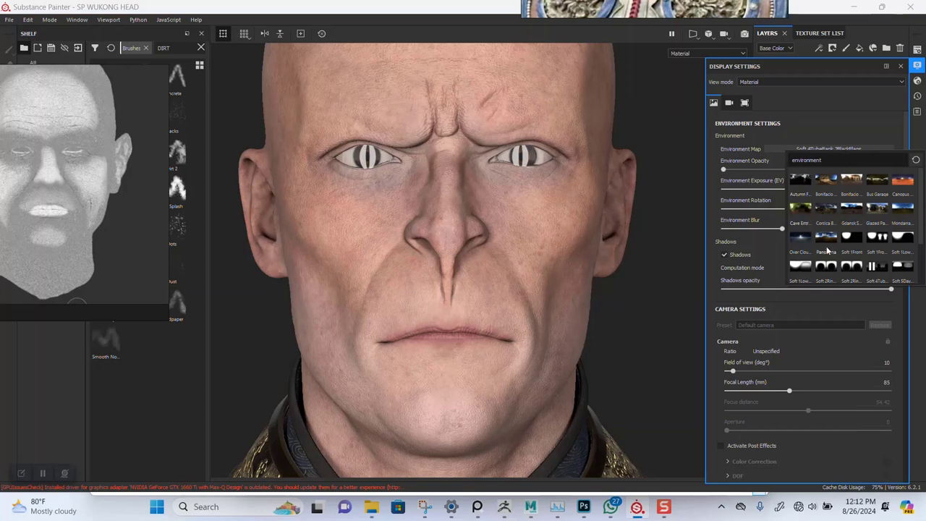
click(881, 267)
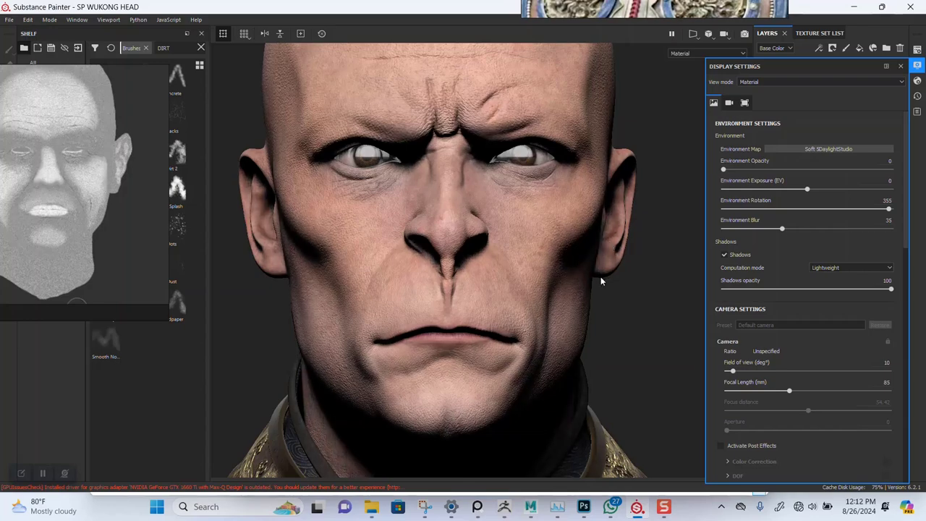
shift+right_drag(601, 277, 633, 286)
click(811, 149)
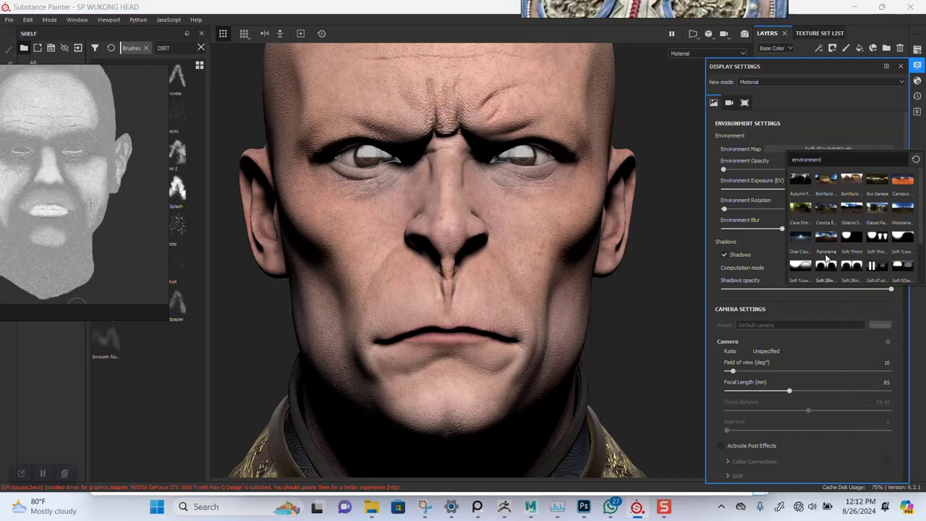
click(819, 247)
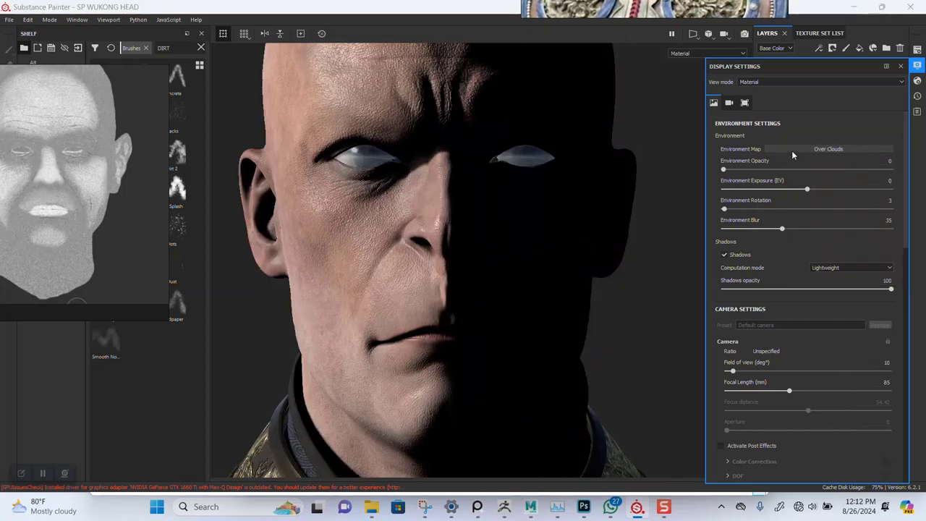
Preview the face with the Soft 1Front 2Backs environment map and rotate the environment to 307.
click(792, 151)
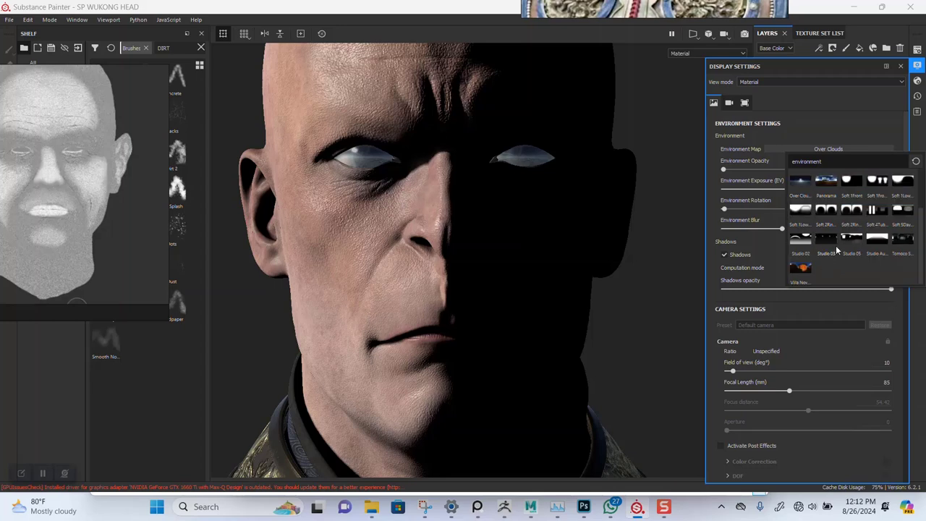
scroll(876, 225, up, 2)
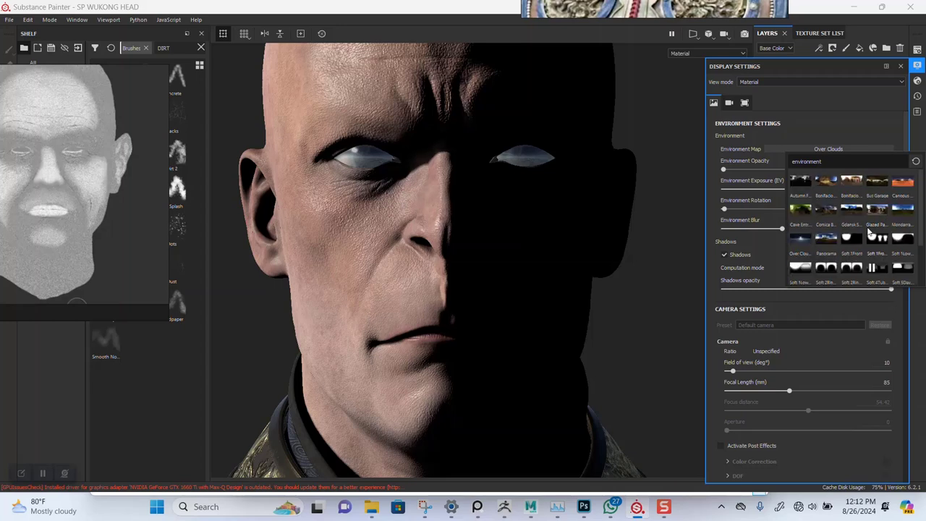
click(872, 239)
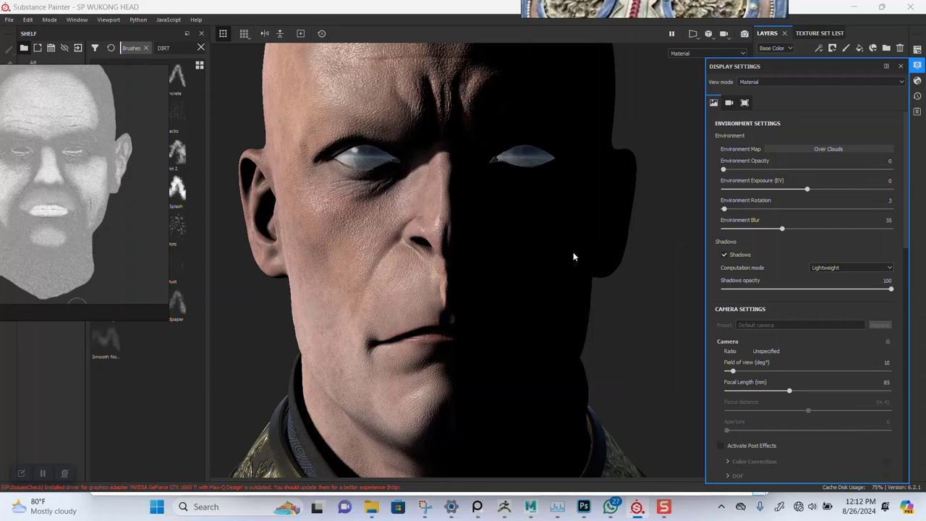
shift+right_drag(610, 278, 584, 278)
Light the head and collar with the Studio 03 environment map and set the environment rotation to 260.
click(779, 149)
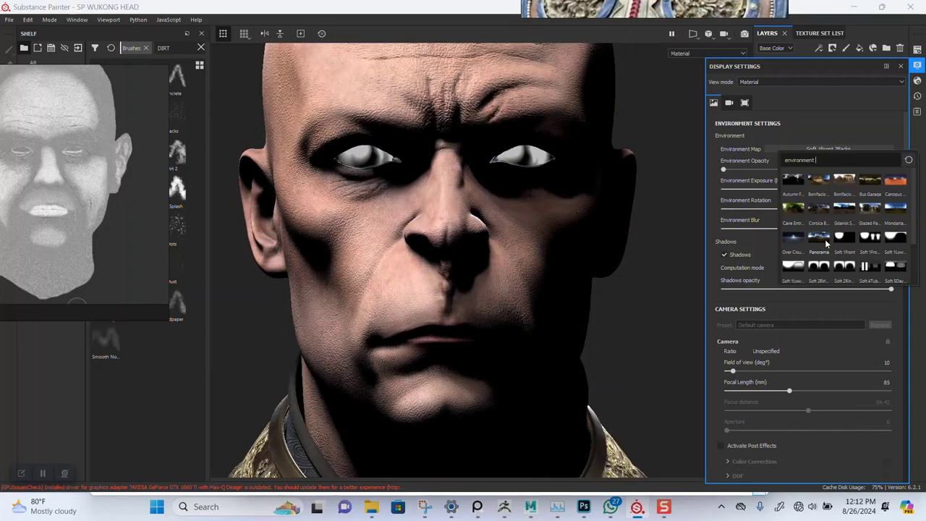
scroll(827, 243, down, 3)
click(786, 250)
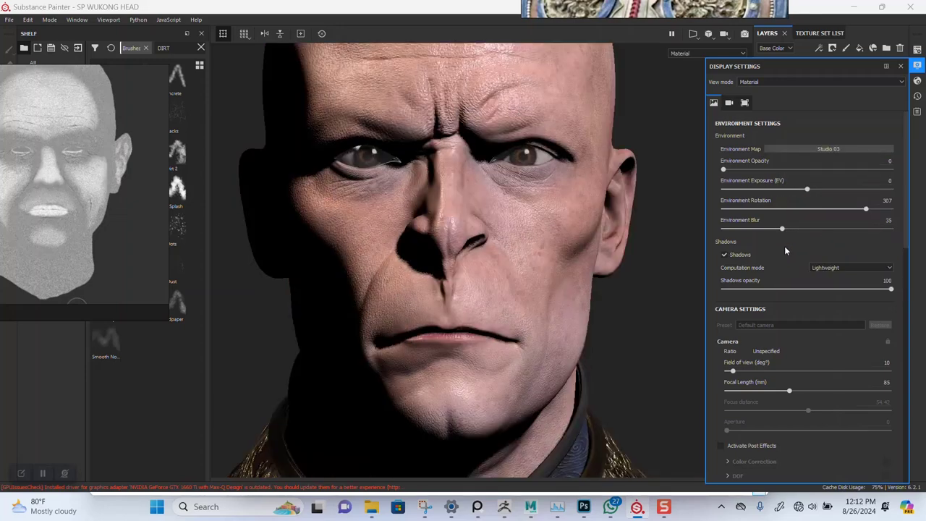
alt+right_drag(585, 260, 516, 253)
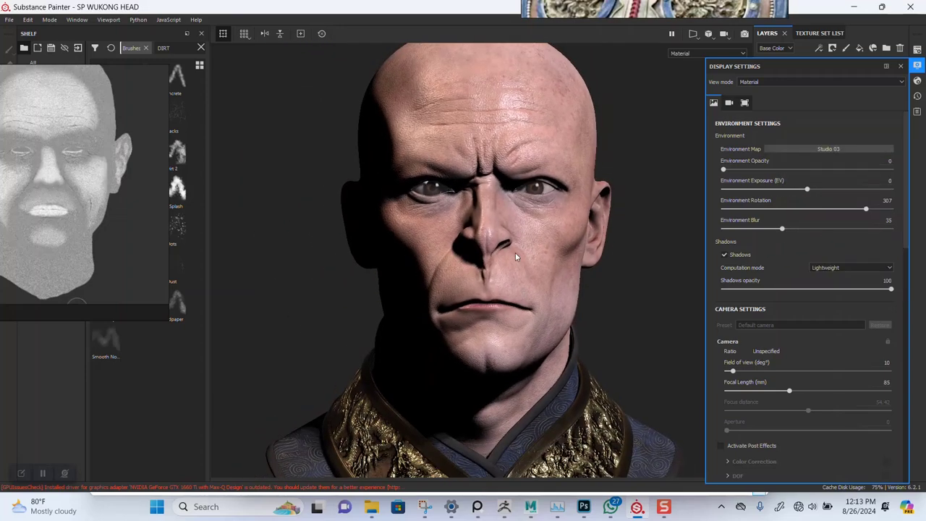
alt+middle_drag(515, 252, 505, 245)
alt+right_drag(578, 258, 567, 253)
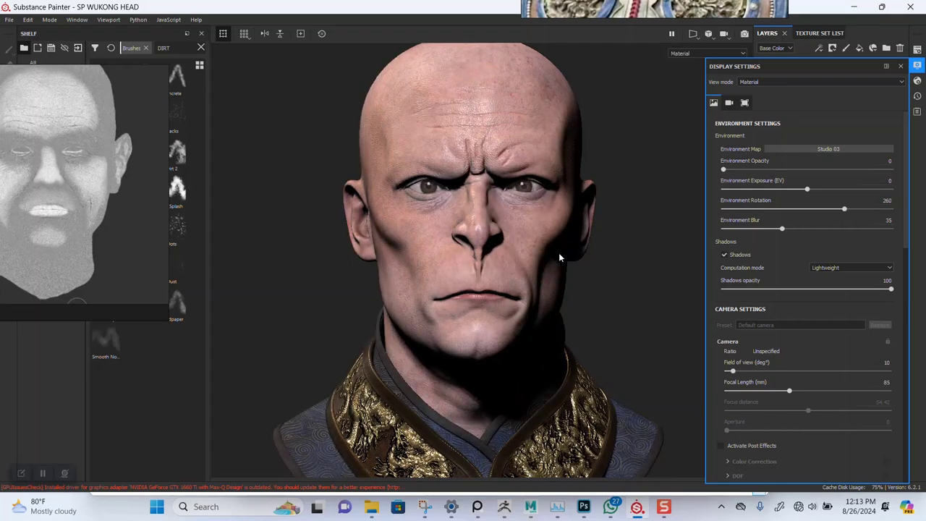
Inspect the head's skin roughness and the collar from several angles and distances under the Studio 03 lighting.
alt+drag(558, 250, 562, 281)
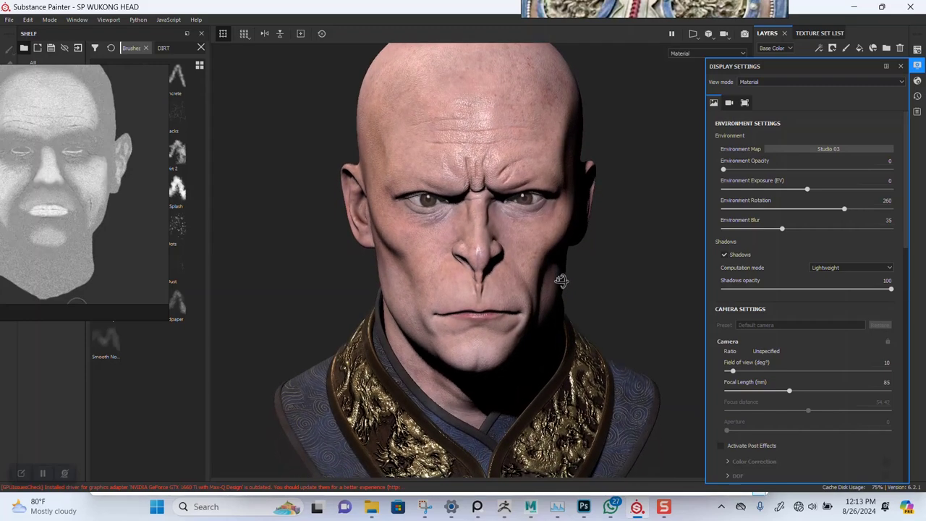
alt+right_drag(553, 273, 563, 317)
alt+middle_drag(564, 316, 564, 312)
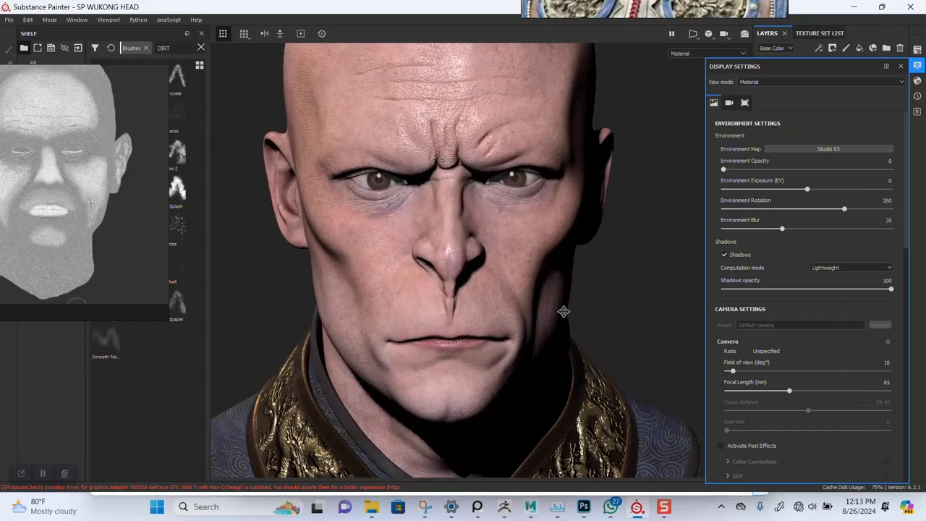
alt+drag(564, 312, 442, 270)
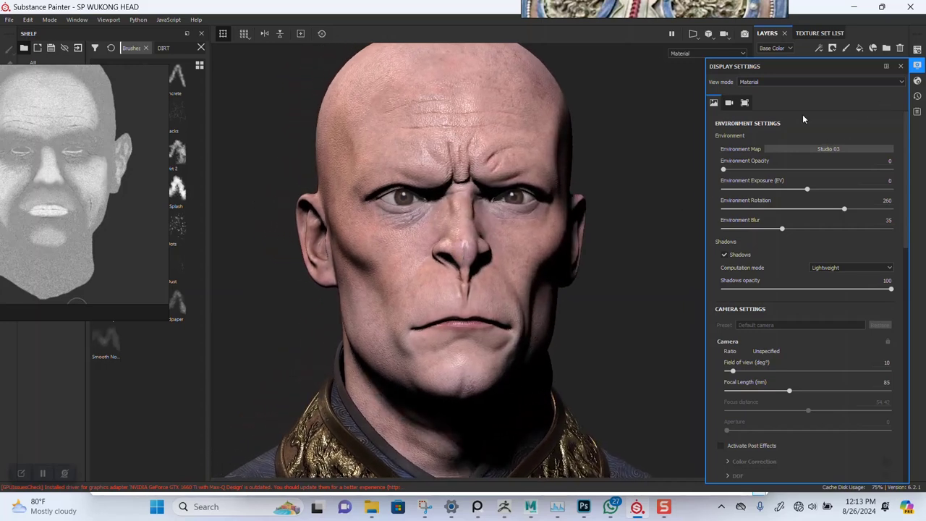
mouse_move(499, 215)
alt+mouse_down()
mouse_move(503, 252)
mouse_move(492, 217)
alt+mouse_up()
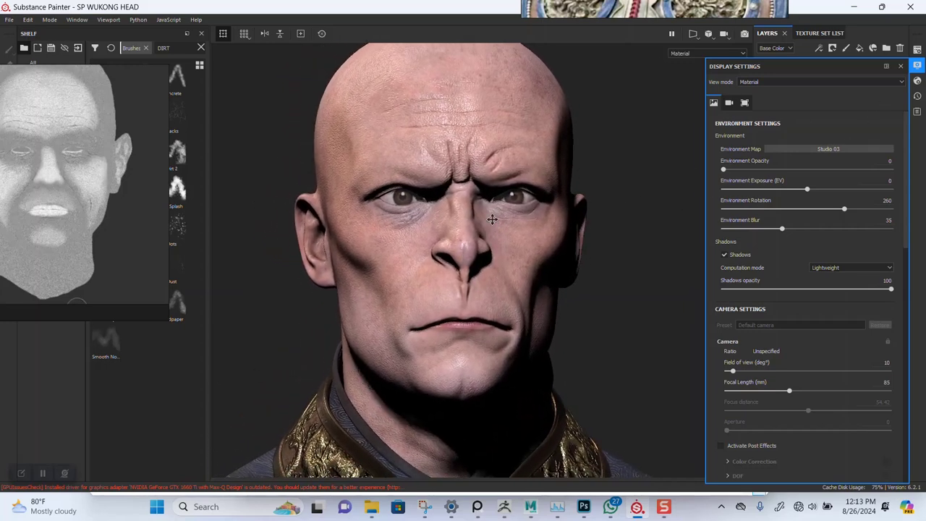
alt+middle_drag(492, 217, 492, 251)
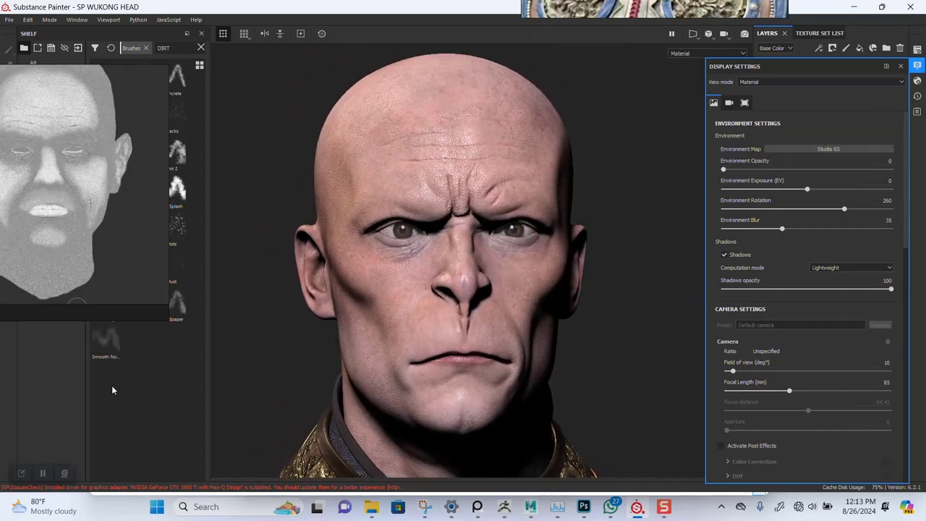